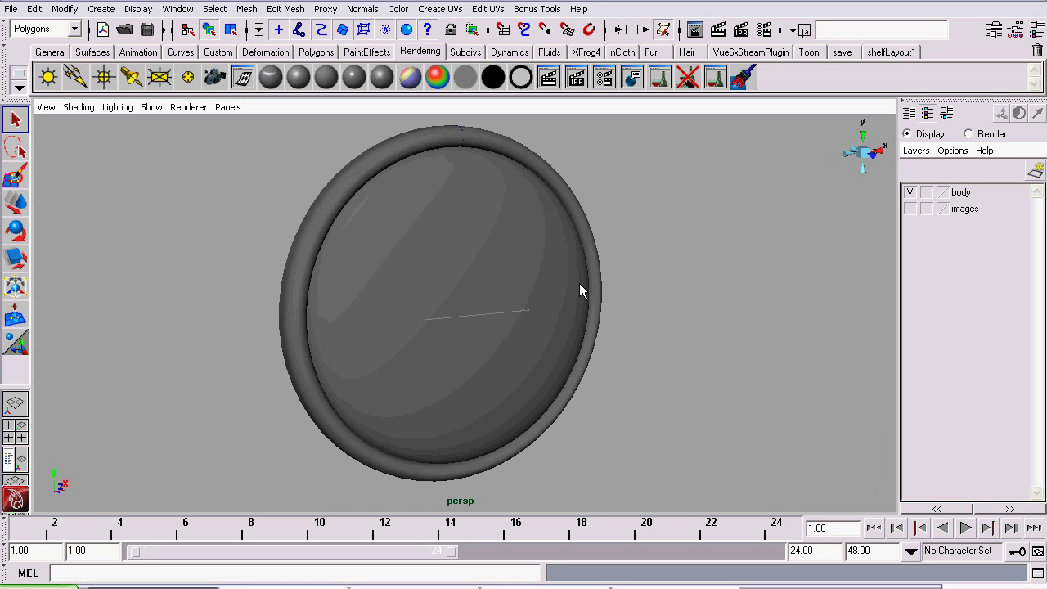
- Create a new empty display layer and rename it 'glass'
drag(579, 284, 504, 278)
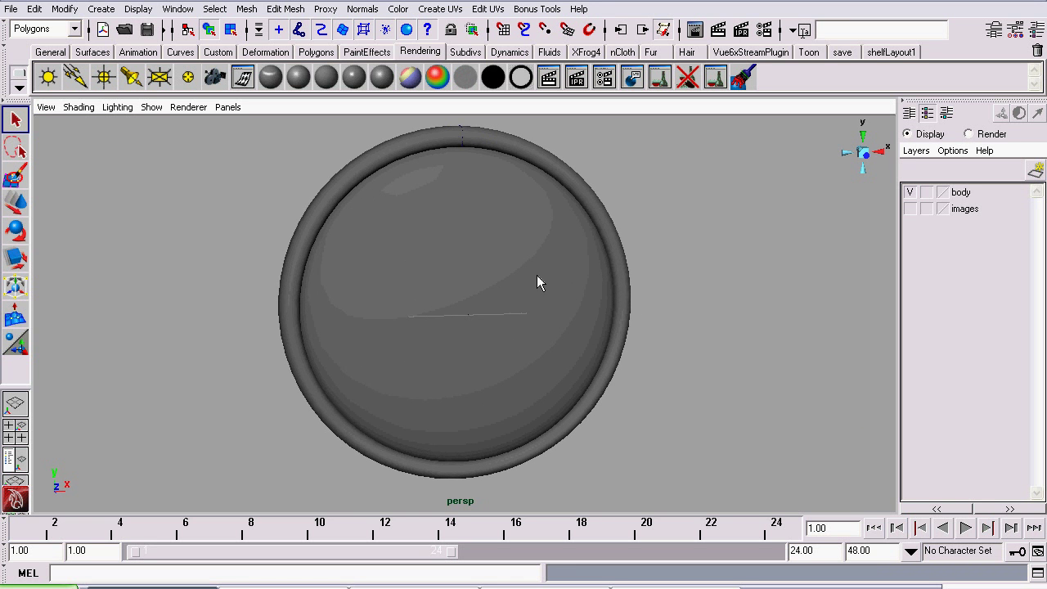
drag(411, 270, 701, 296)
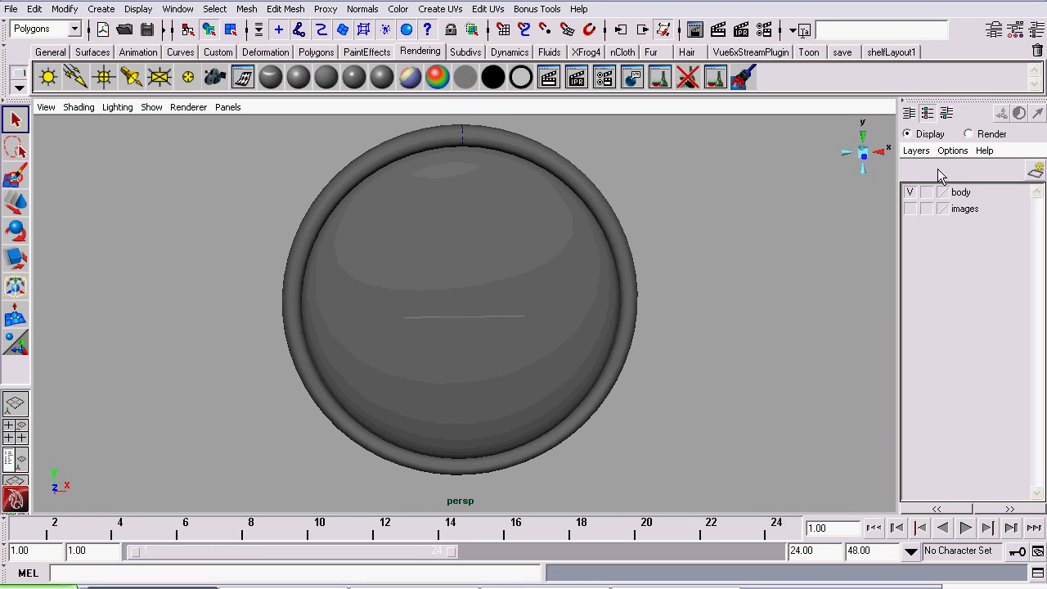
click(921, 152)
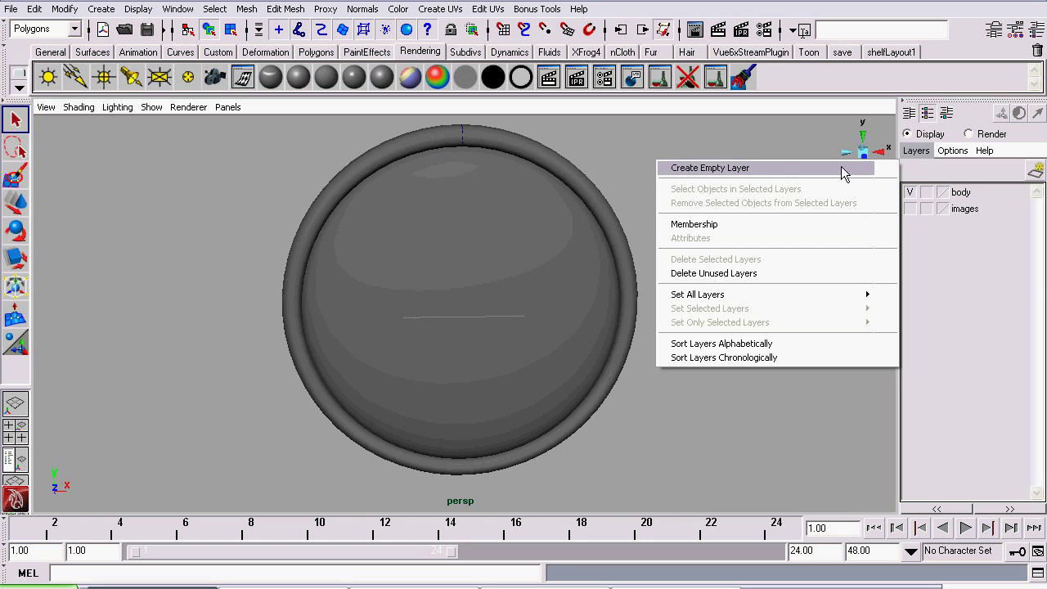
click(786, 170)
right_click(963, 194)
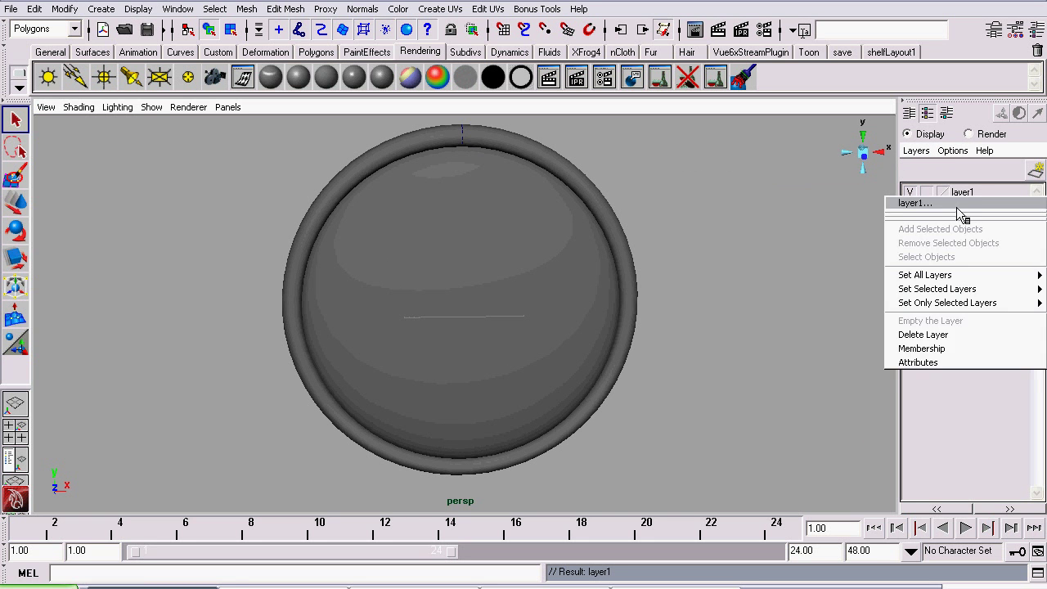
click(918, 362)
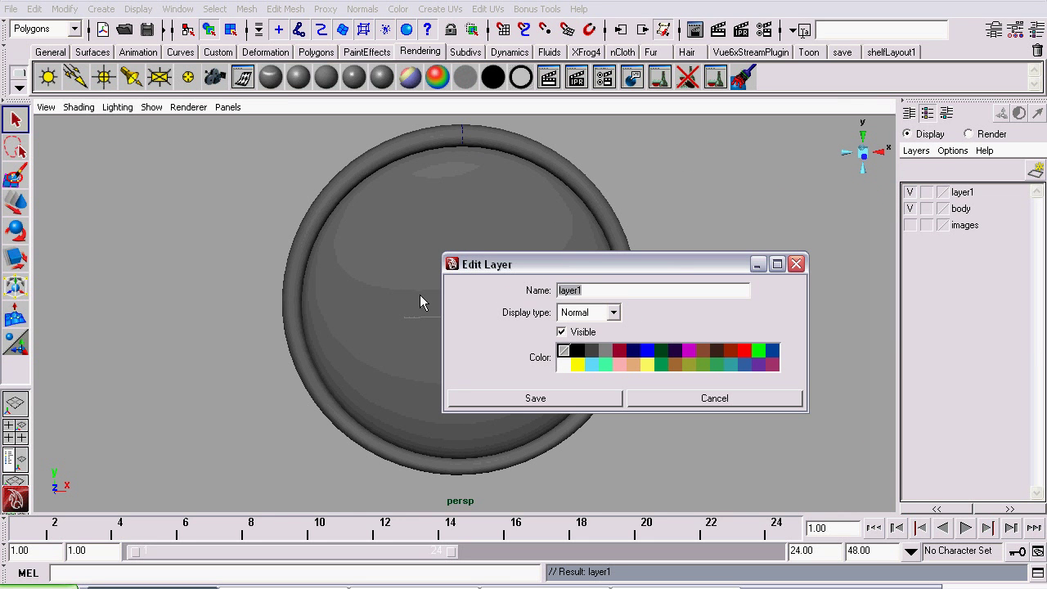
text(glass)
click(540, 401)
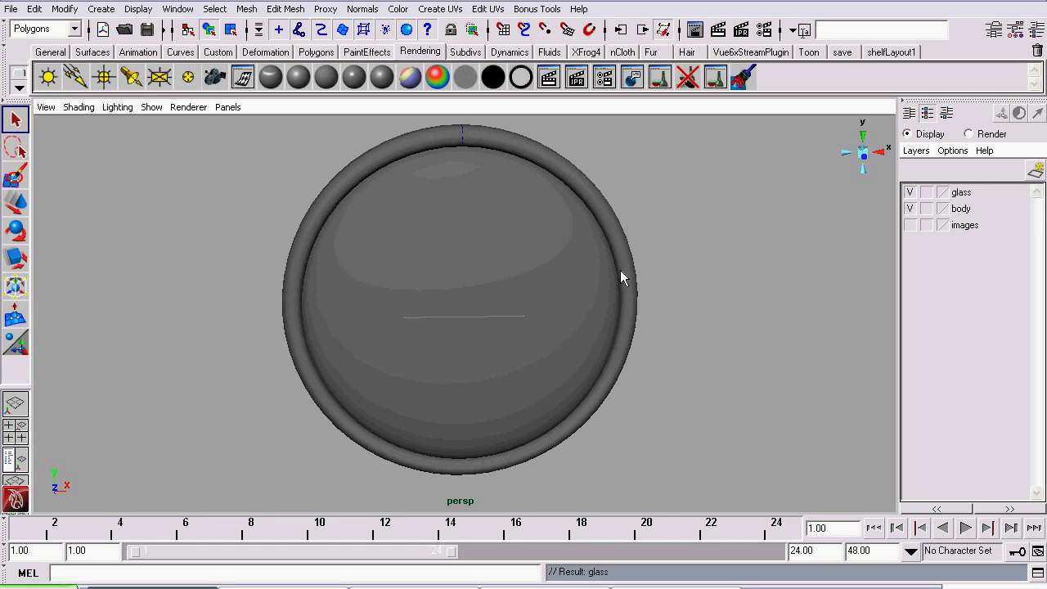
- Add the glass dome sphere to the glass layer and hide that layer
click(415, 236)
right_click(964, 203)
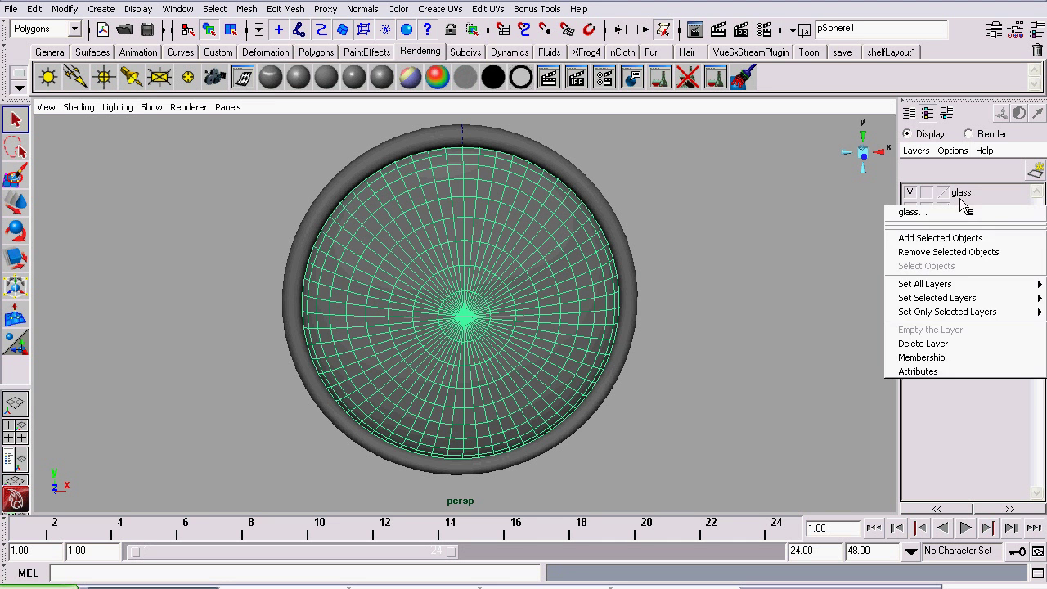
click(941, 238)
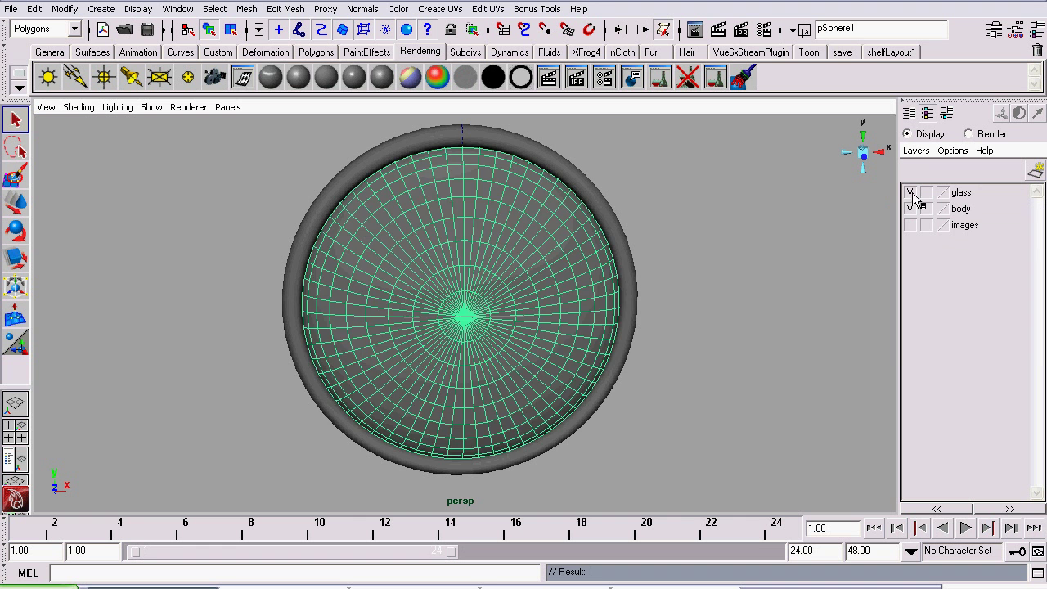
click(910, 192)
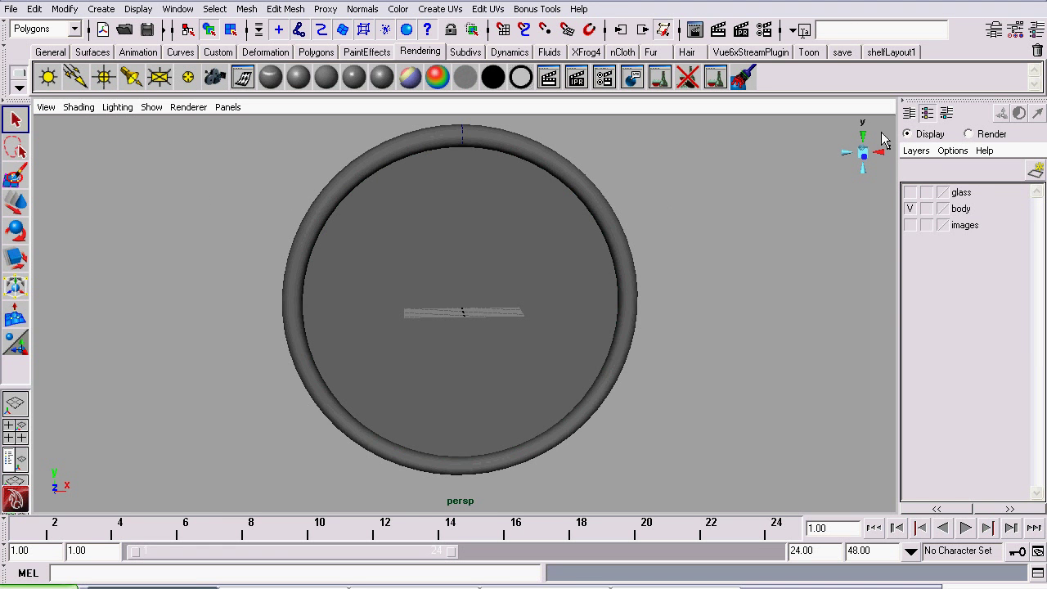
- Give the clock face cylinder a new Lambert material with white colour, then deselect
drag(509, 204, 490, 278)
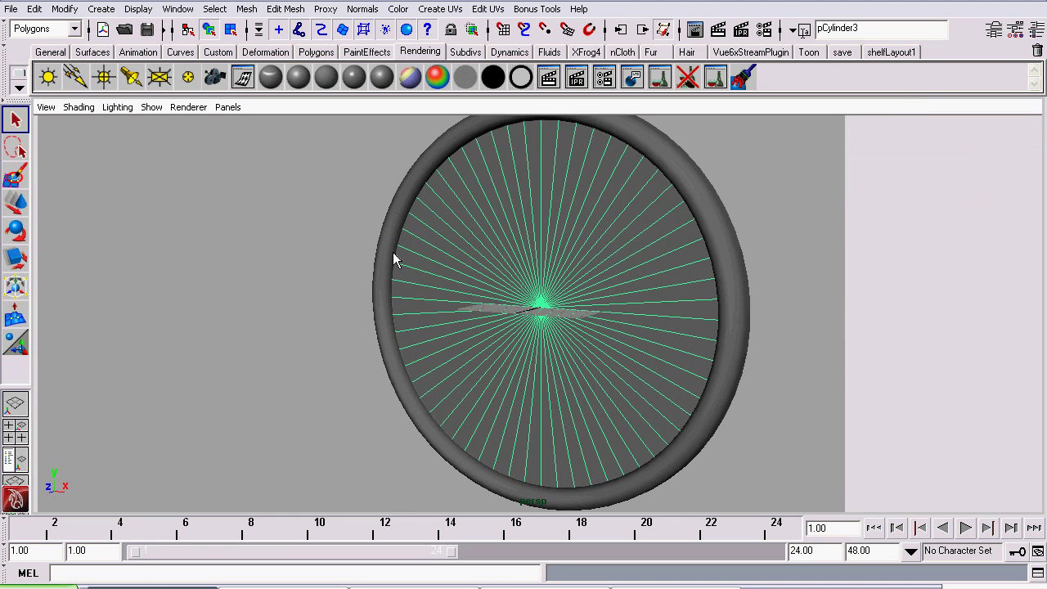
drag(394, 256, 573, 272)
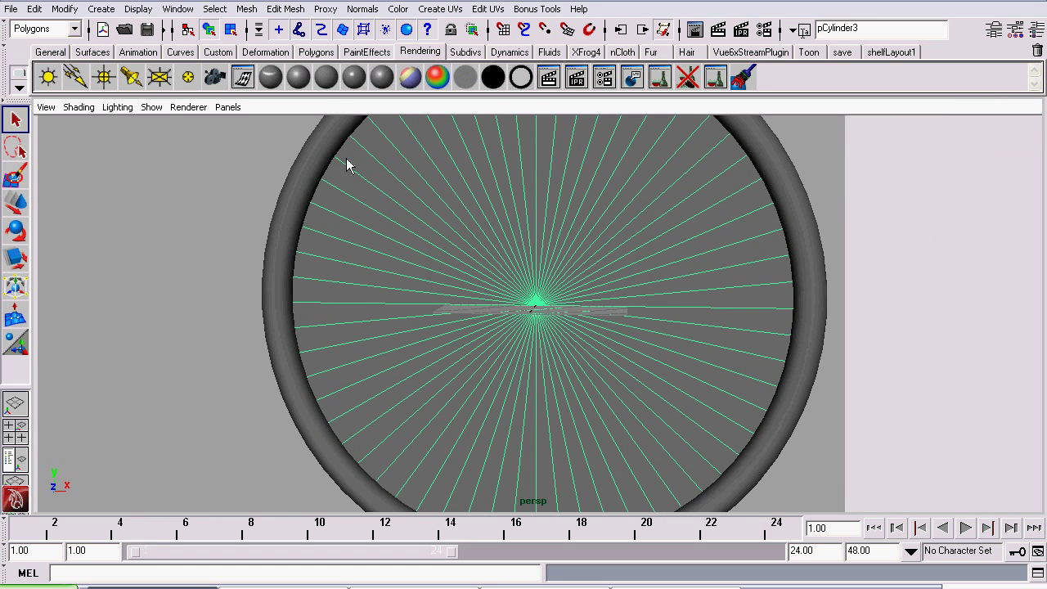
click(325, 78)
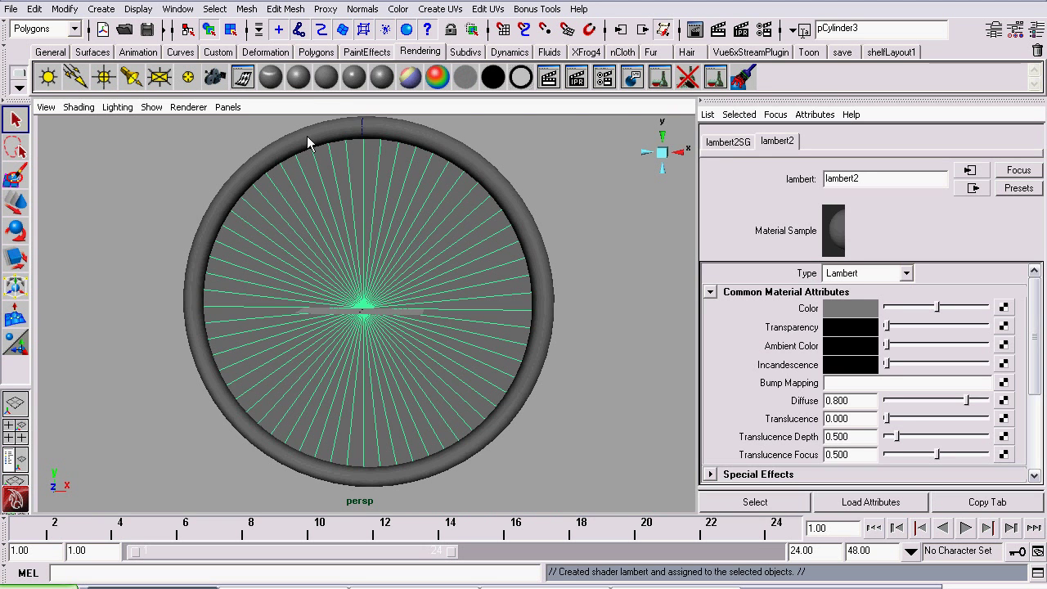
drag(307, 175, 333, 178)
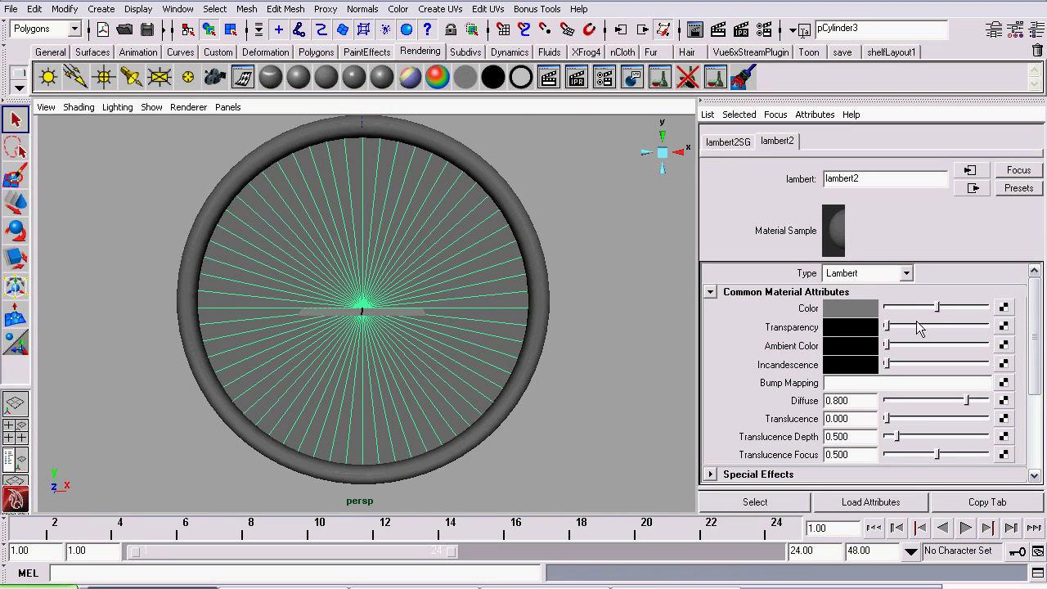
drag(939, 311, 1005, 319)
click(615, 206)
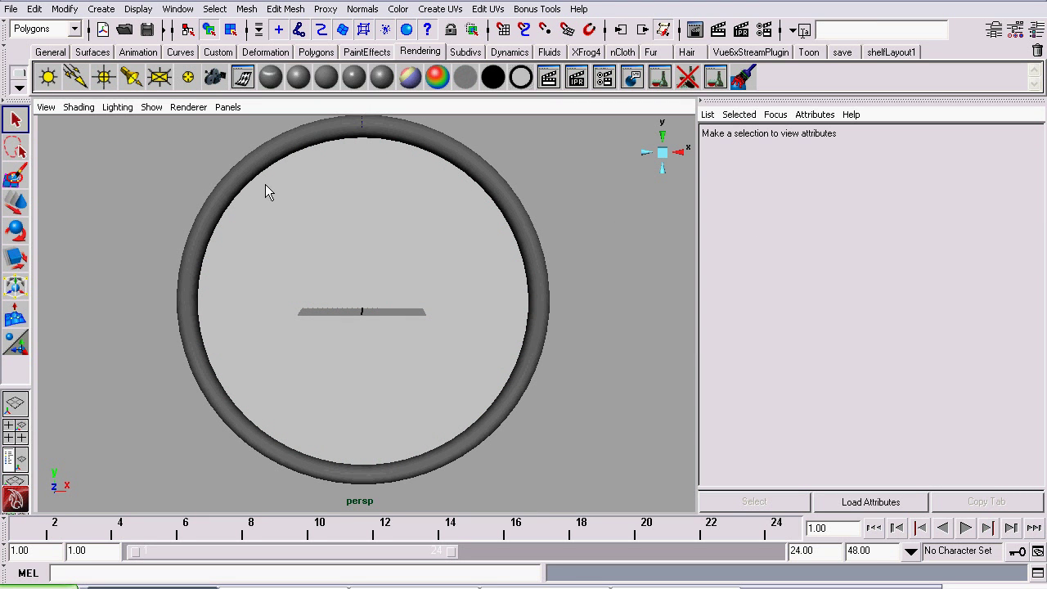
- Save the scene over the existing part6.mb file
click(11, 9)
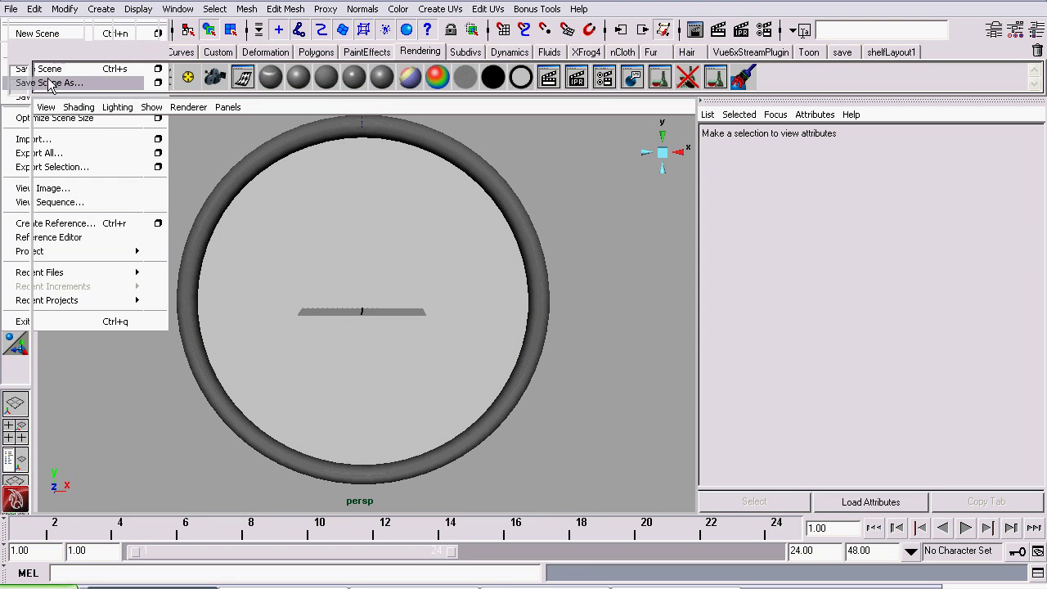
click(51, 82)
click(411, 188)
click(715, 426)
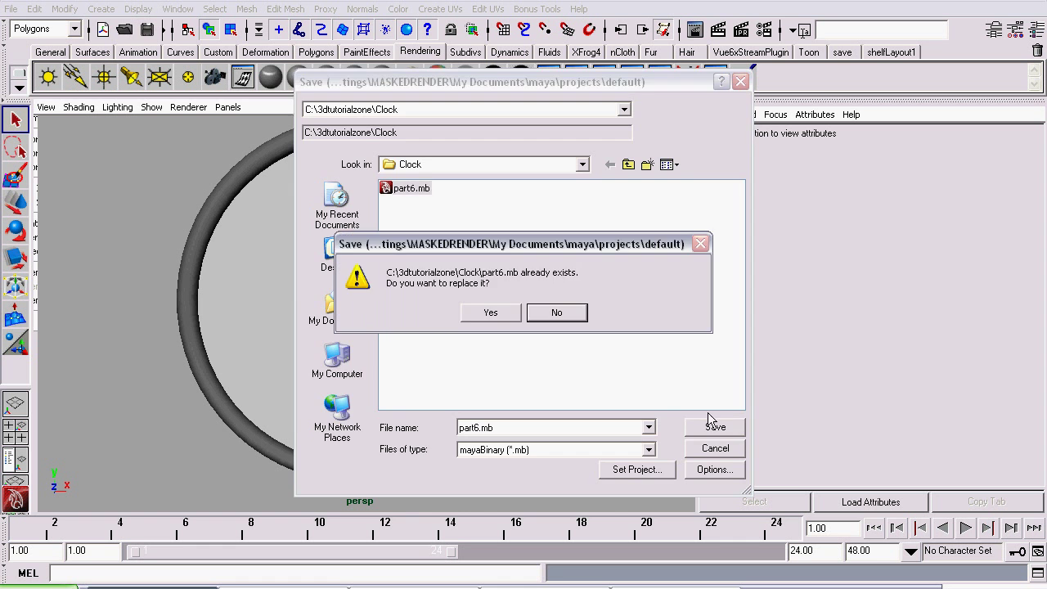
click(490, 313)
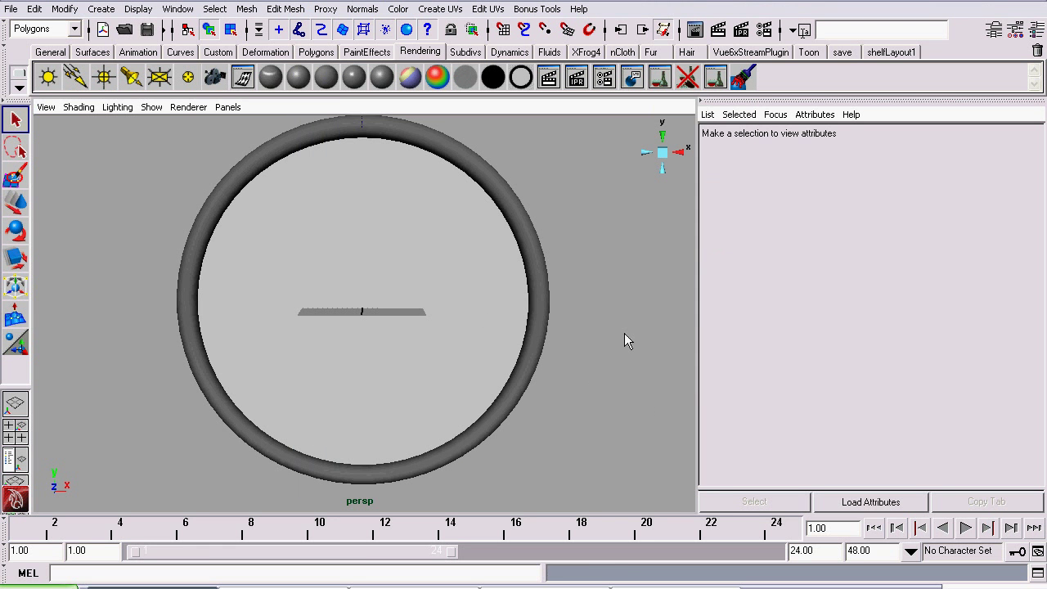
- Switch to Photoshop and zoom around clock.bmp to inspect the numbered face and tick ring
click(152, 587)
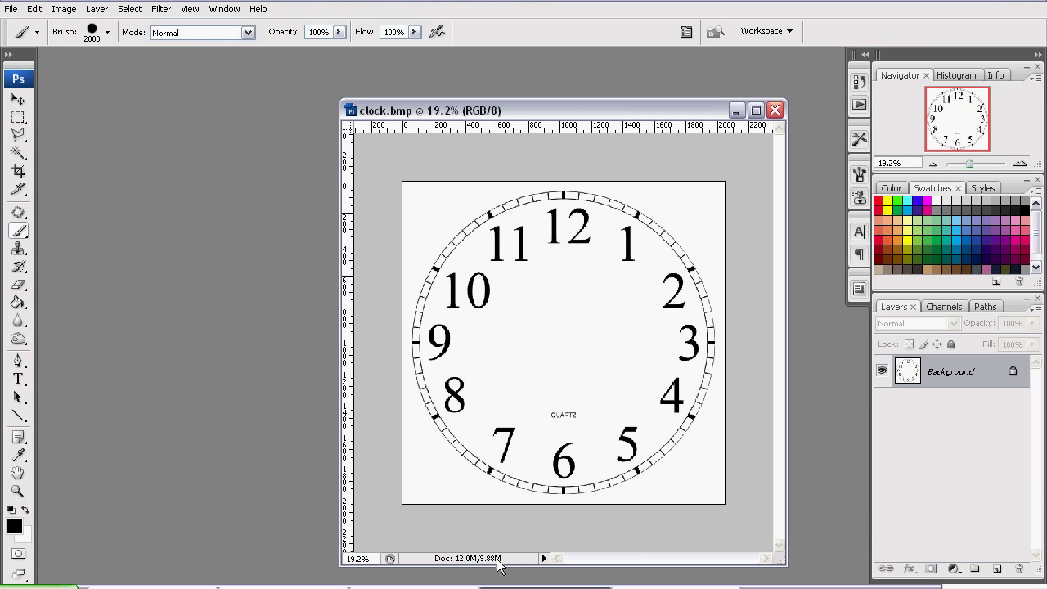
drag(968, 160, 972, 159)
drag(959, 115, 974, 135)
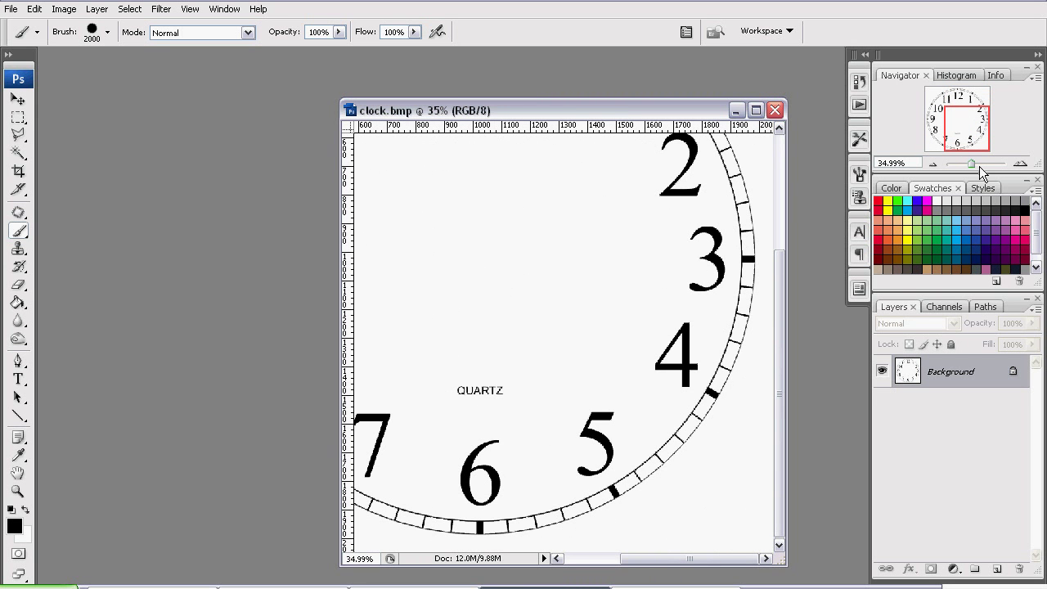
drag(975, 163, 969, 163)
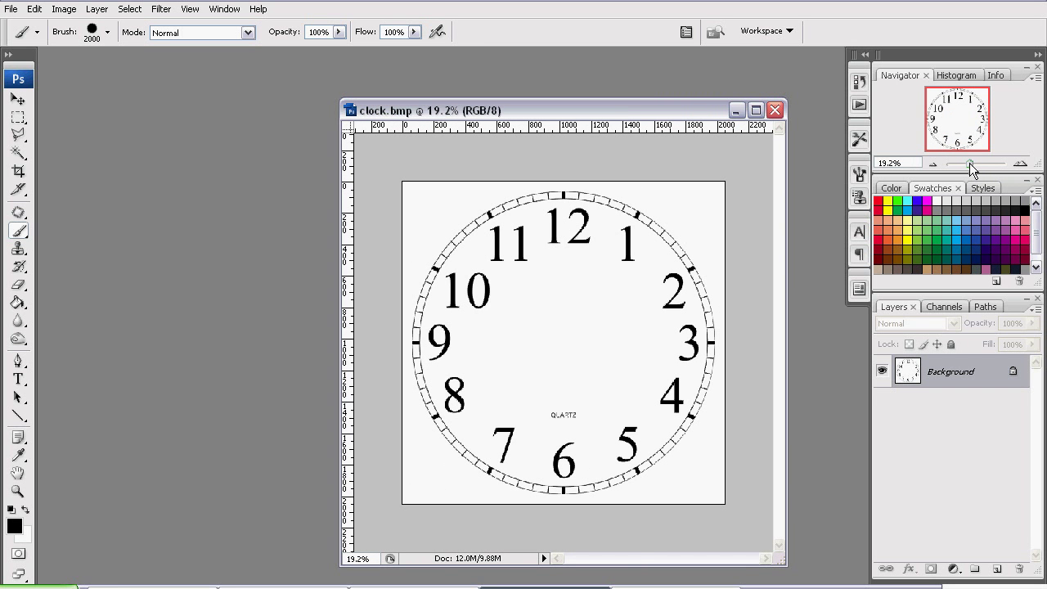
- Create a new white 2048 × 2048 px, 72 ppi RGB document named 'texture'
click(13, 12)
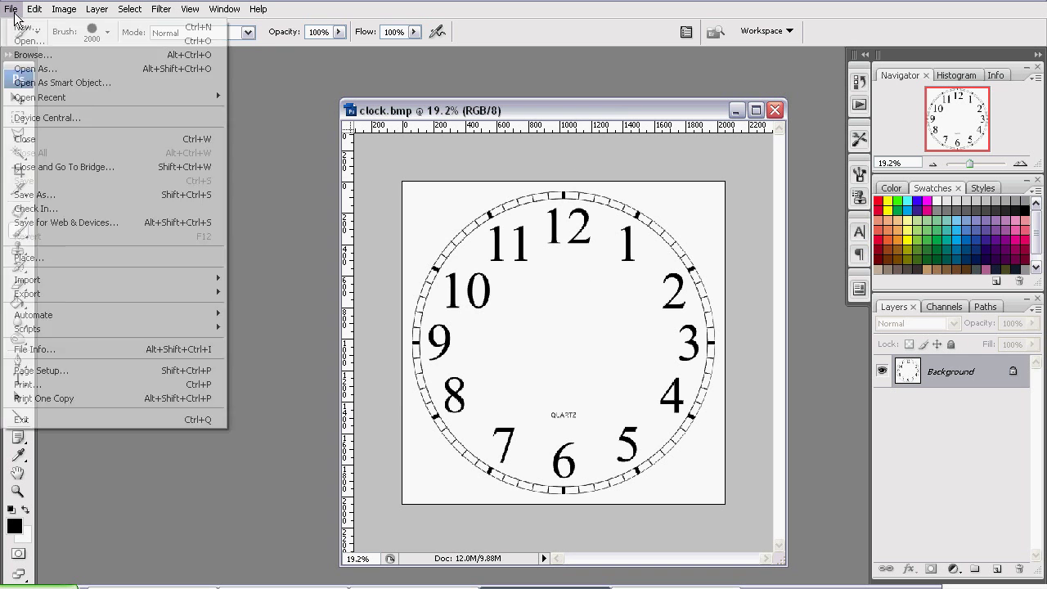
click(21, 29)
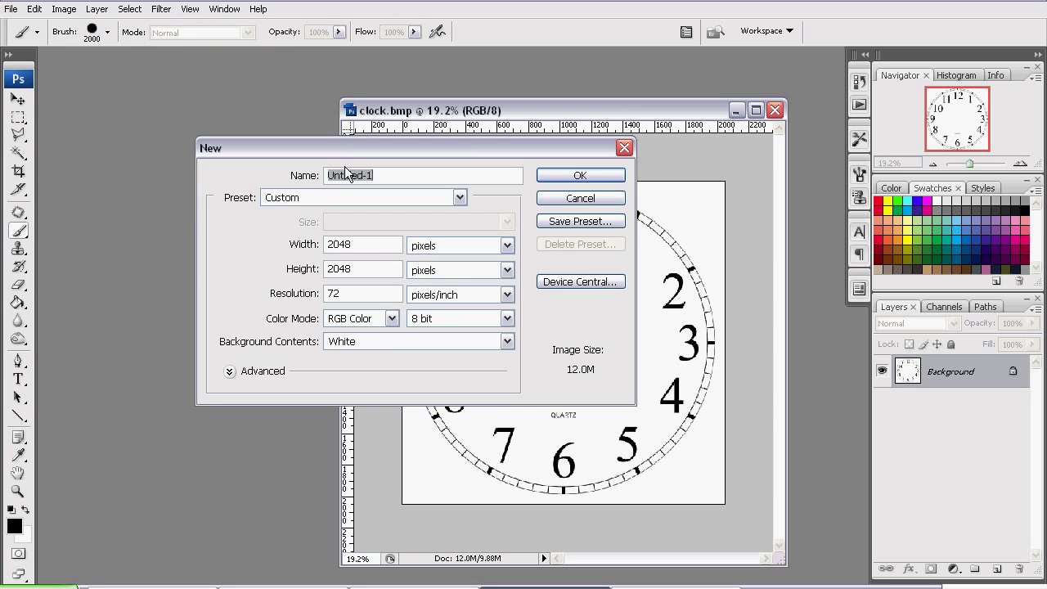
click(368, 175)
drag(386, 175, 327, 175)
text(texture)
click(373, 249)
click(599, 177)
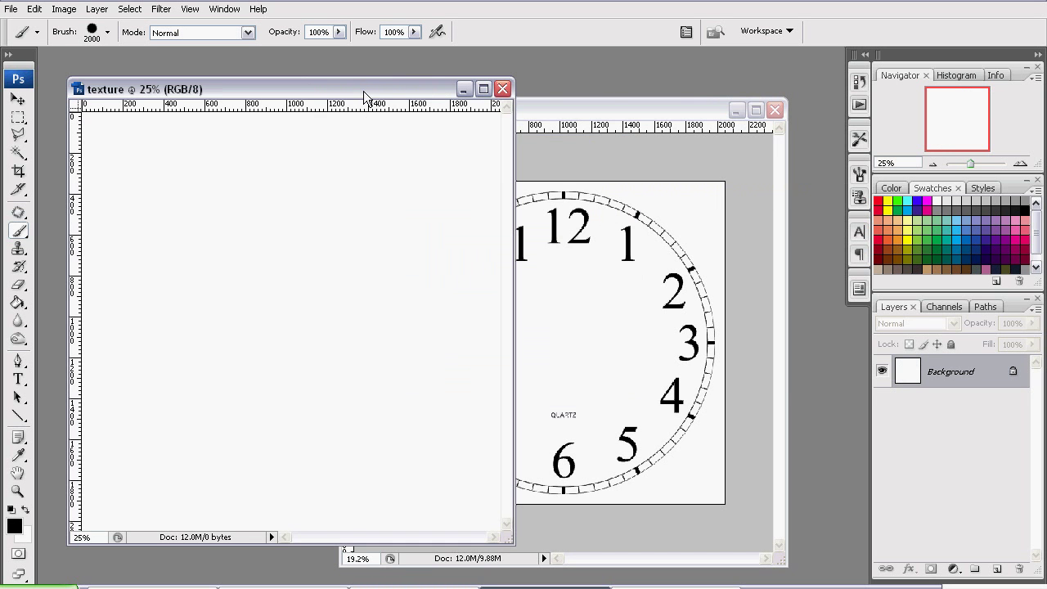
- Arrange the texture and clock.bmp windows side by side and adjust their zoom and pan
drag(363, 90, 346, 90)
drag(977, 165, 970, 163)
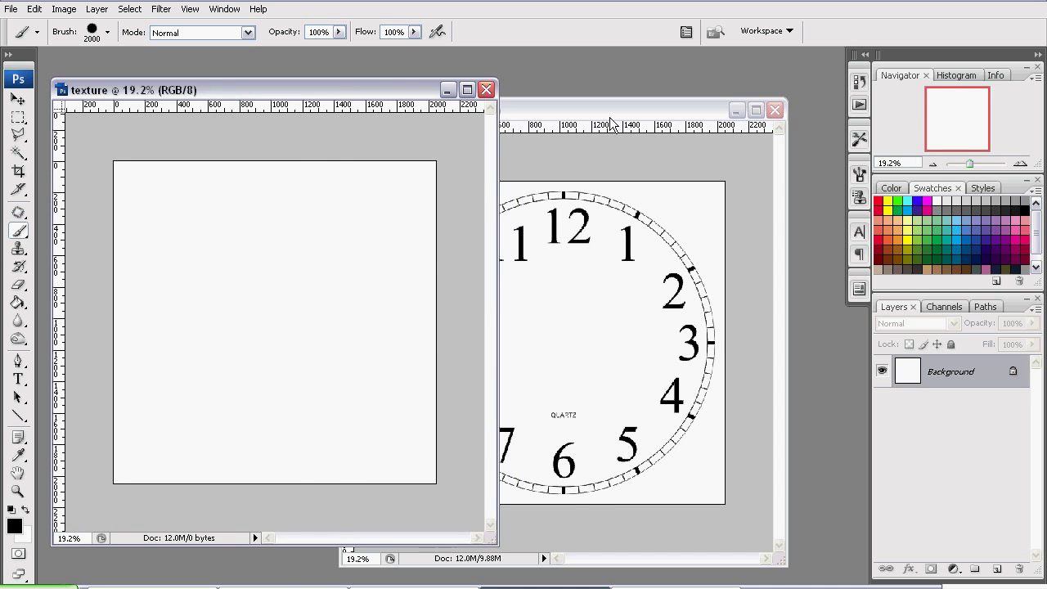
drag(610, 113, 555, 117)
drag(971, 163, 1008, 112)
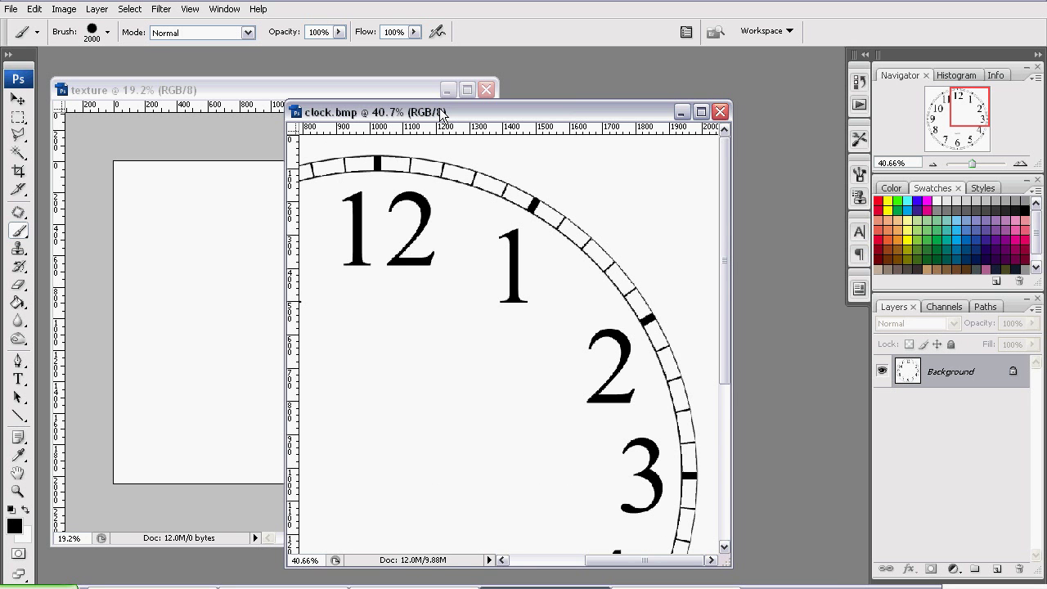
drag(441, 113, 545, 124)
drag(966, 116, 942, 116)
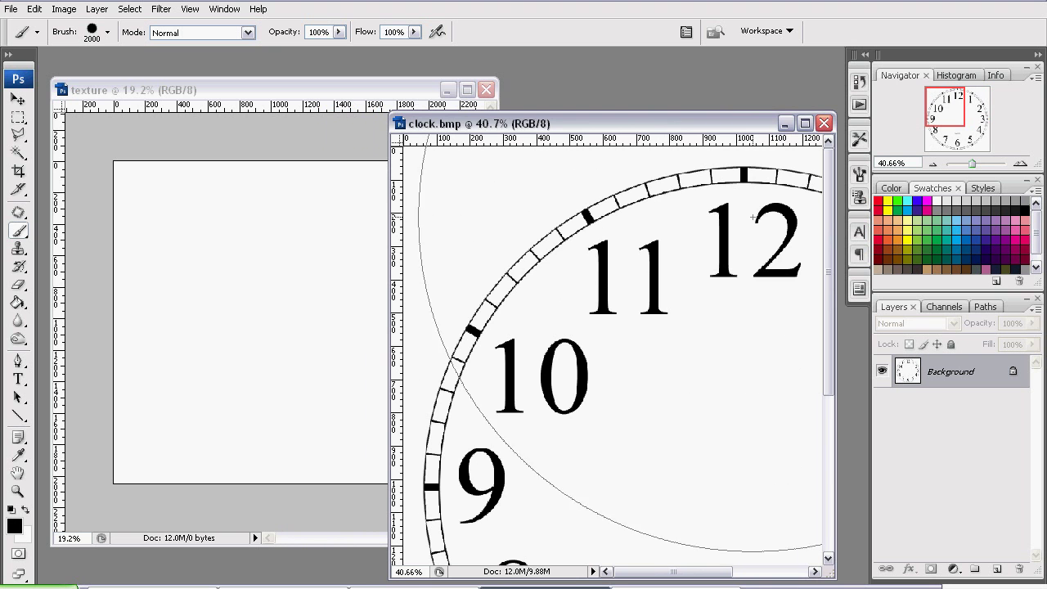
- Back in Maya, start a new scene and add a polygon cylinder
click(156, 588)
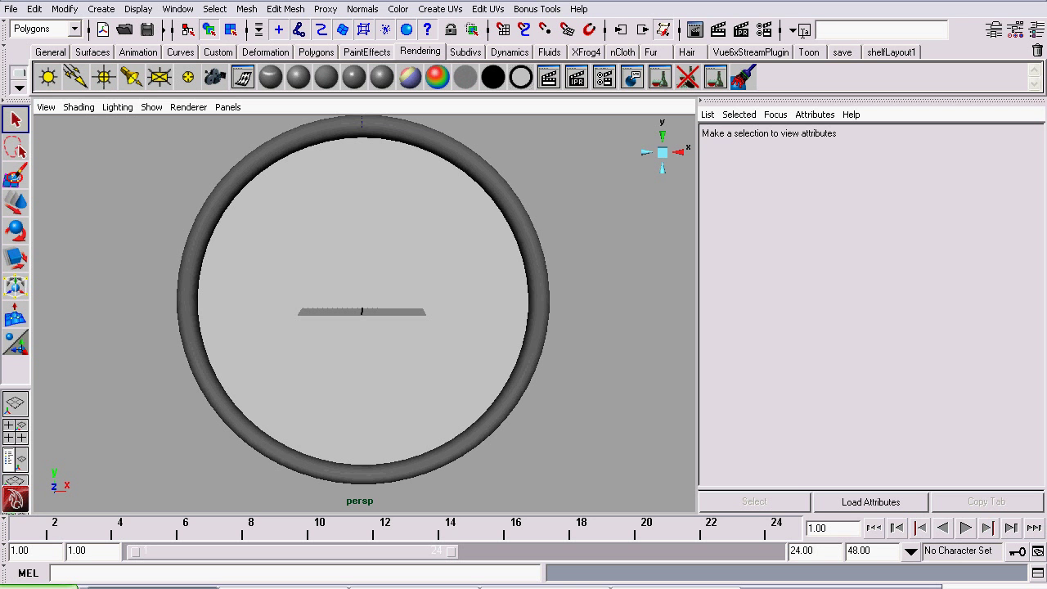
click(102, 31)
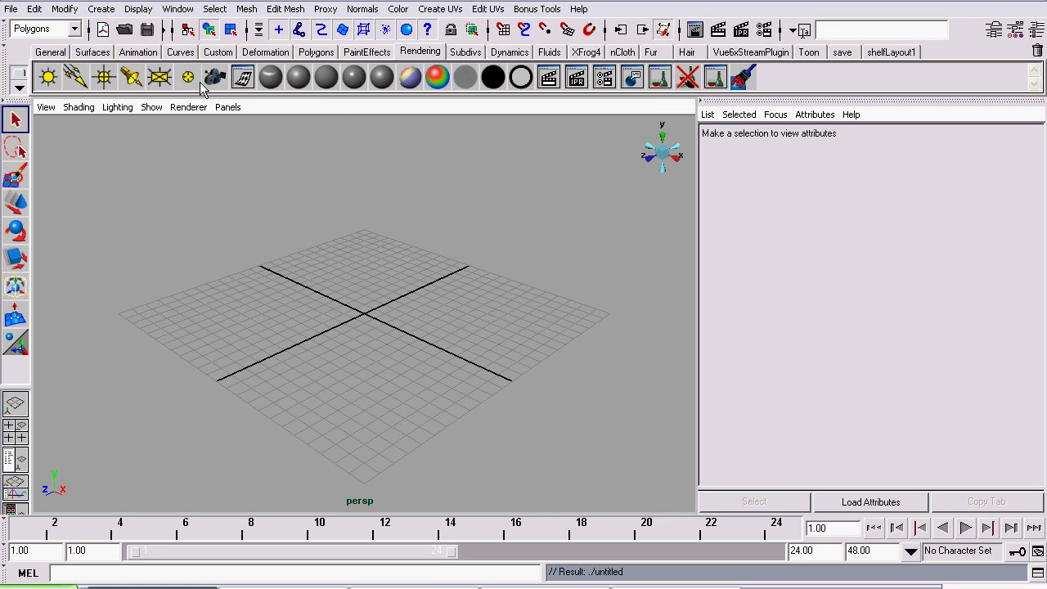
drag(194, 203, 156, 238)
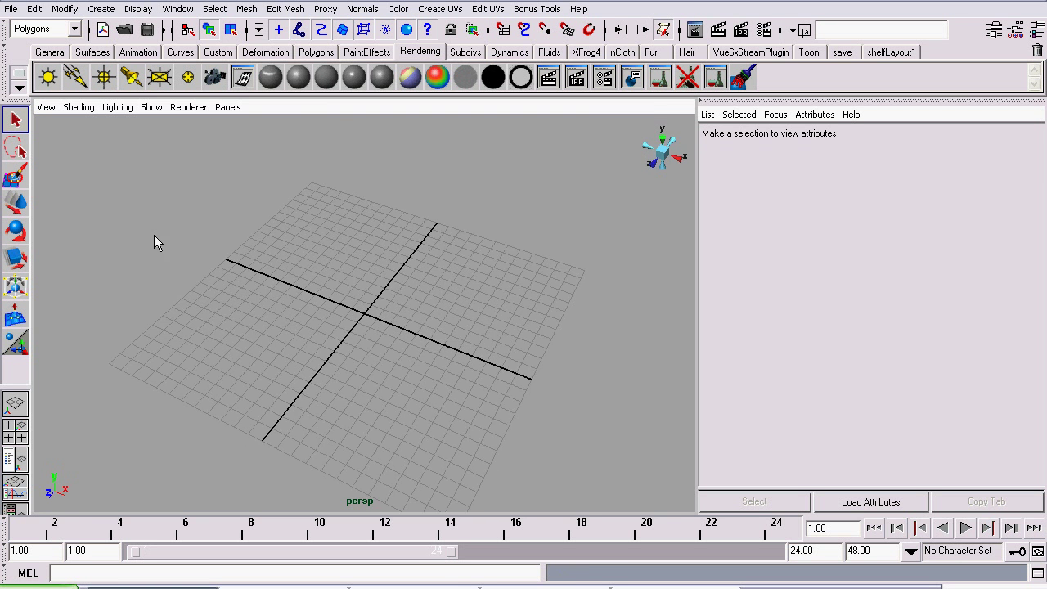
click(102, 9)
mouse_move(127, 48)
click(314, 78)
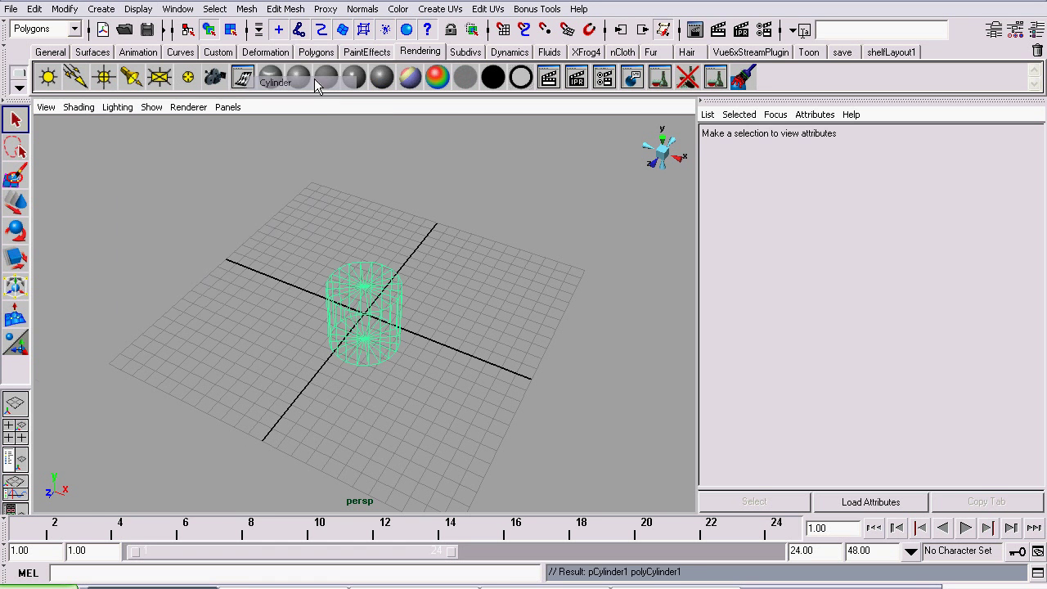
key(f)
- View the cylinder from the Top view, glance at Photoshop, then return to Maya
click(661, 137)
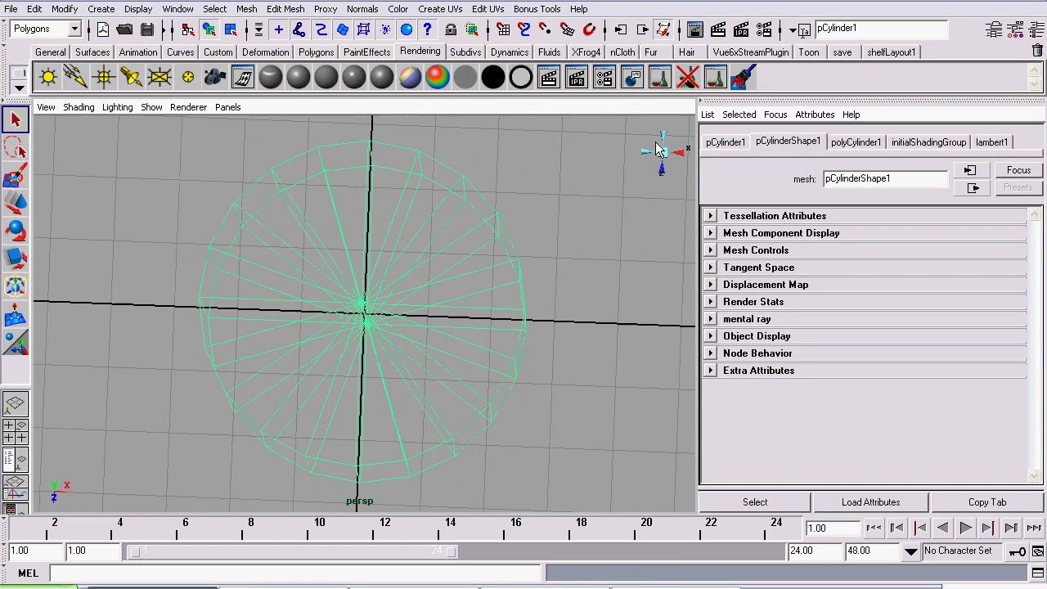
scroll(358, 299, up, 2)
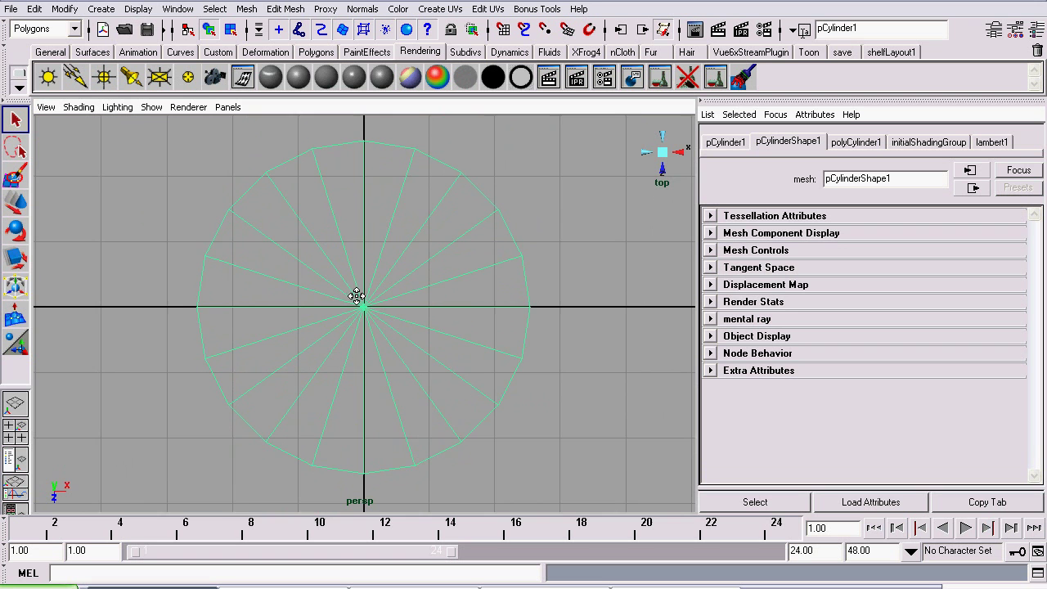
scroll(364, 294, up, 1)
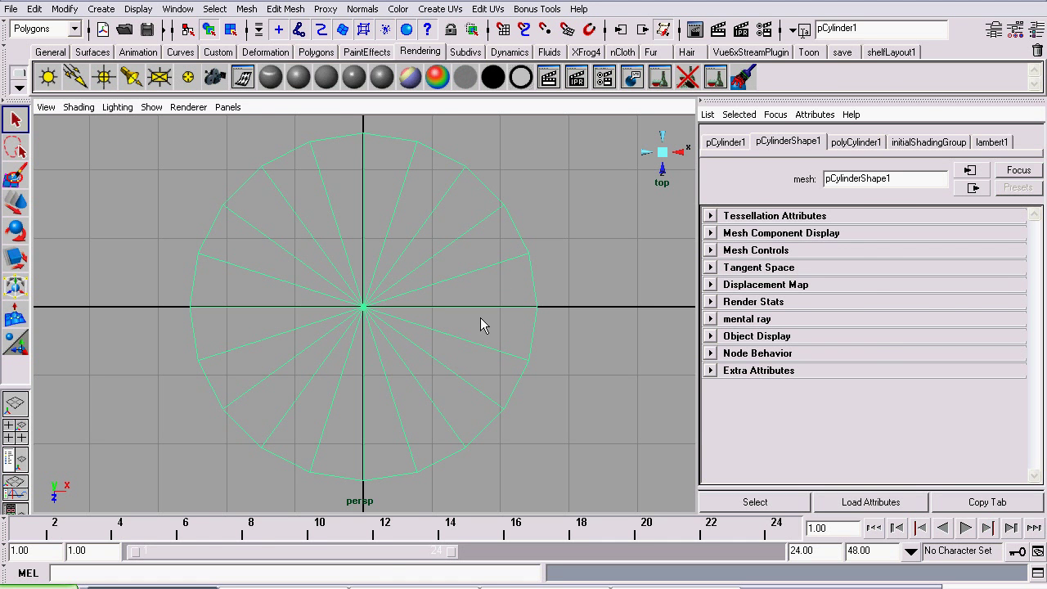
key(alt+Tab)
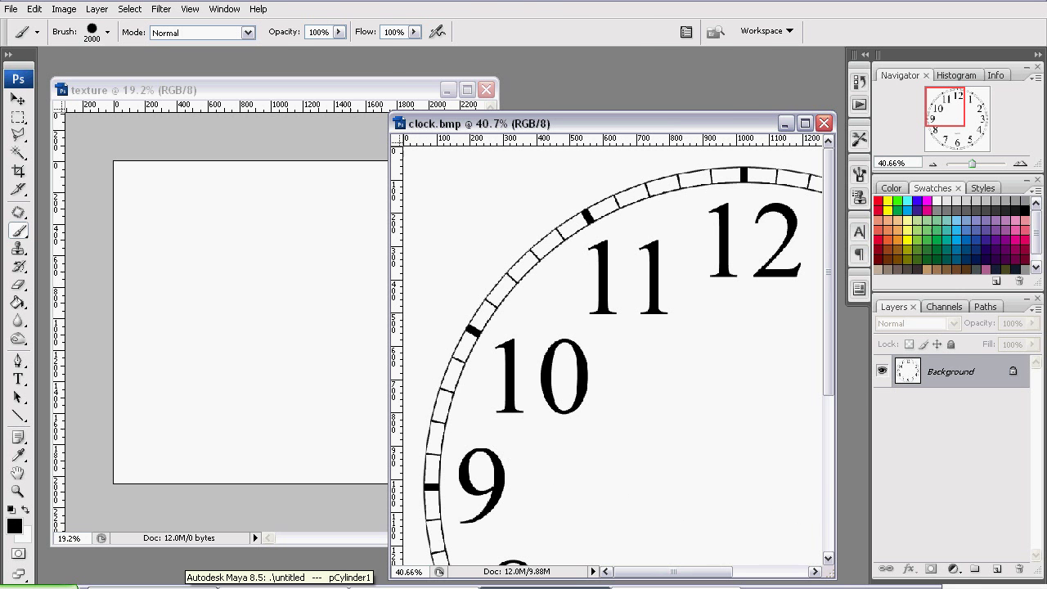
click(188, 587)
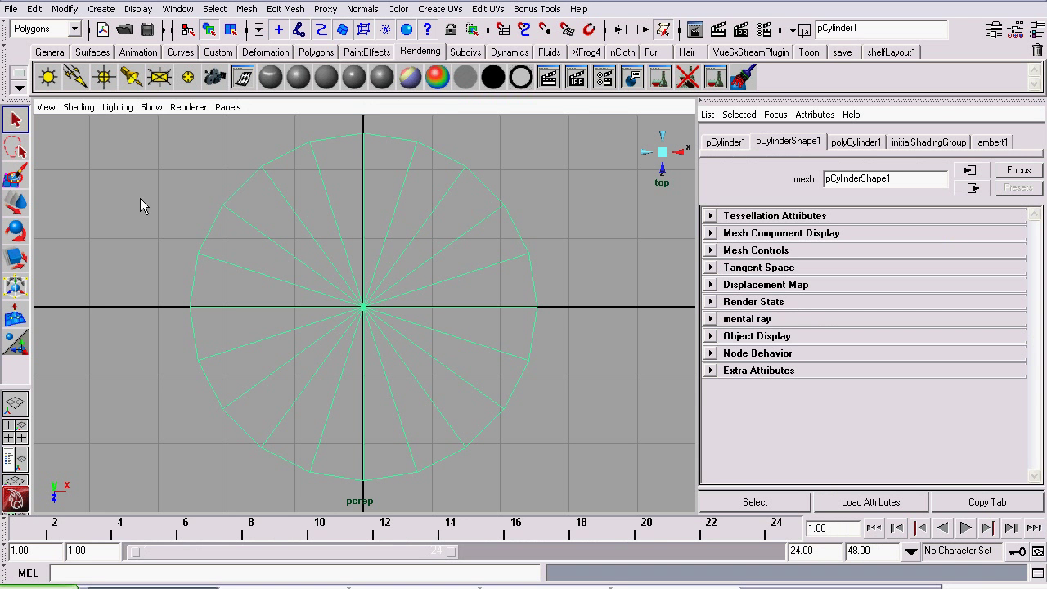
- Change polyCylinder1's Subdivisions Axis from 20 to 60
click(856, 144)
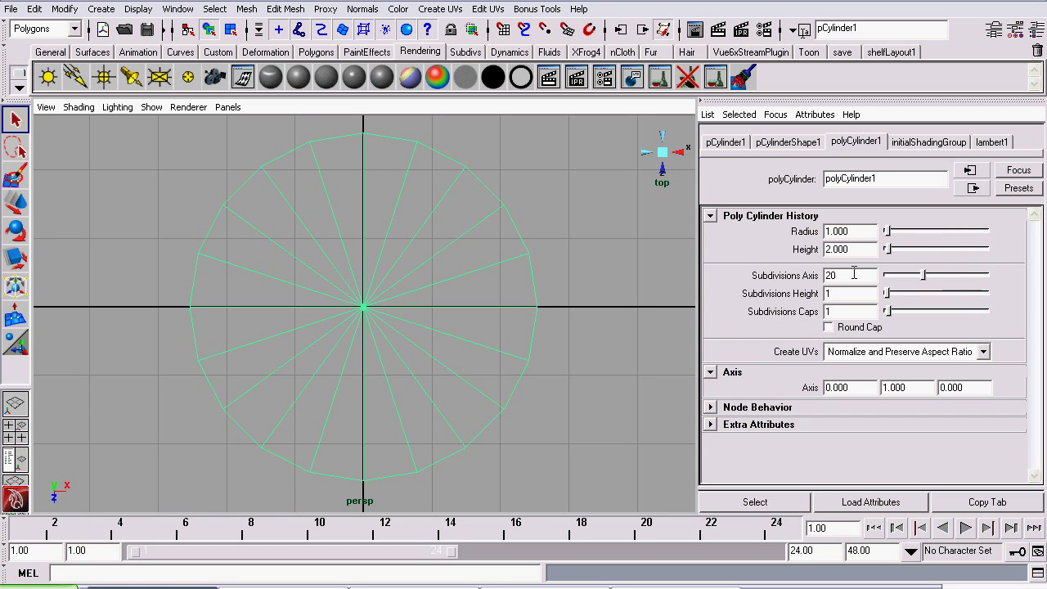
double_click(854, 275)
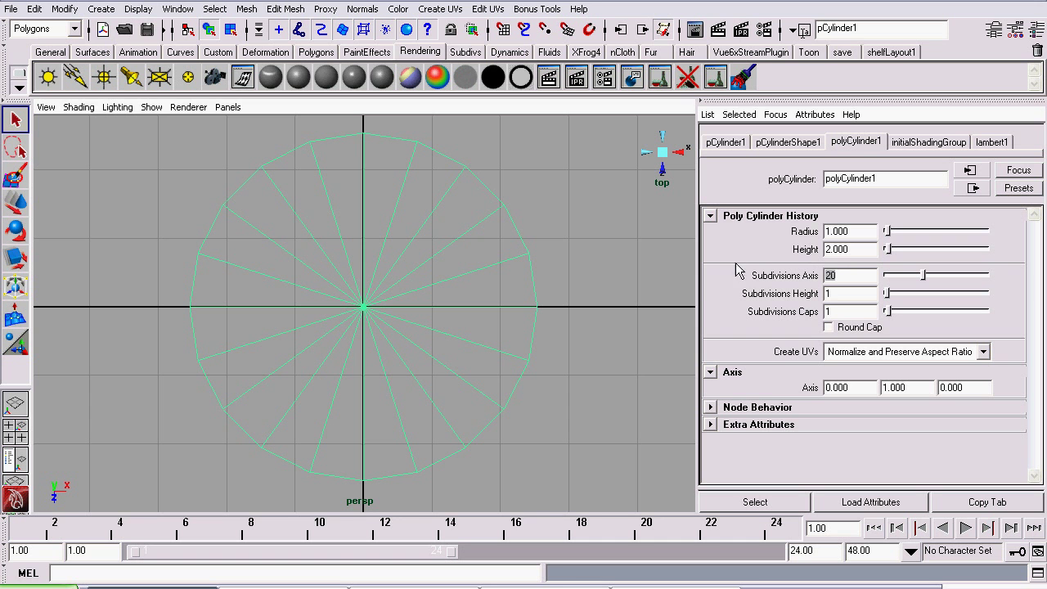
text(60)
key(Return)
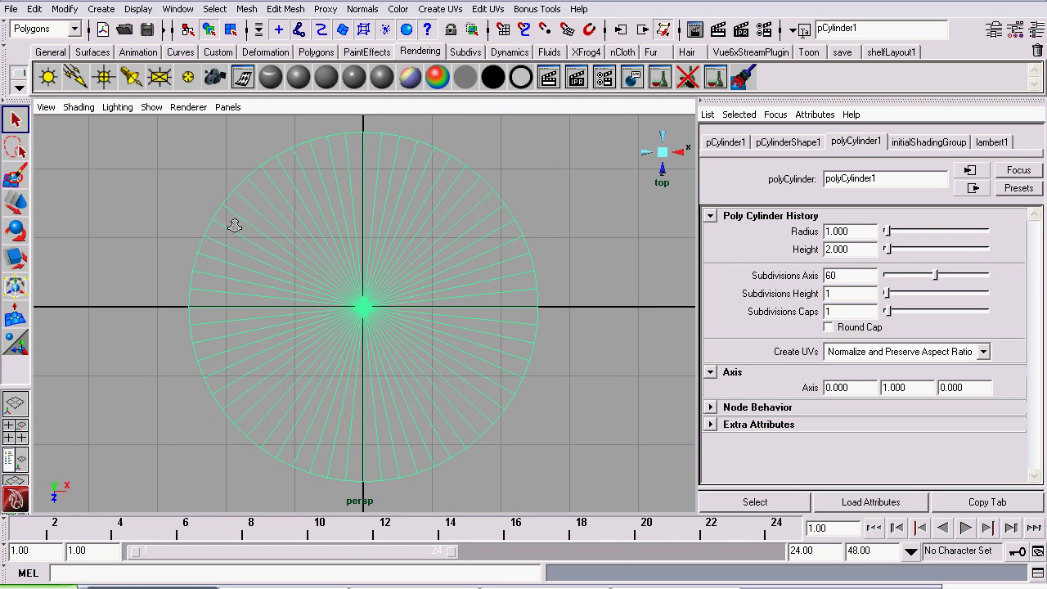
scroll(235, 226, up, 3)
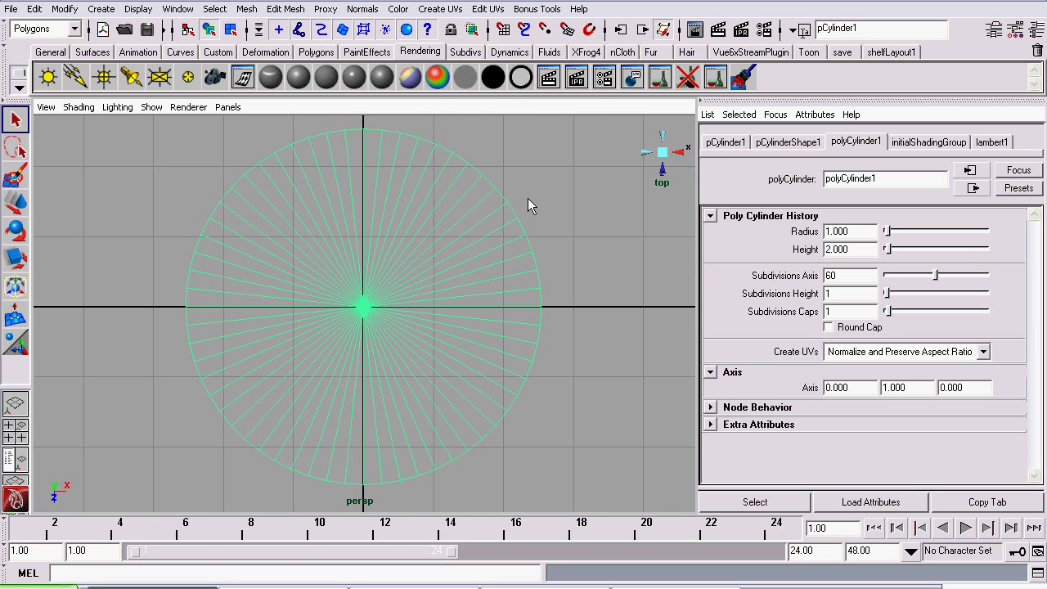
- Apply a Y-axis planar UV projection fitted to the bounding box, then return to object mode and deselect
click(442, 9)
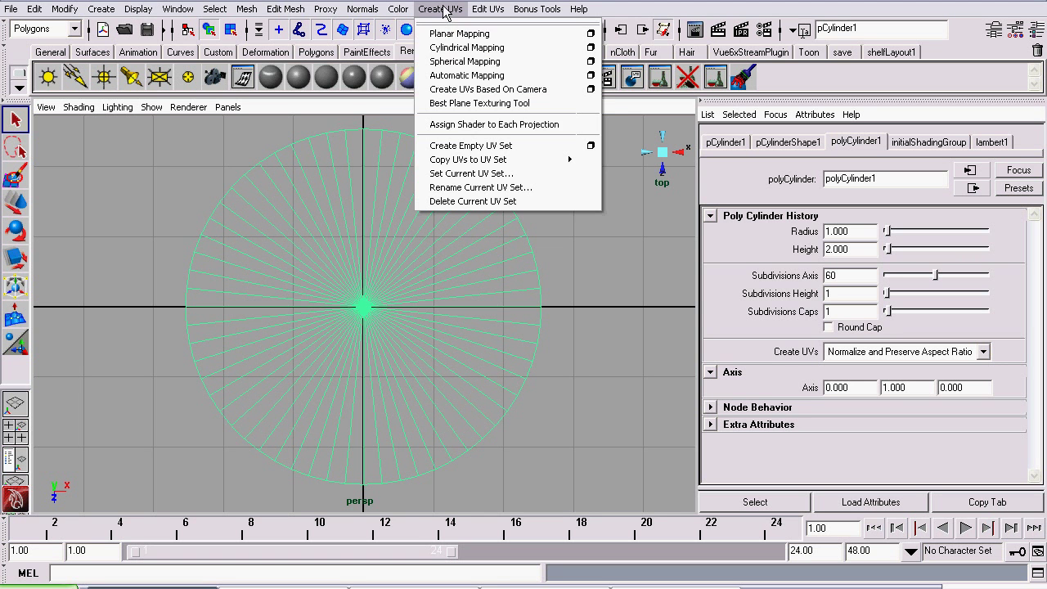
click(591, 34)
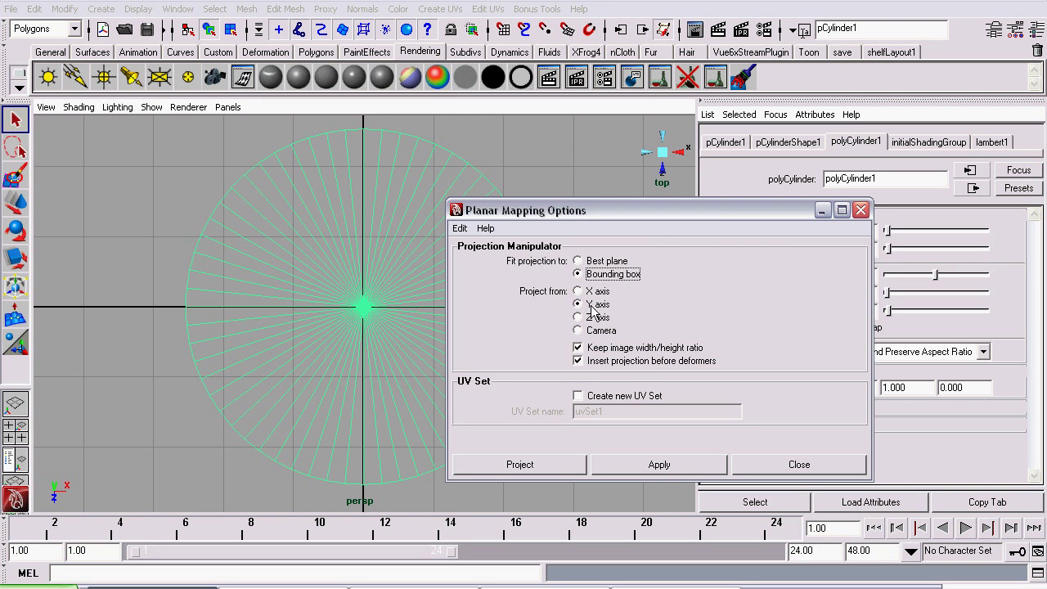
click(564, 464)
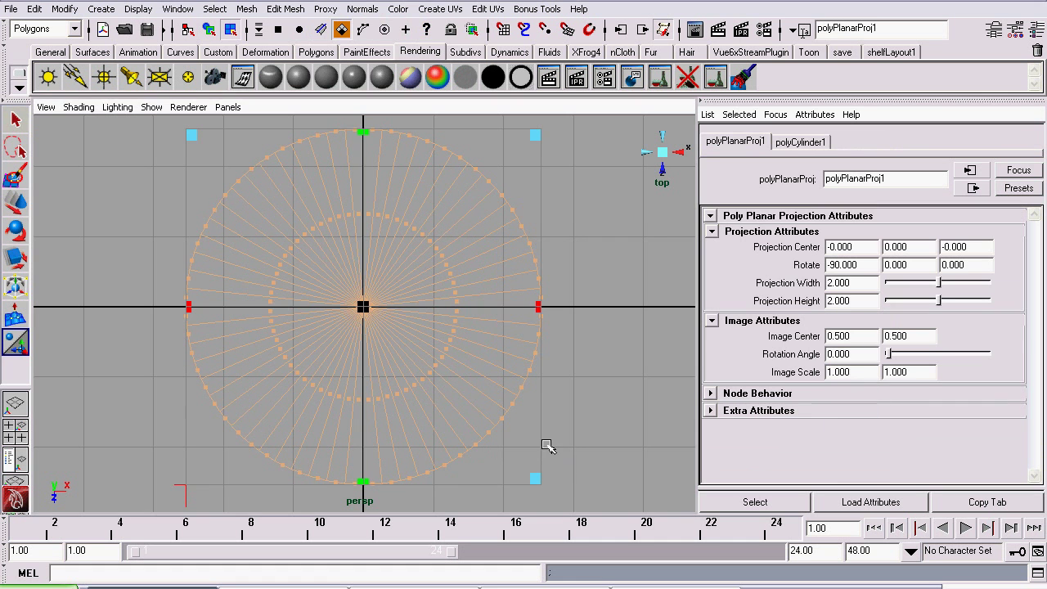
click(15, 123)
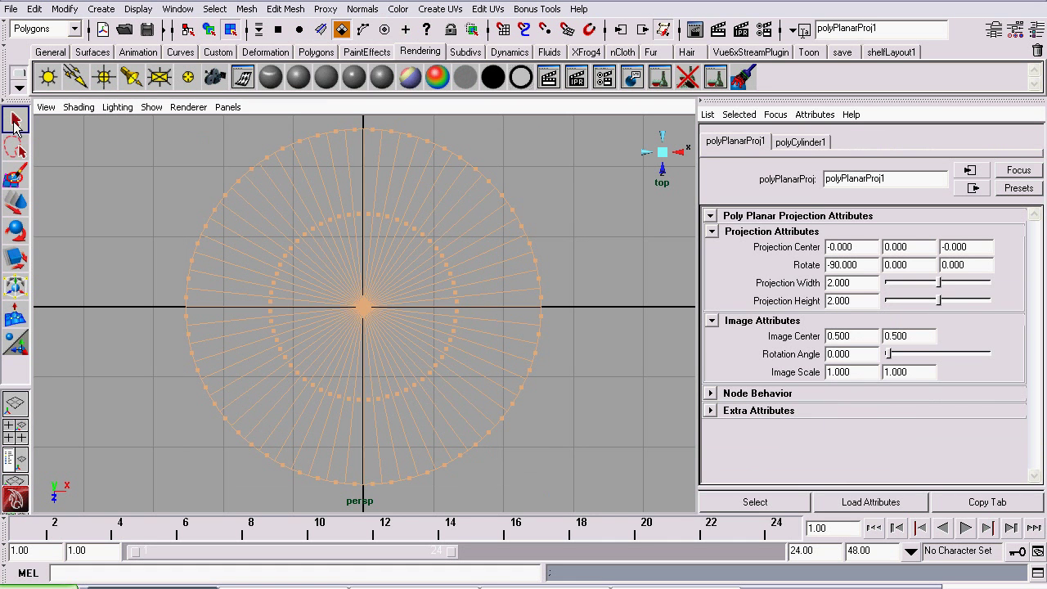
right_click(337, 214)
click(387, 199)
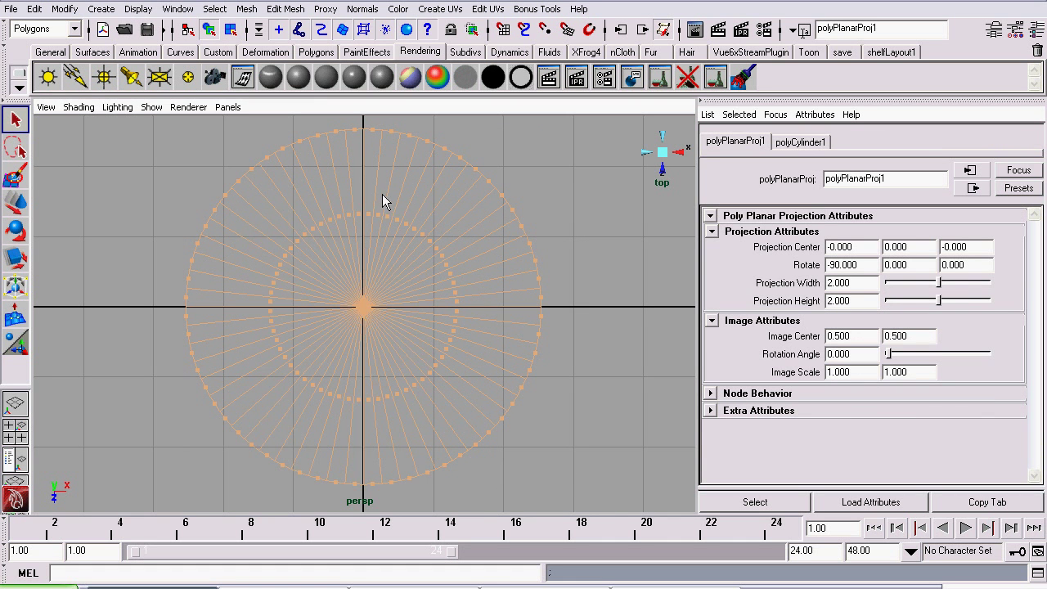
click(162, 161)
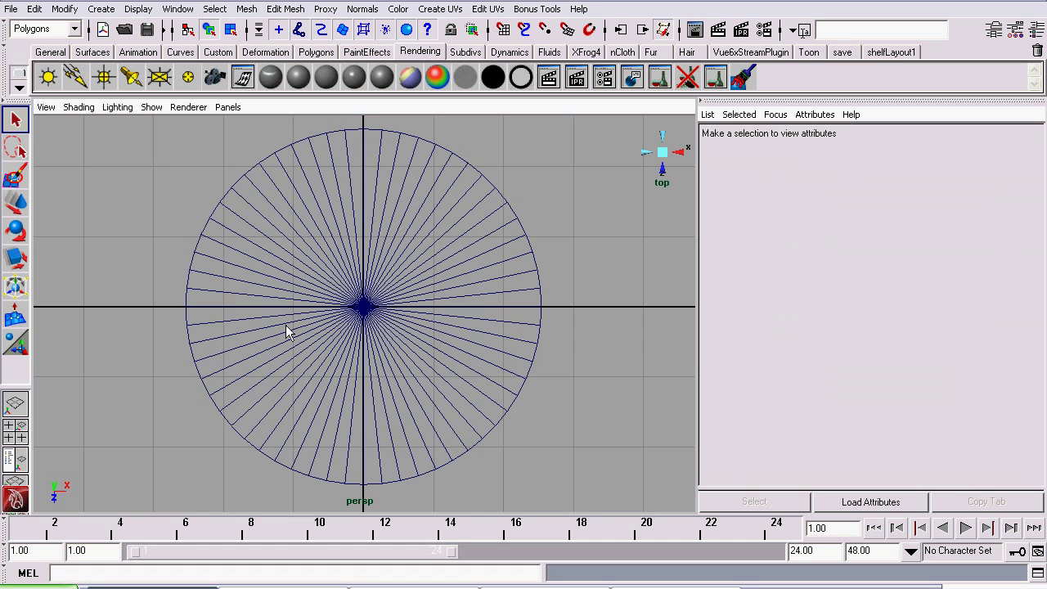
- Reselect the cylinder and open the UV Texture Editor
click(415, 233)
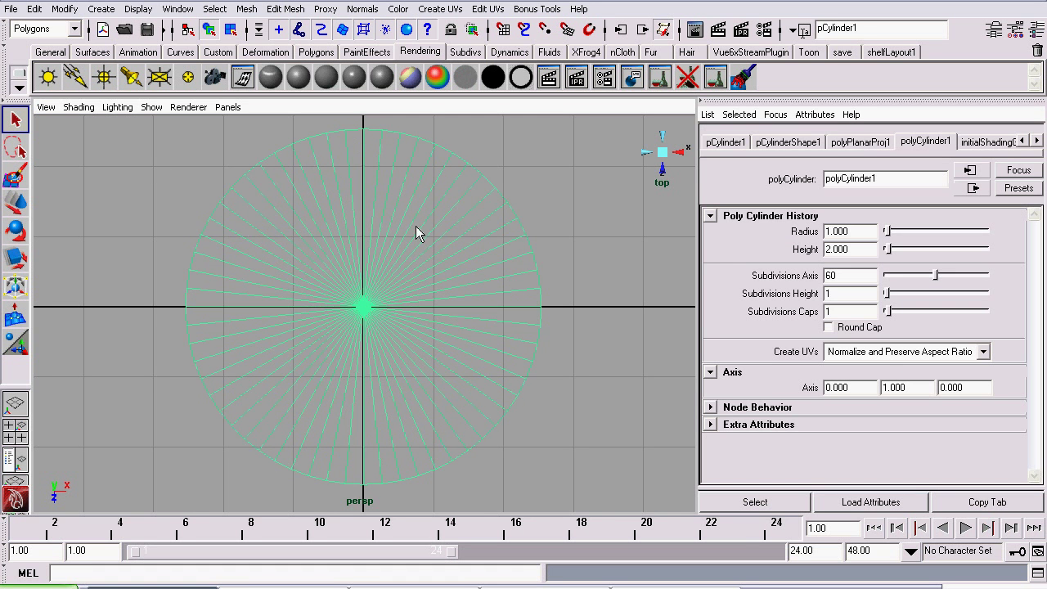
click(190, 13)
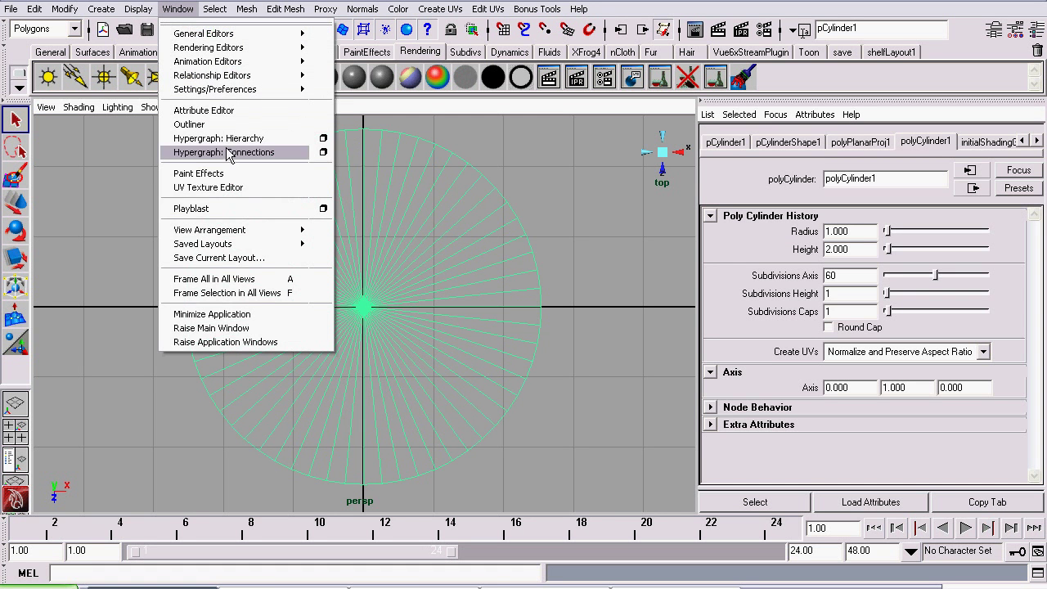
click(246, 190)
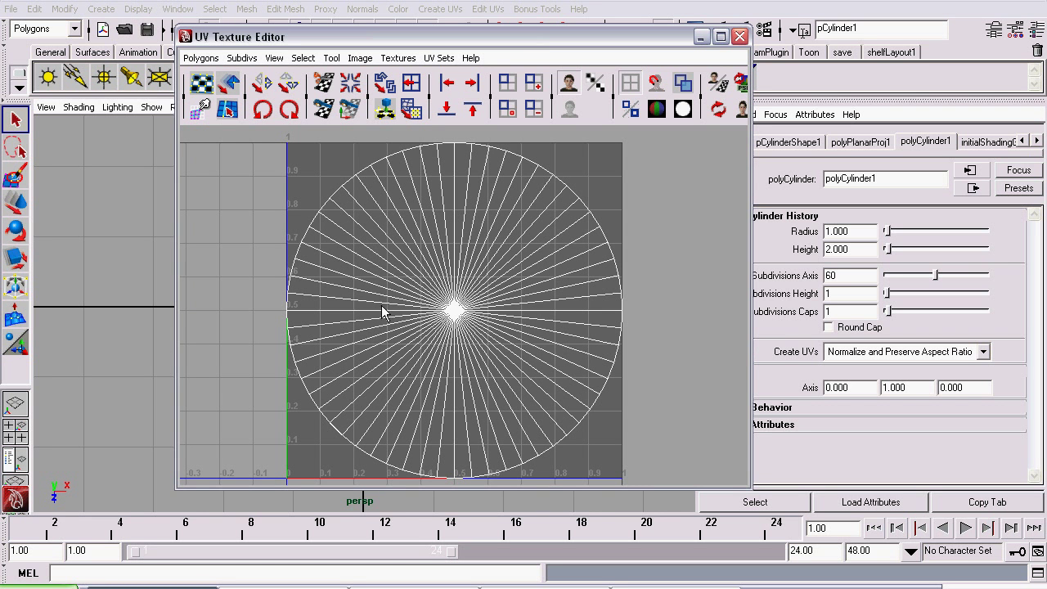
- Review the UV Snapshot settings and output file path, then close the dialog
click(201, 58)
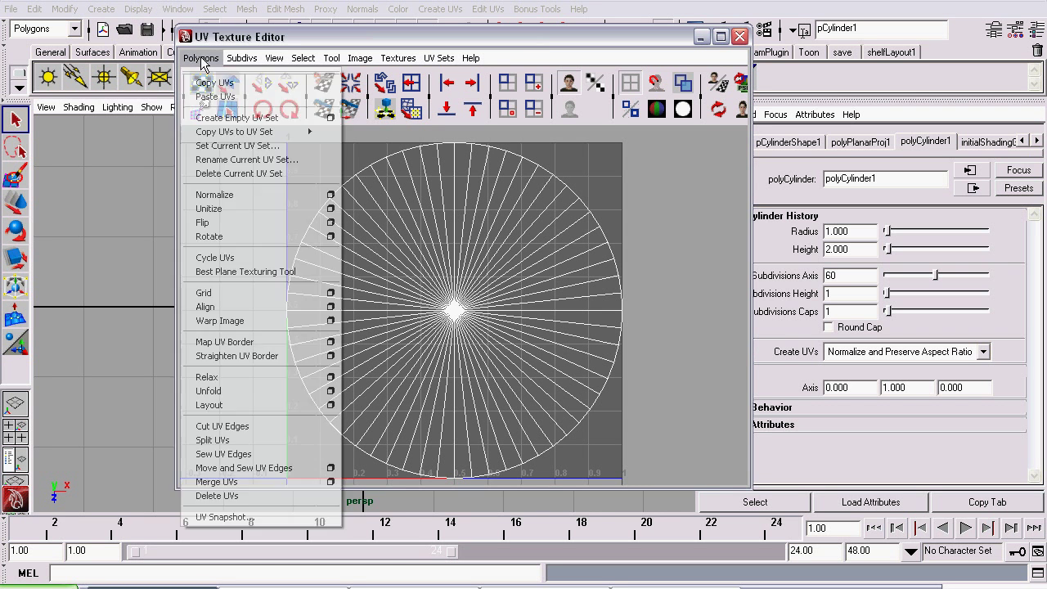
click(268, 517)
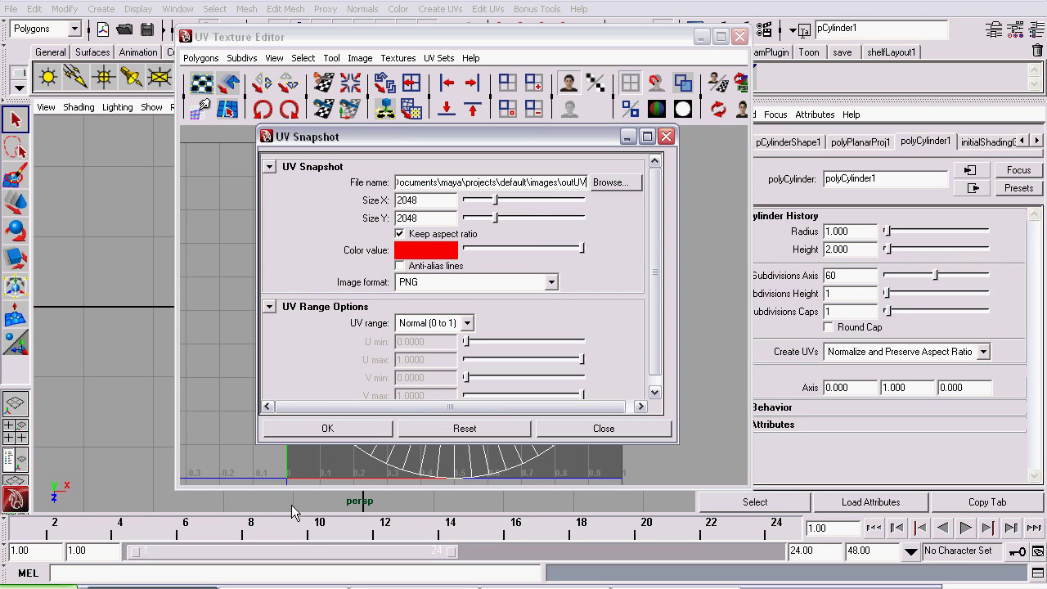
click(528, 183)
click(615, 184)
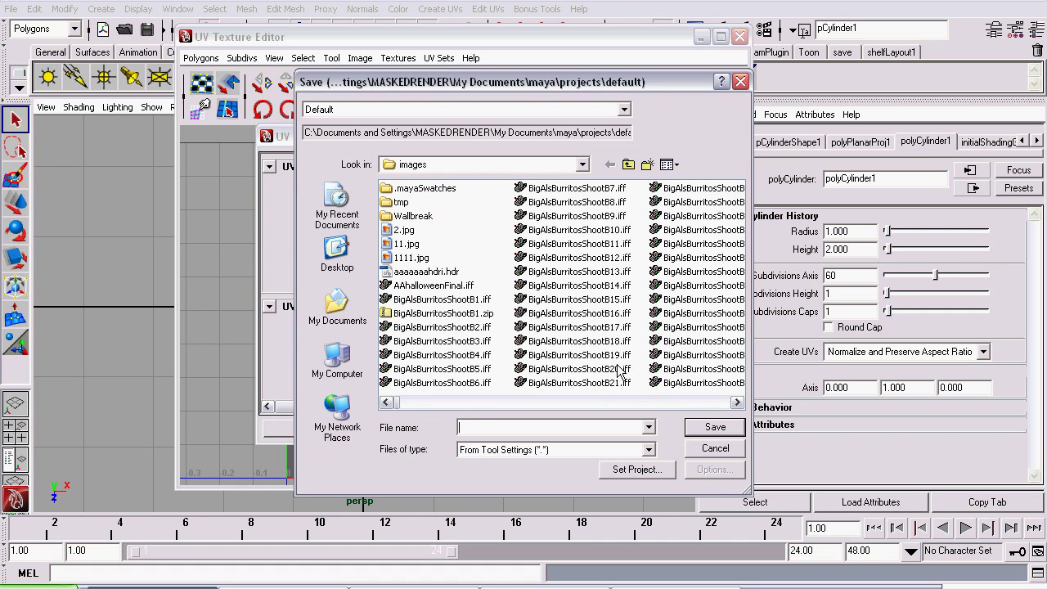
click(714, 449)
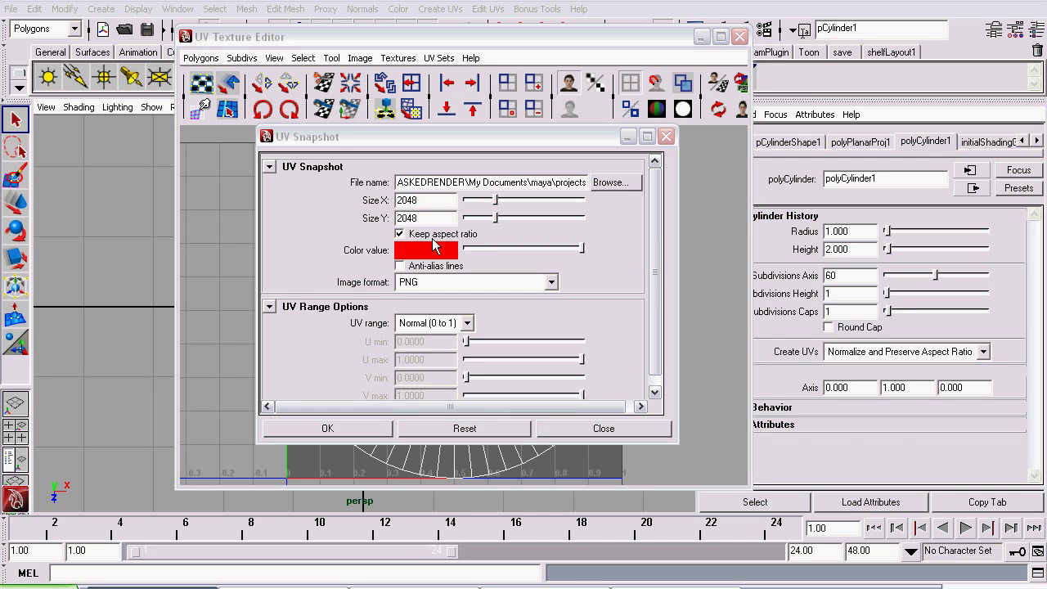
scroll(650, 262, down, 1)
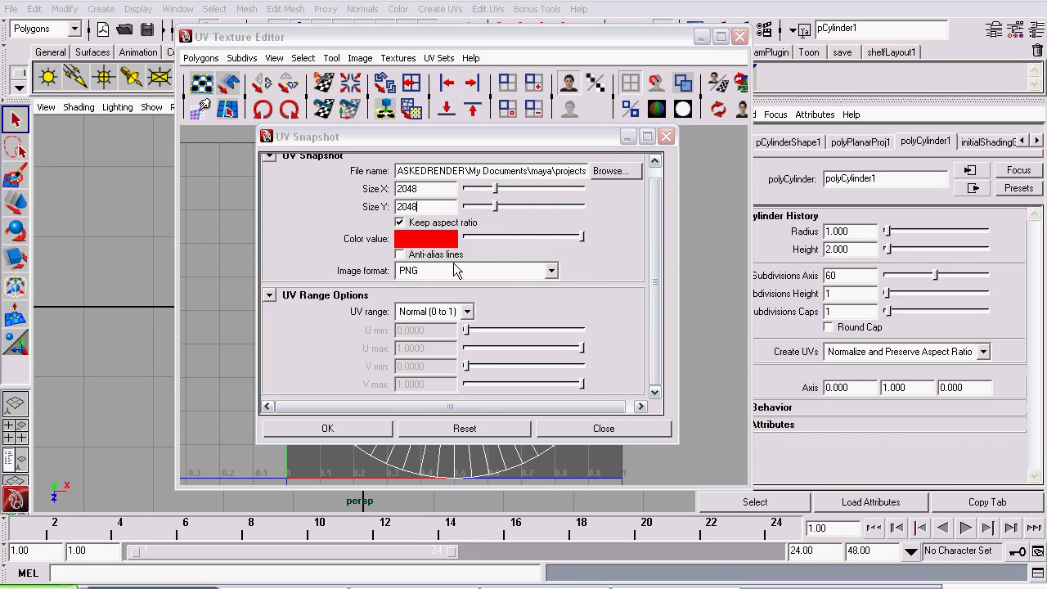
drag(399, 137, 365, 148)
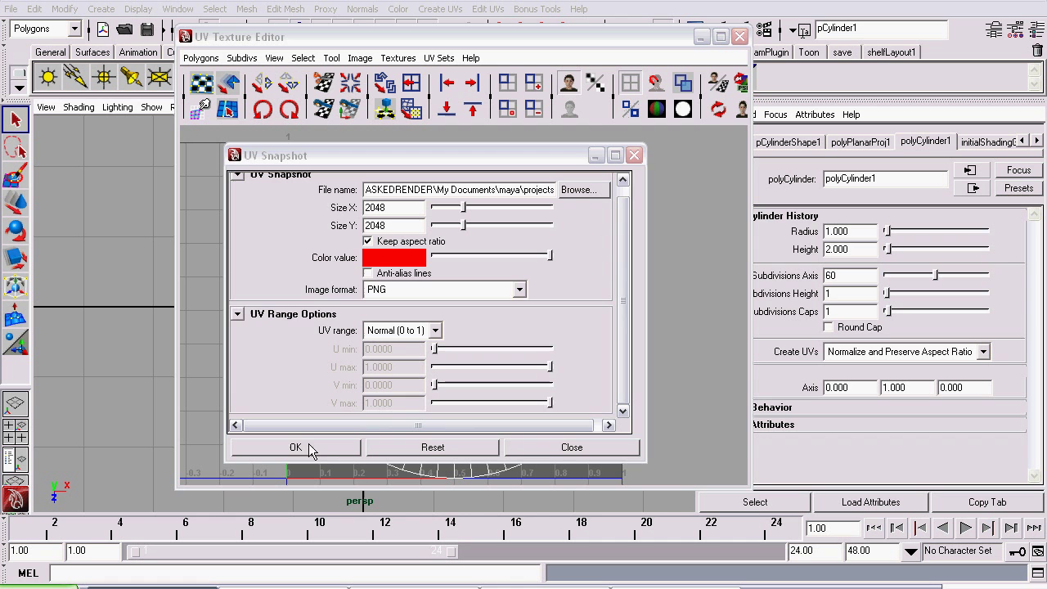
click(571, 449)
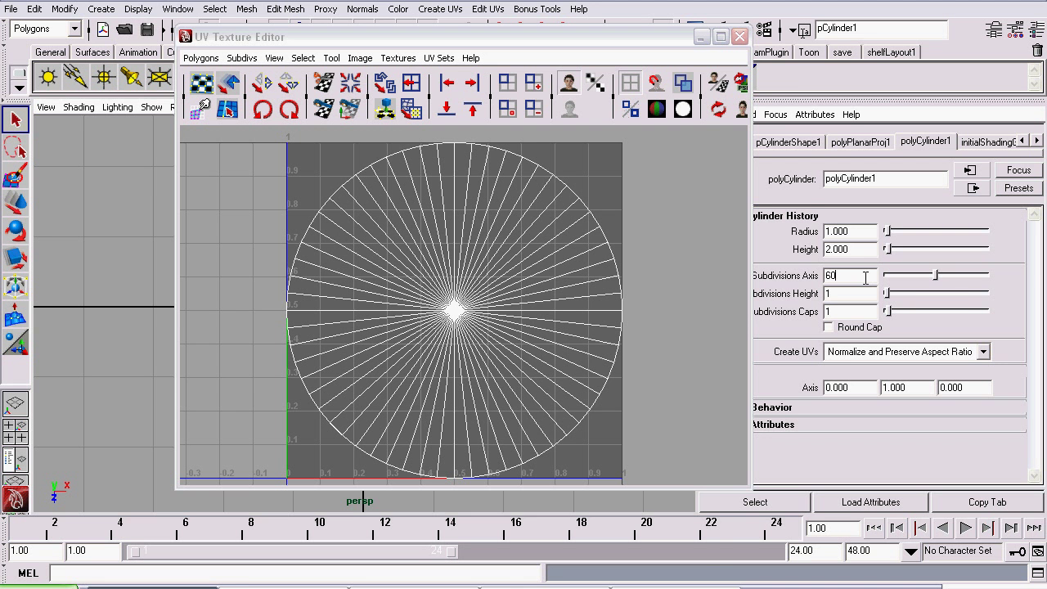
- Reduce the cylinder's Subdivisions Axis to 12
drag(543, 37, 439, 108)
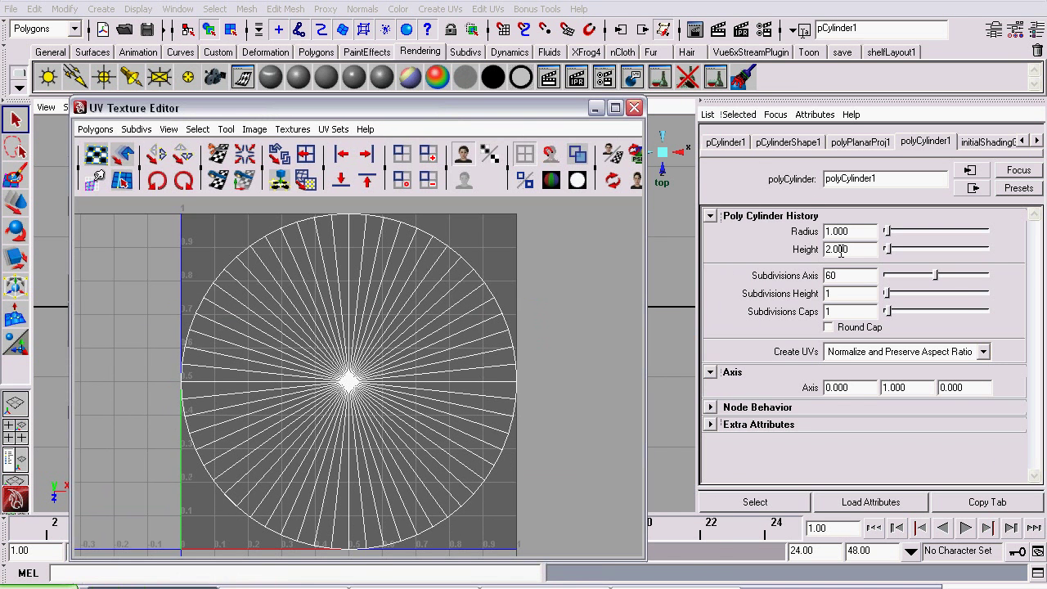
click(867, 276)
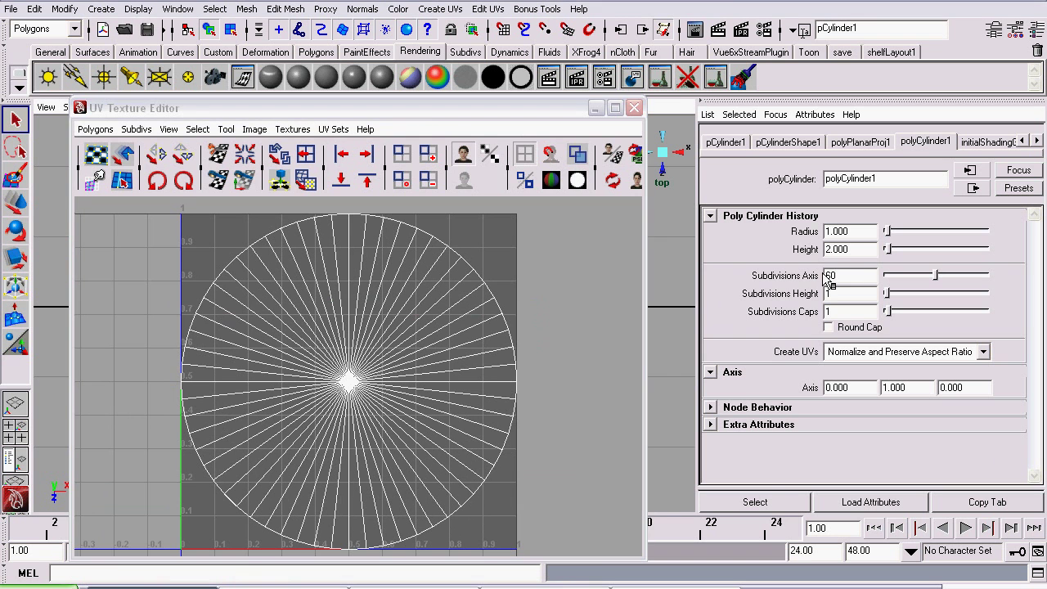
key(Return)
text(12)
key(Return)
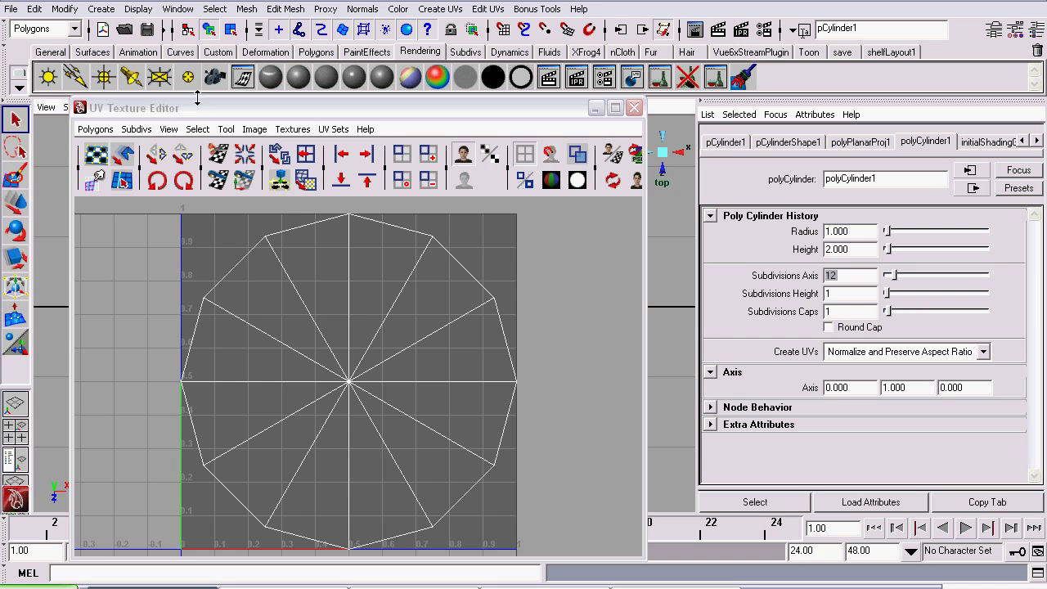
- Reopen and close the UV Snapshot settings, then zoom onto the 12-wedge UV layout
drag(224, 111, 287, 70)
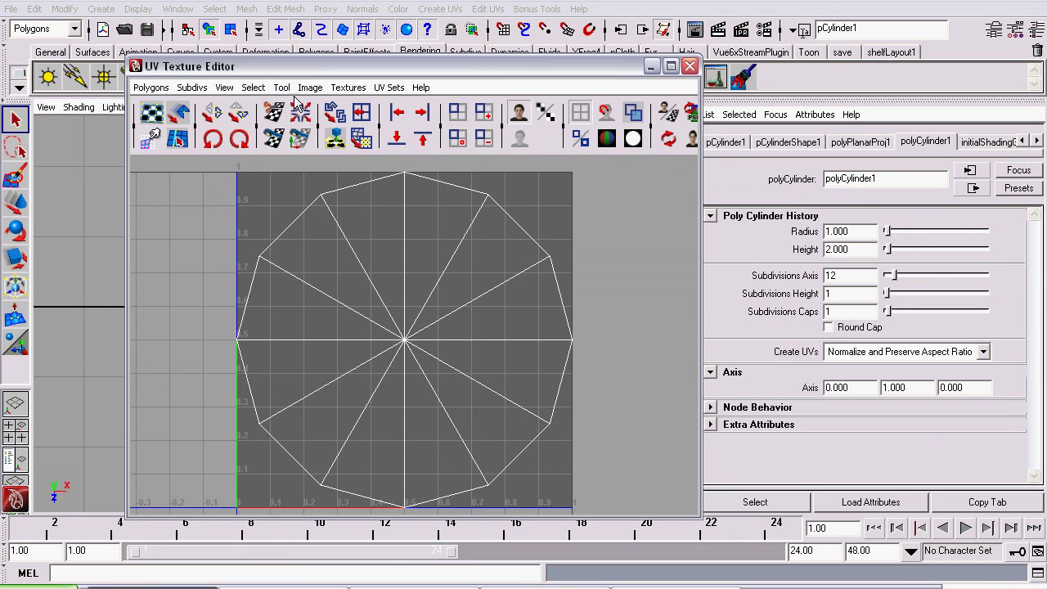
click(152, 86)
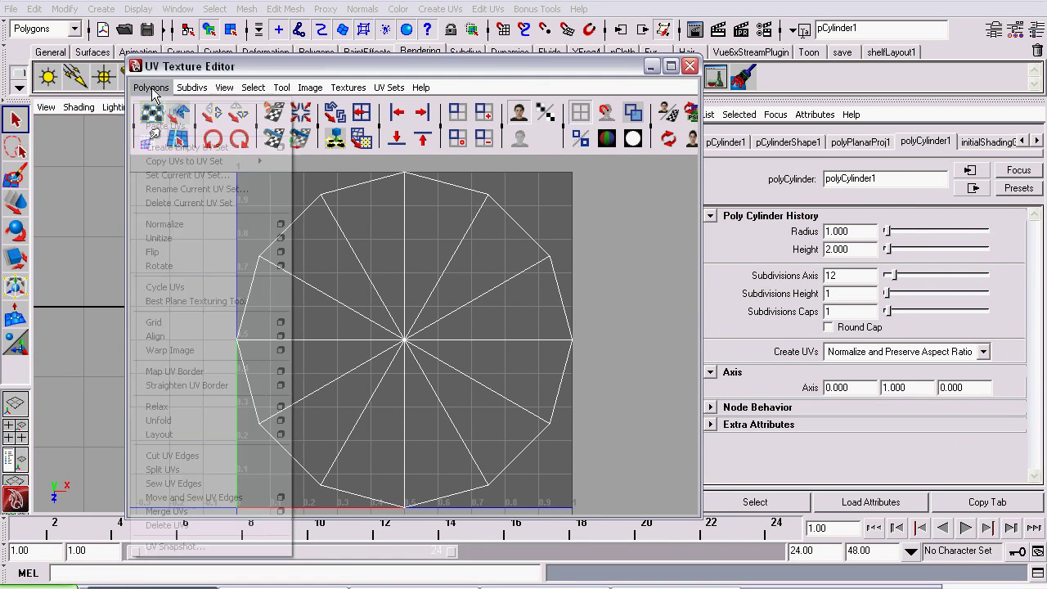
click(174, 546)
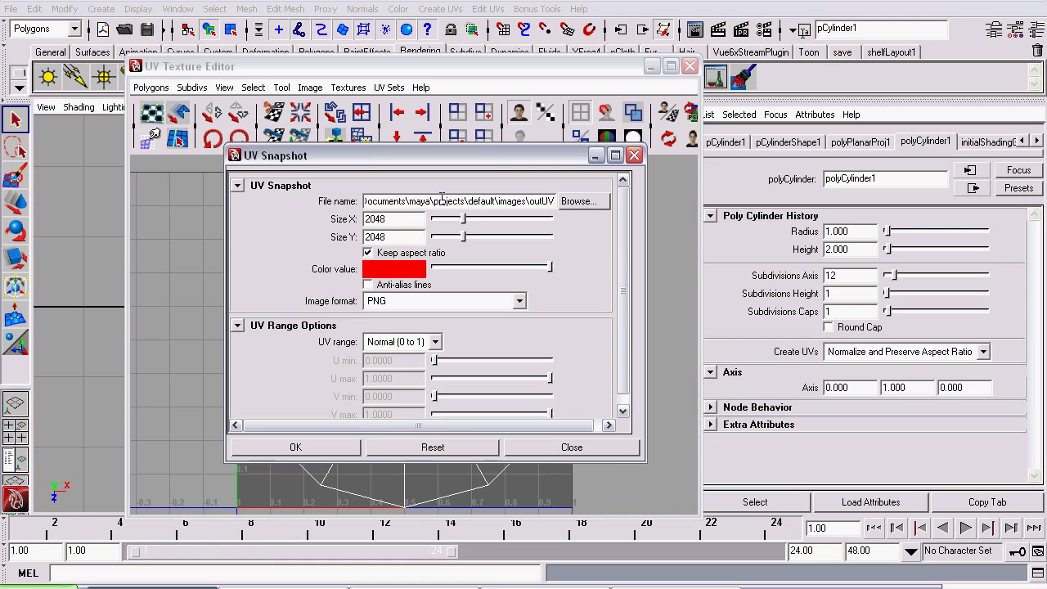
drag(401, 157, 377, 157)
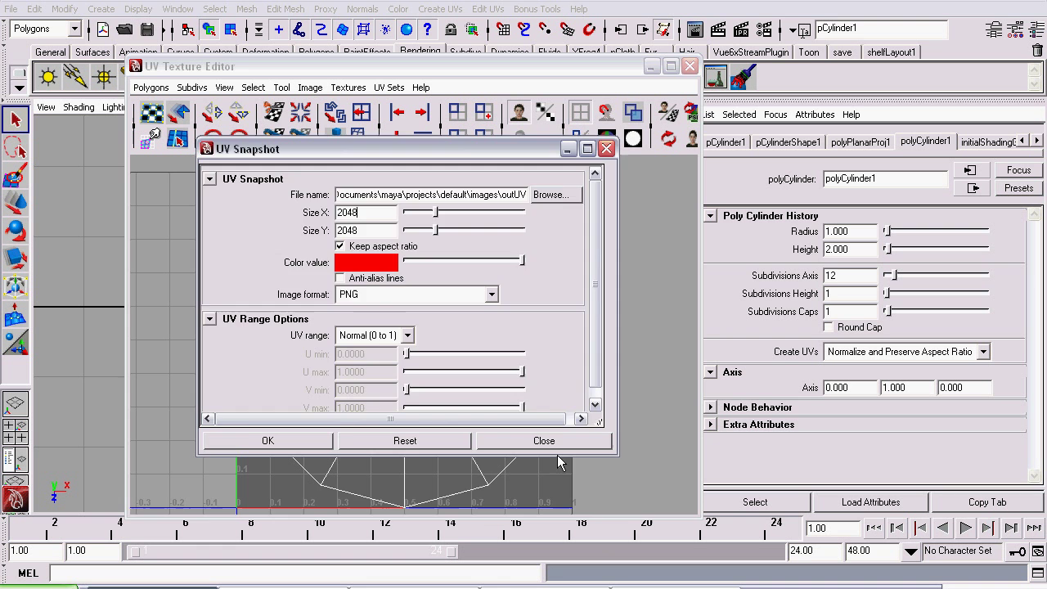
click(539, 438)
scroll(474, 304, up, 2)
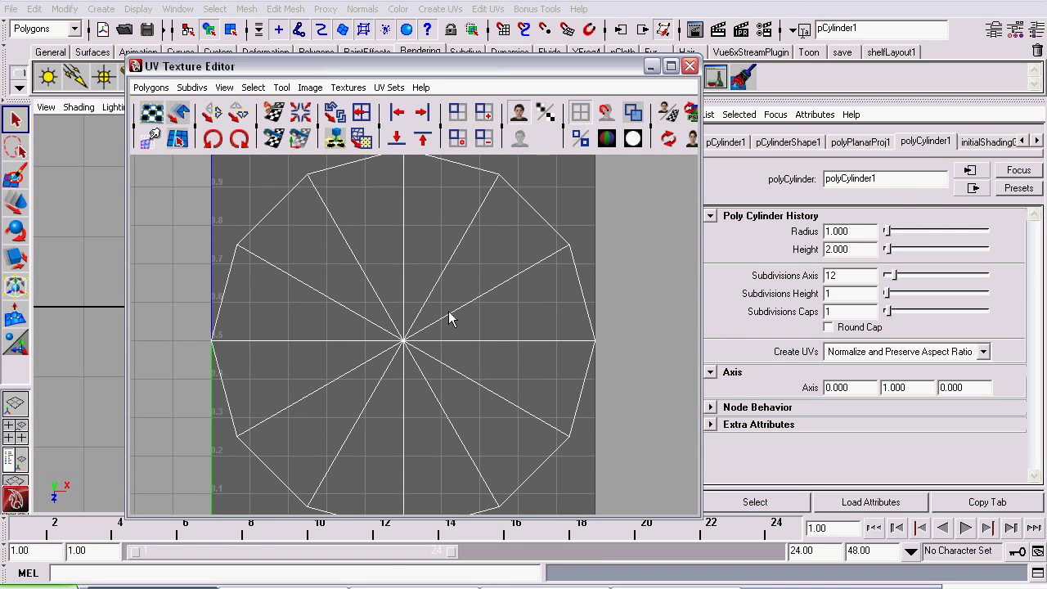
- Back in Photoshop, pan the clock.bmp reference to show the 1–2 and 4–5 numerals
click(536, 586)
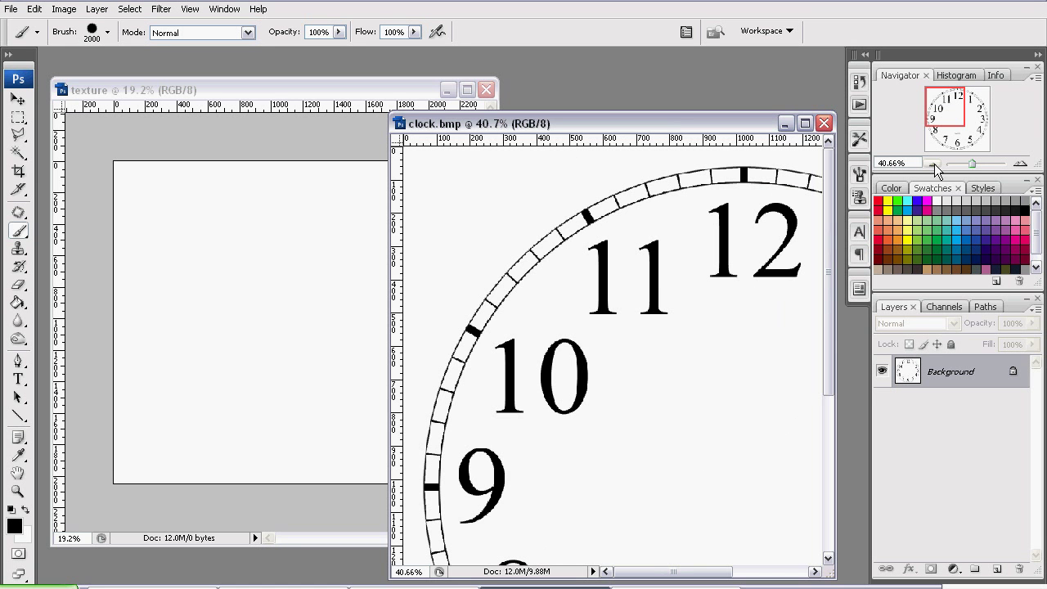
mouse_move(972, 164)
mouse_down()
mouse_move(963, 164)
mouse_move(974, 164)
mouse_up()
click(949, 104)
drag(949, 104, 1012, 172)
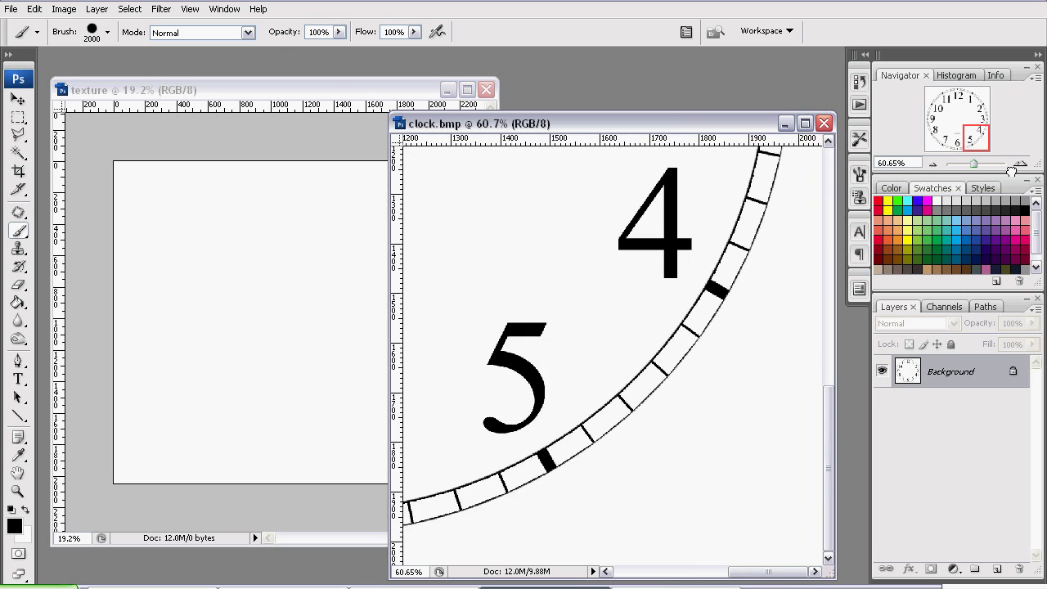
drag(337, 90, 371, 86)
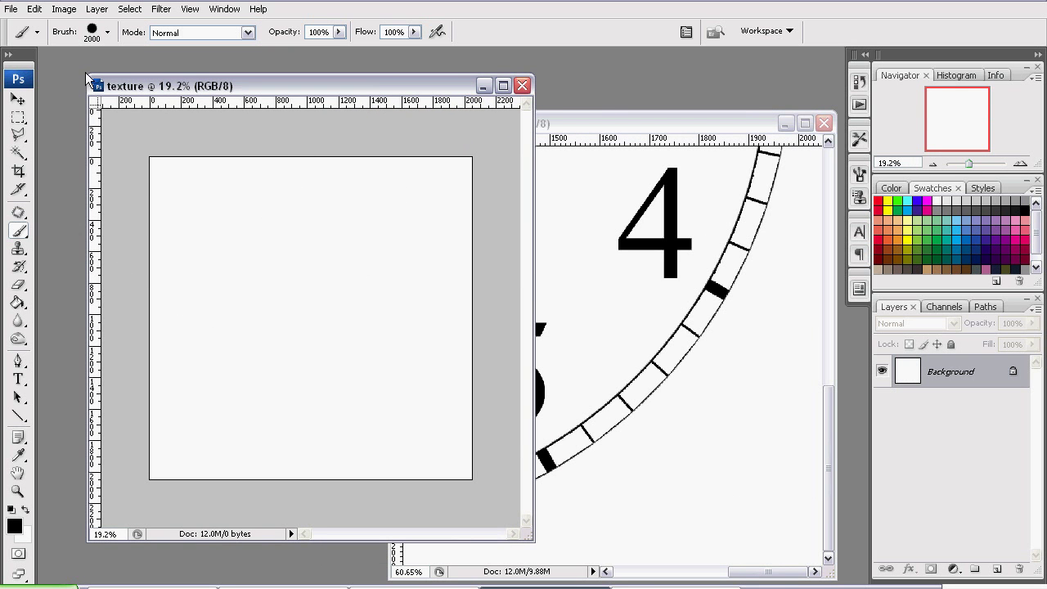
- Open filet.png, move its window aside and zoom into the red starburst centre
click(12, 9)
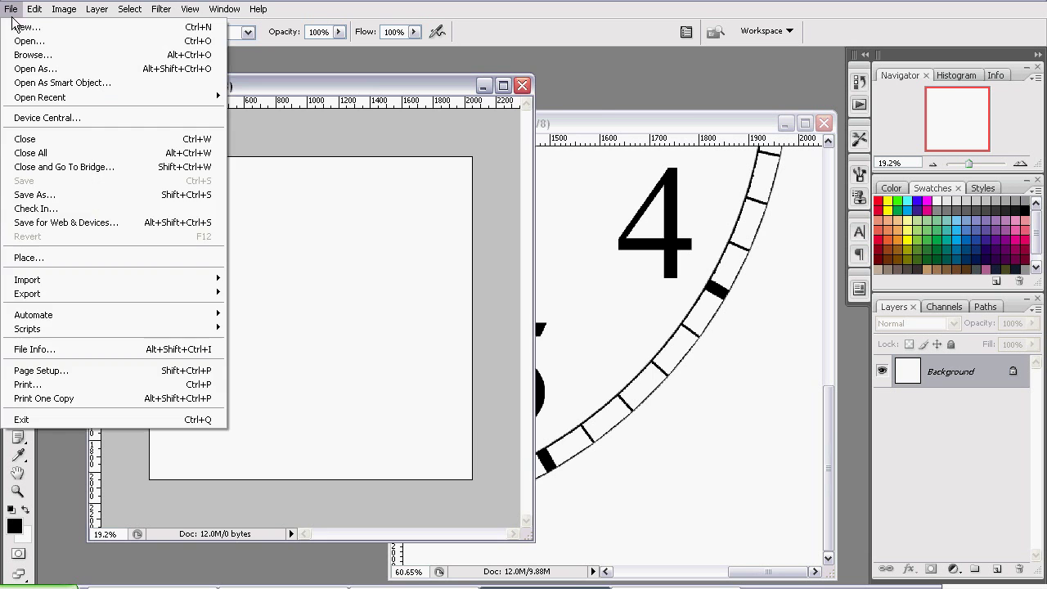
click(26, 42)
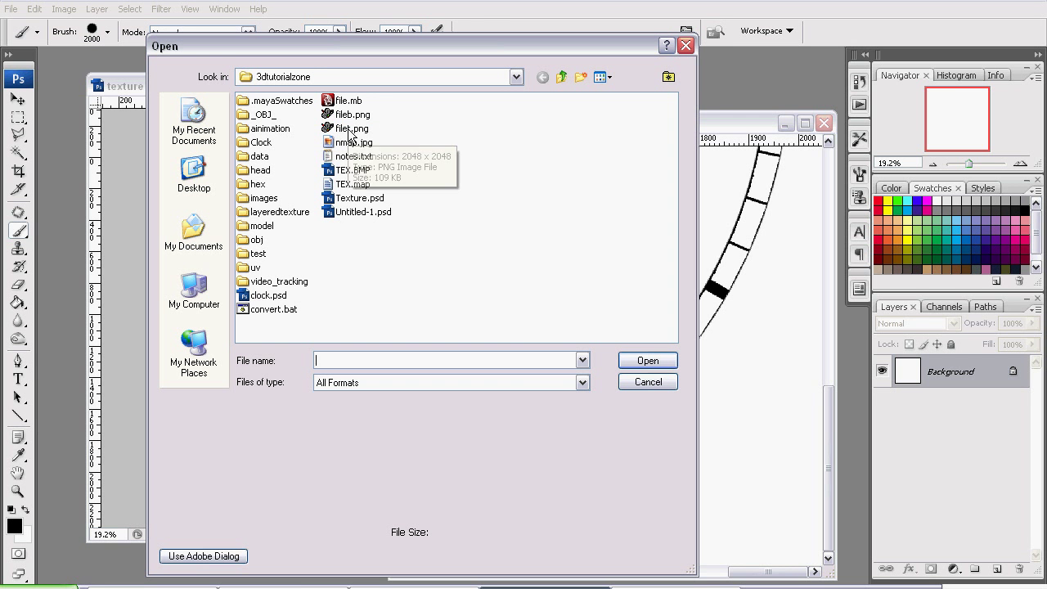
click(350, 129)
click(644, 360)
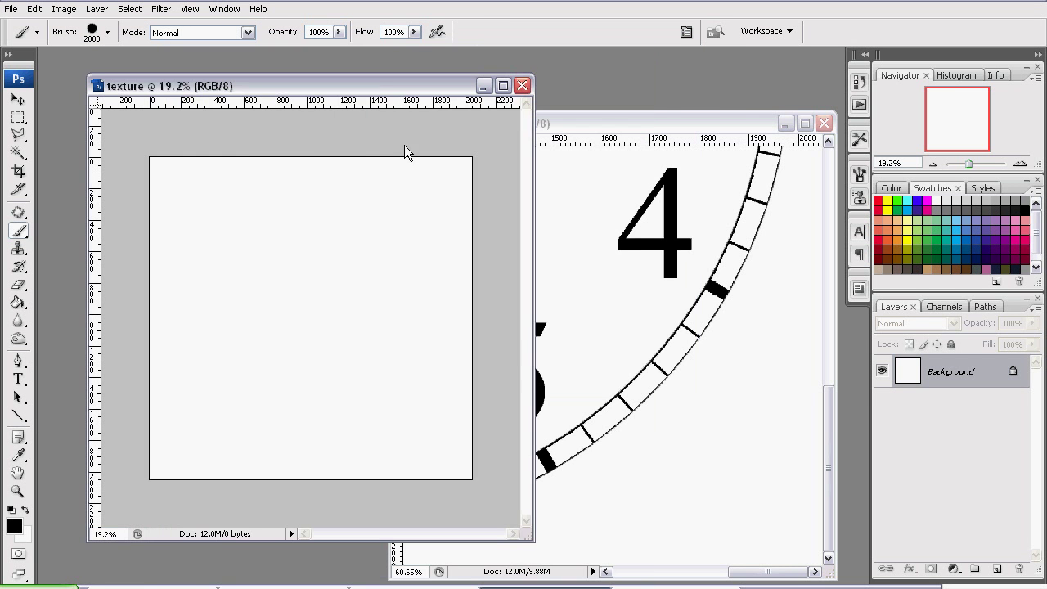
drag(255, 96, 563, 127)
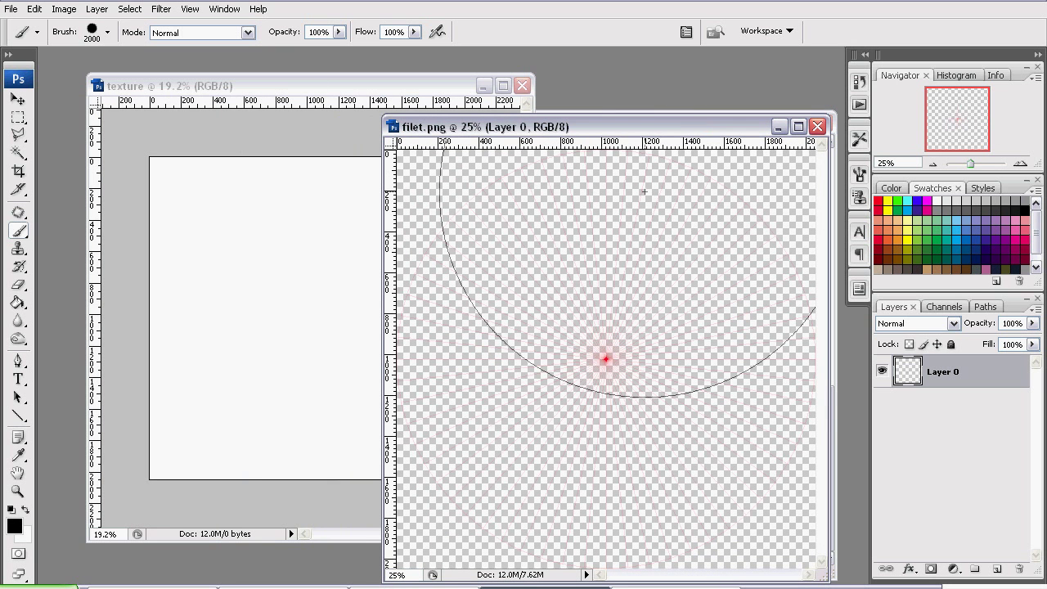
drag(972, 160, 992, 165)
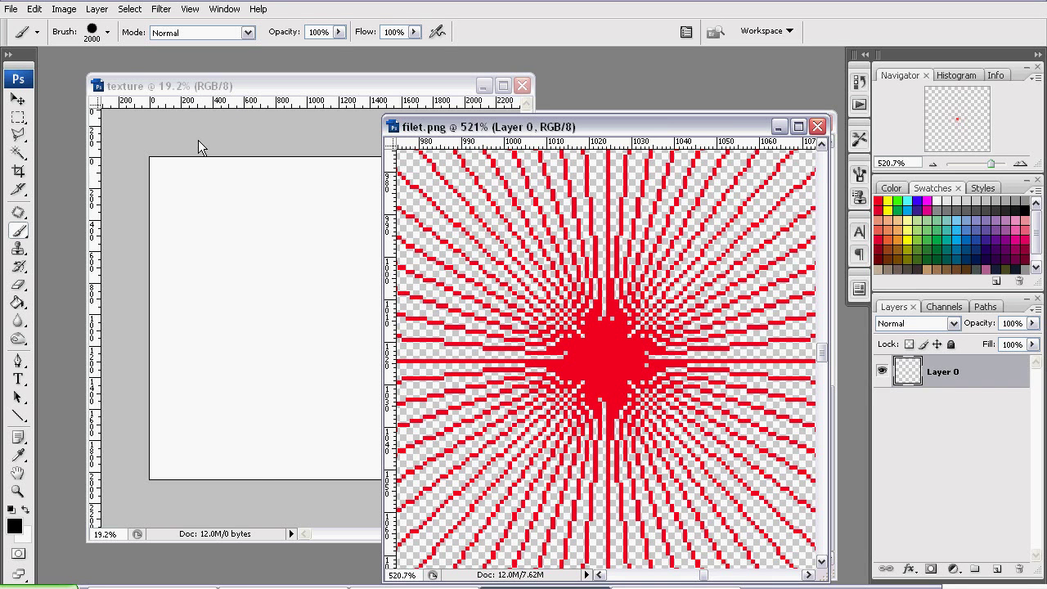
- Duplicate filet.png's Layer 0 into the texture document, then close filet.png
click(96, 9)
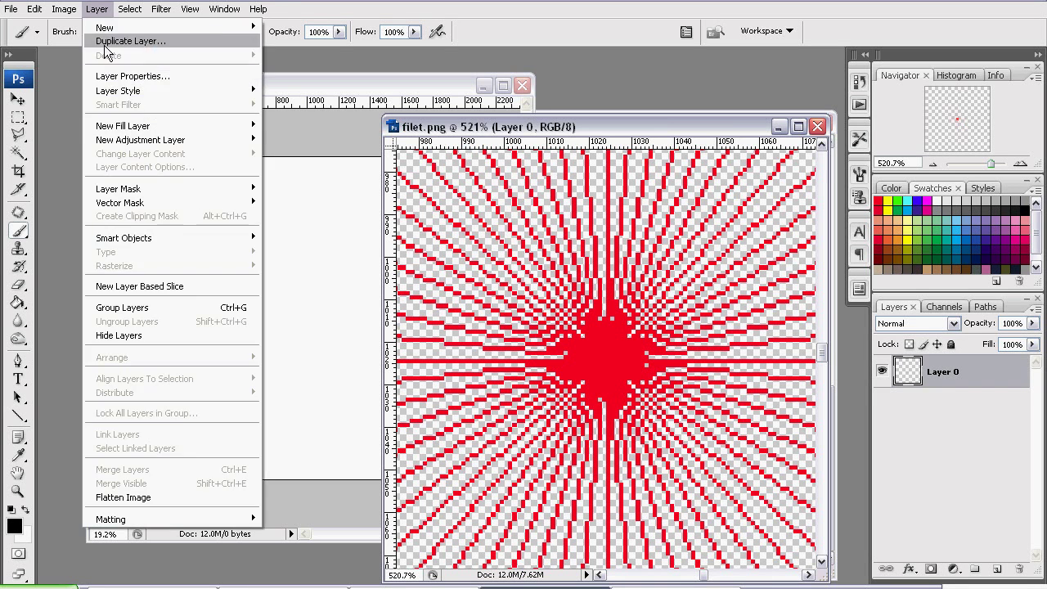
click(123, 41)
click(549, 276)
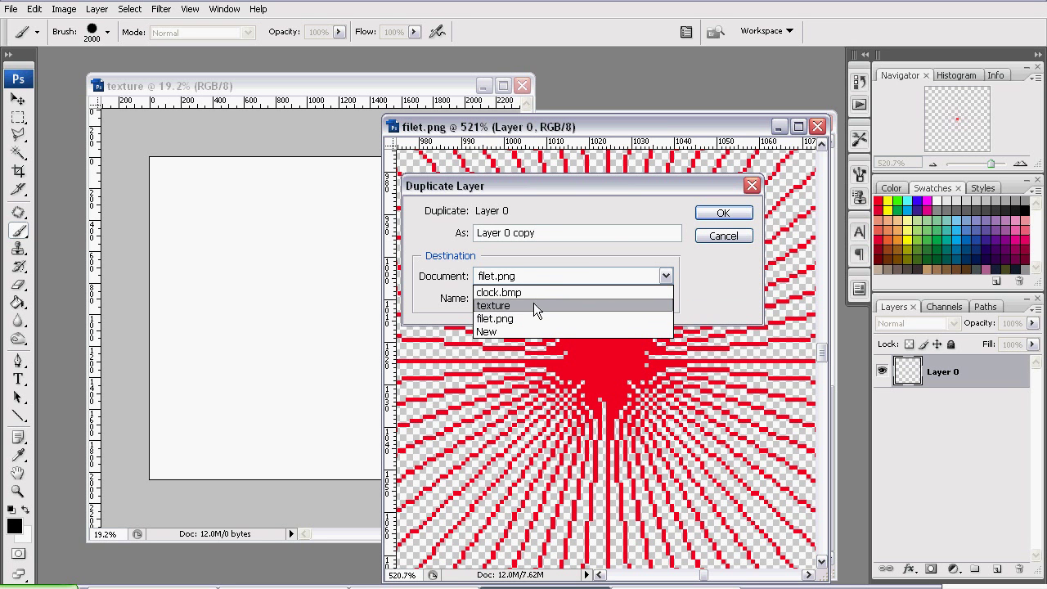
click(533, 305)
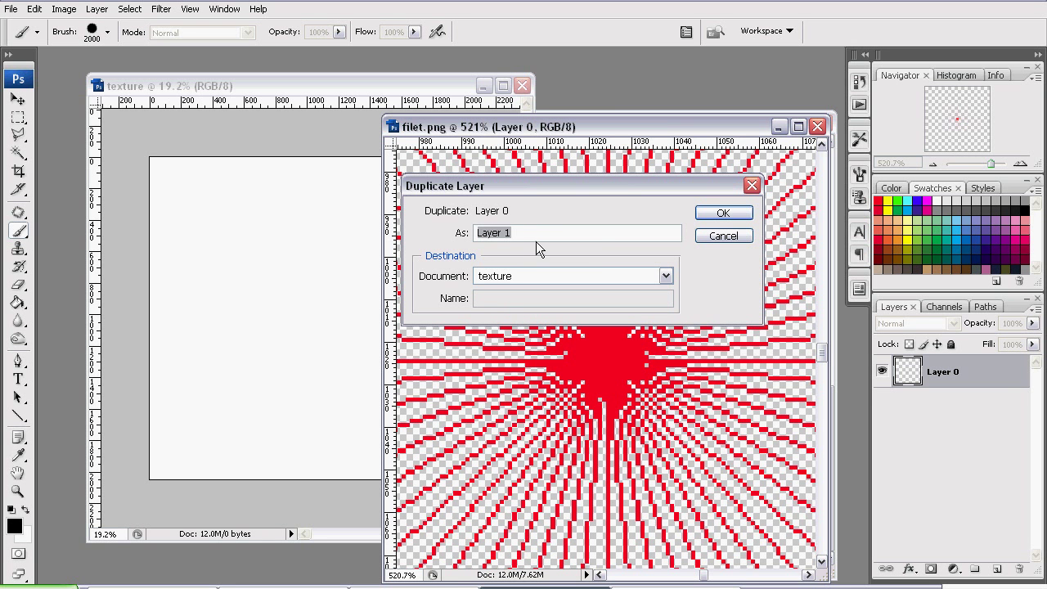
click(723, 214)
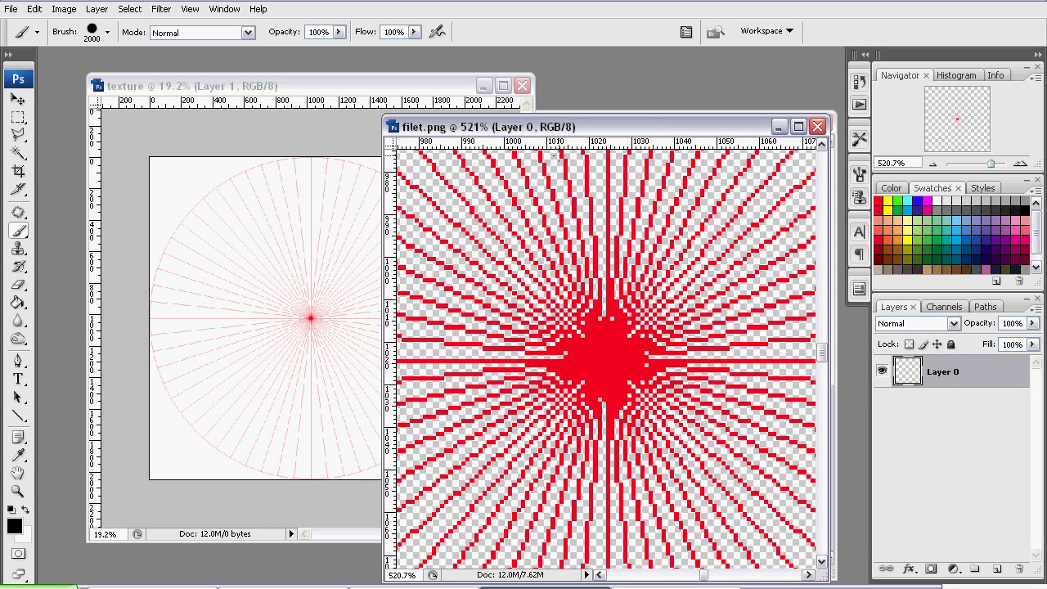
drag(601, 126, 496, 122)
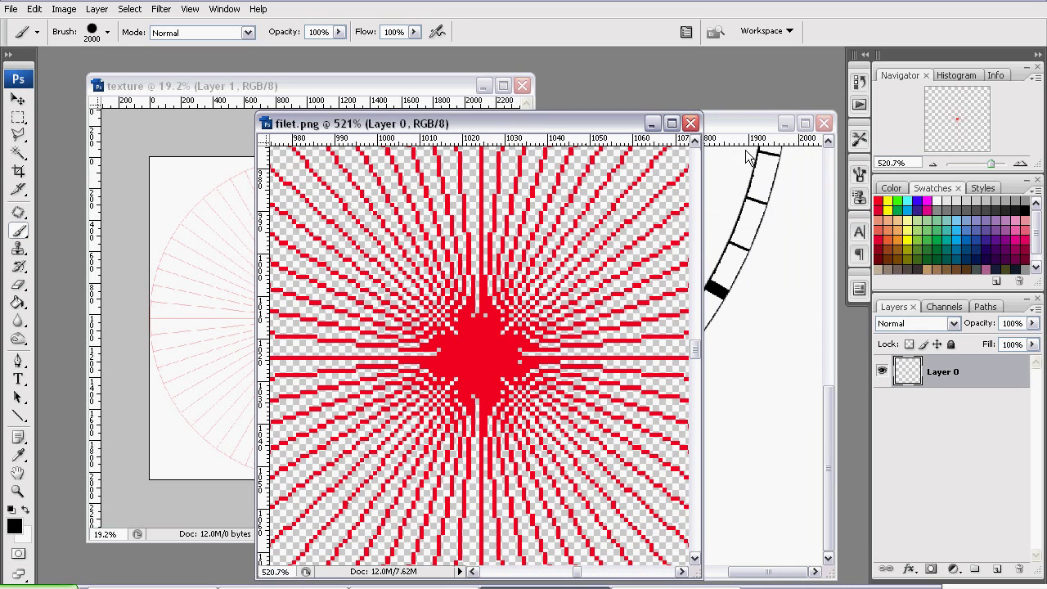
click(692, 124)
- Pan the clock reference to the 9, 8, 7 area, then bring texture forward
drag(359, 84, 447, 98)
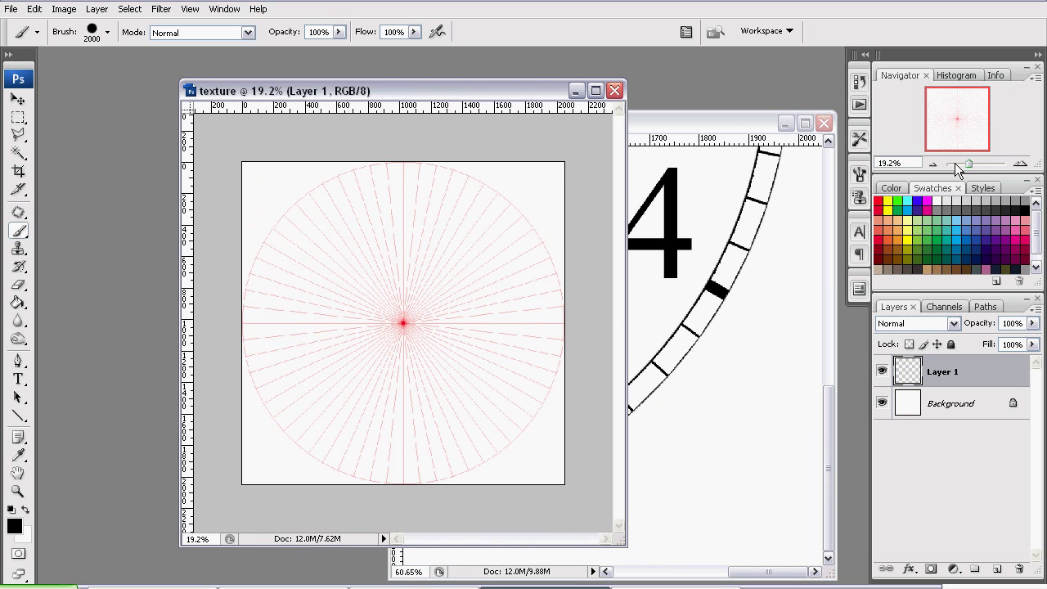
click(722, 120)
drag(988, 141, 939, 130)
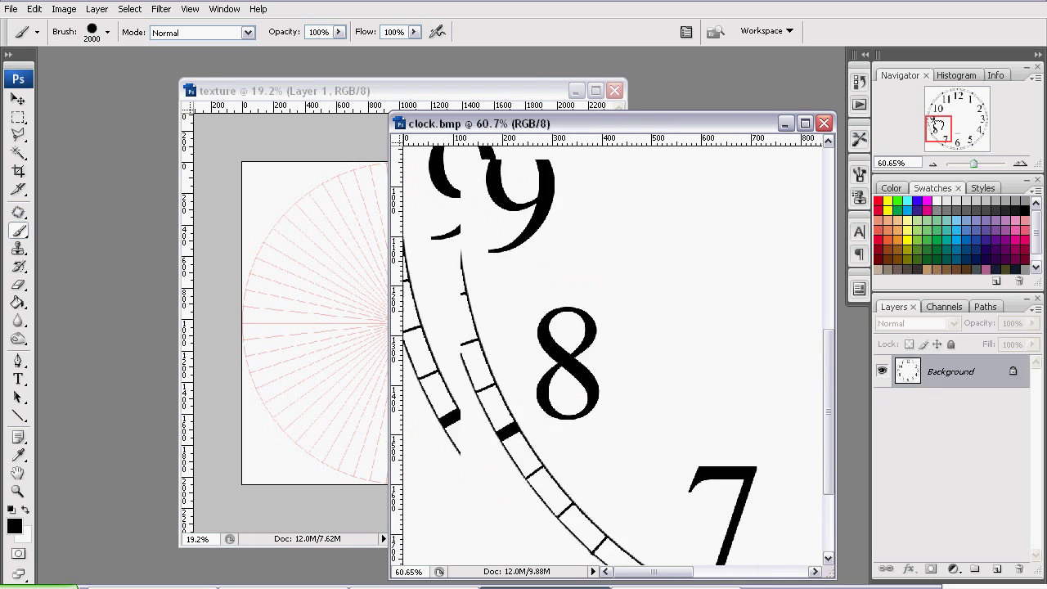
scroll(405, 320, up, 5)
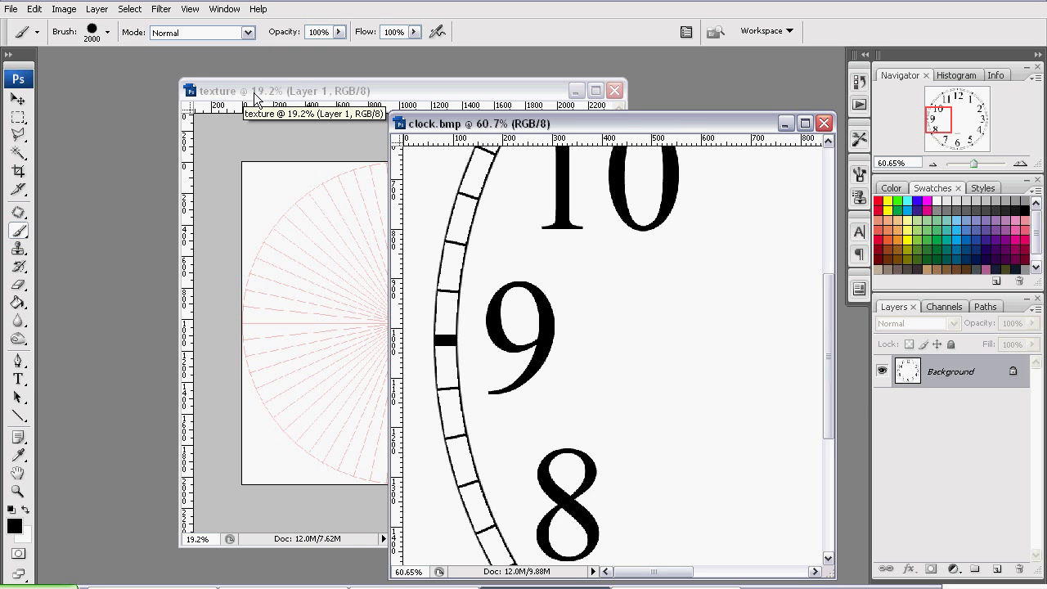
drag(333, 95, 300, 95)
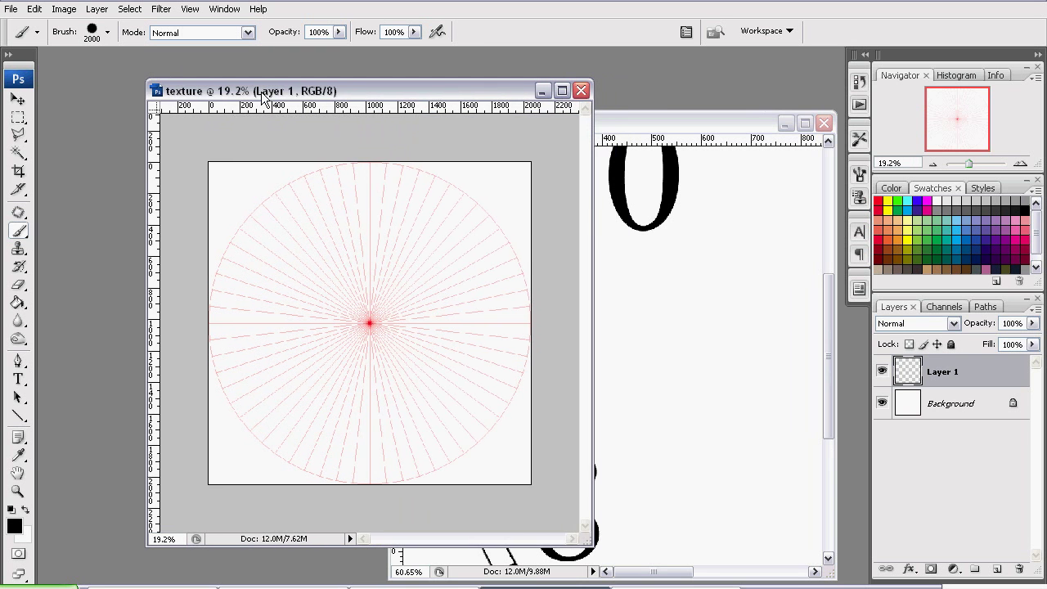
- Scale the red UV-line layer proportionally to 94% and commit the transform
click(33, 10)
mouse_move(127, 272)
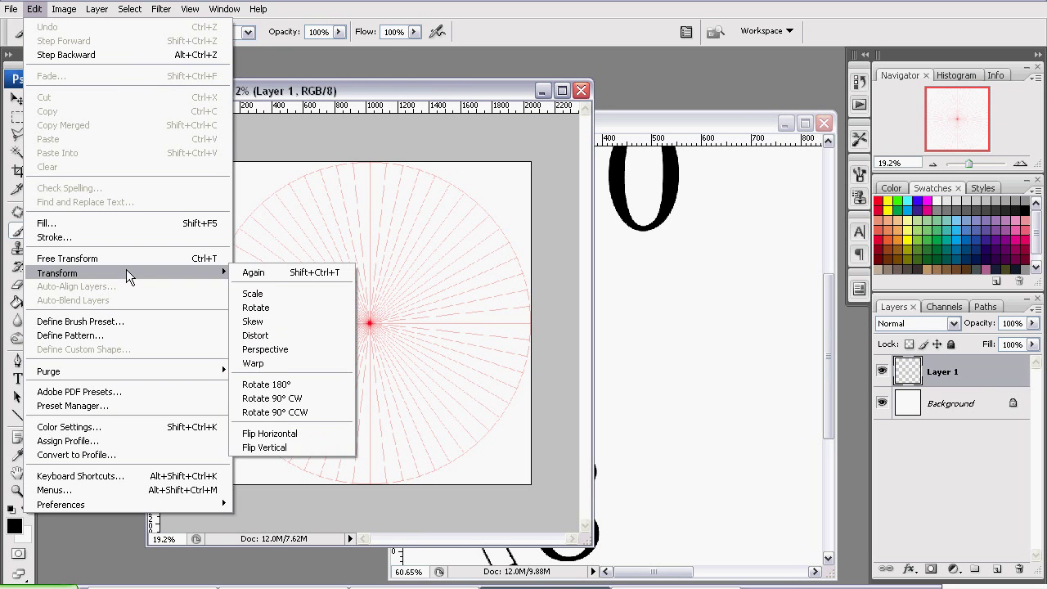
click(274, 293)
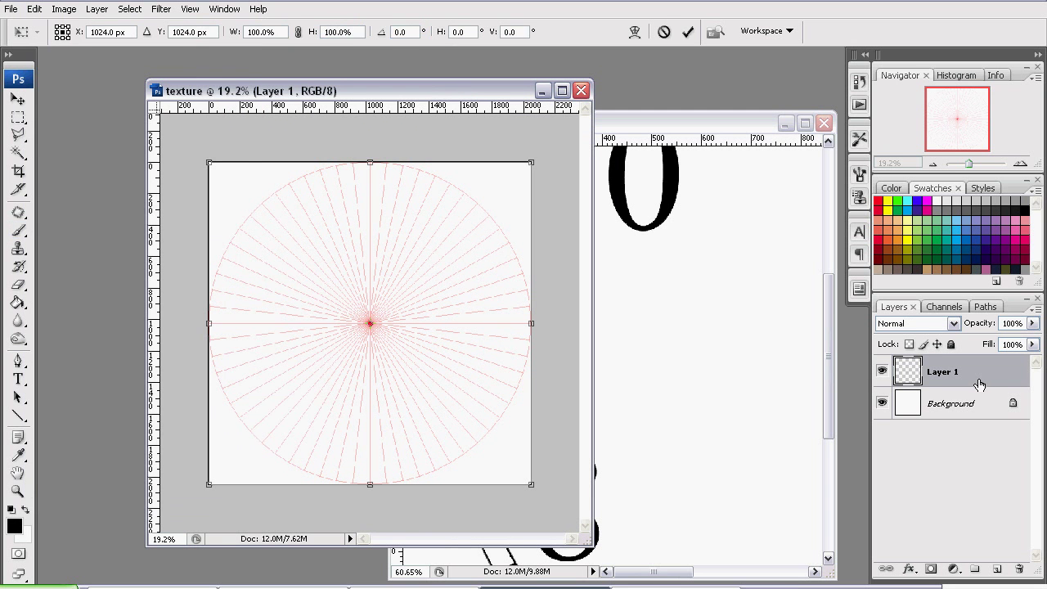
click(299, 33)
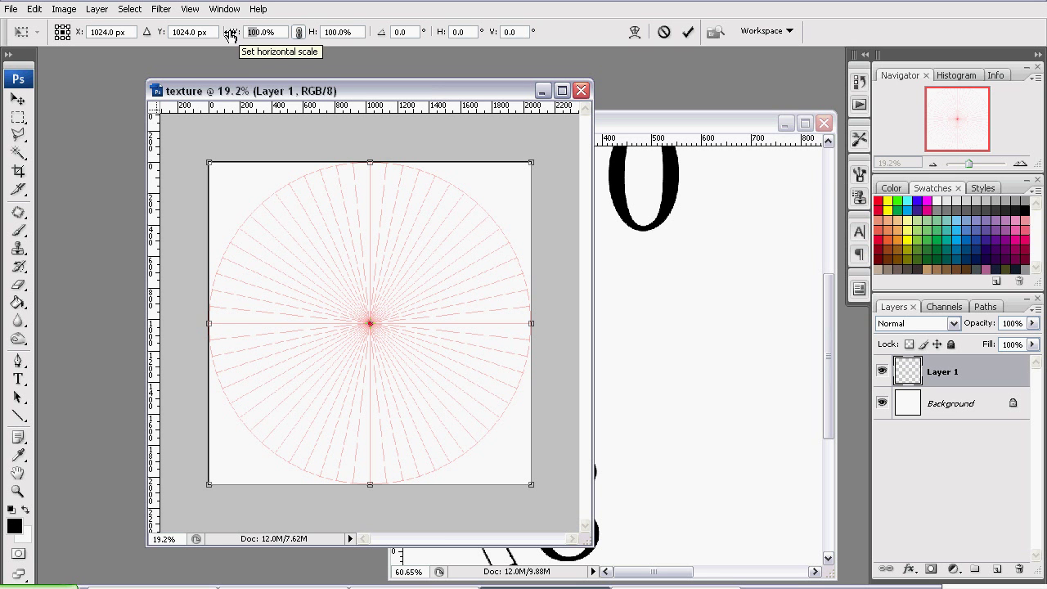
double_click(256, 31)
text(5)
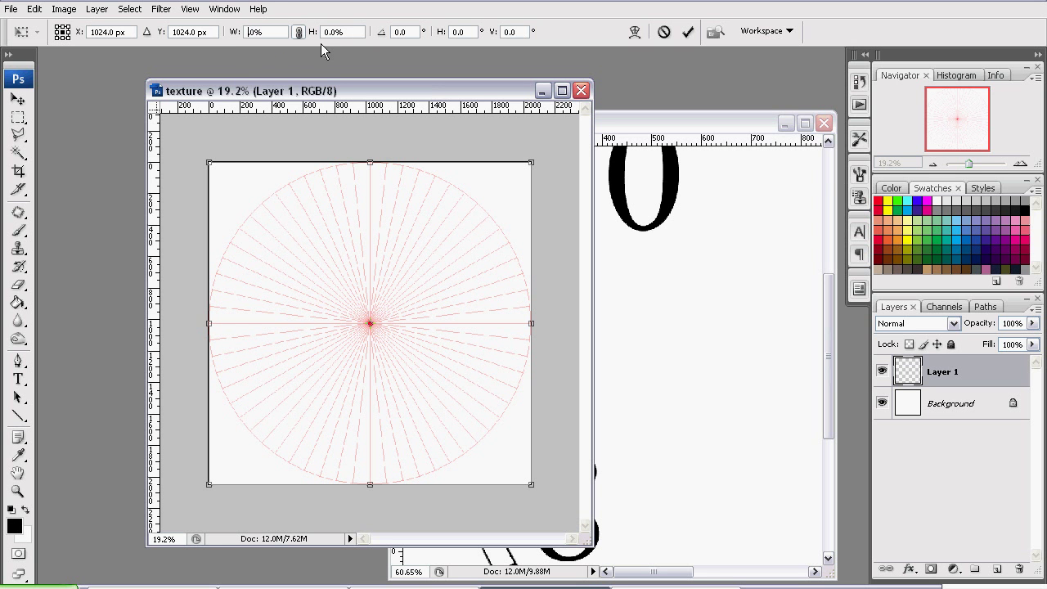
text(94.)
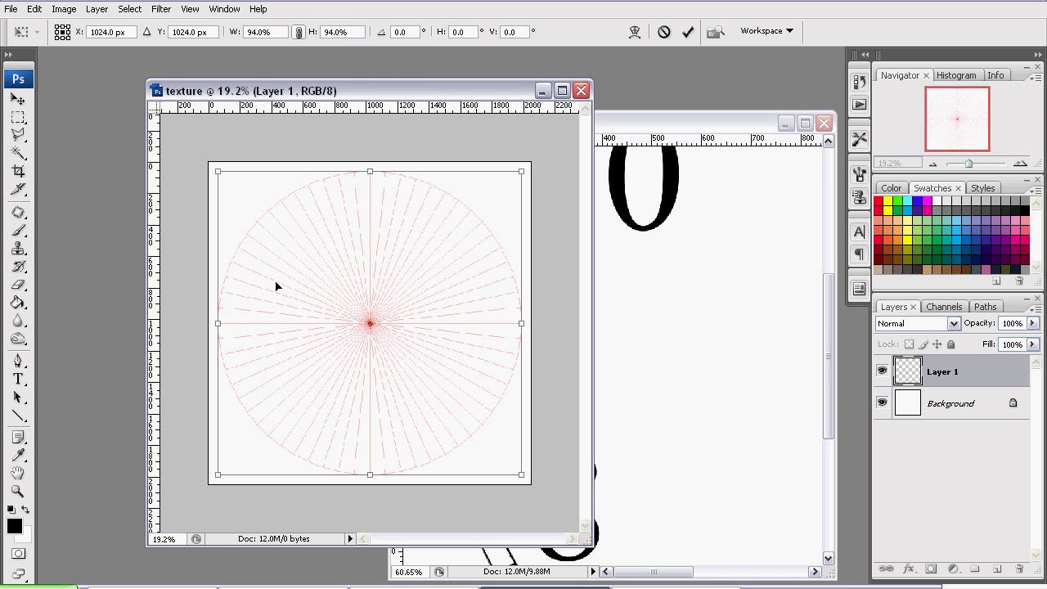
click(690, 31)
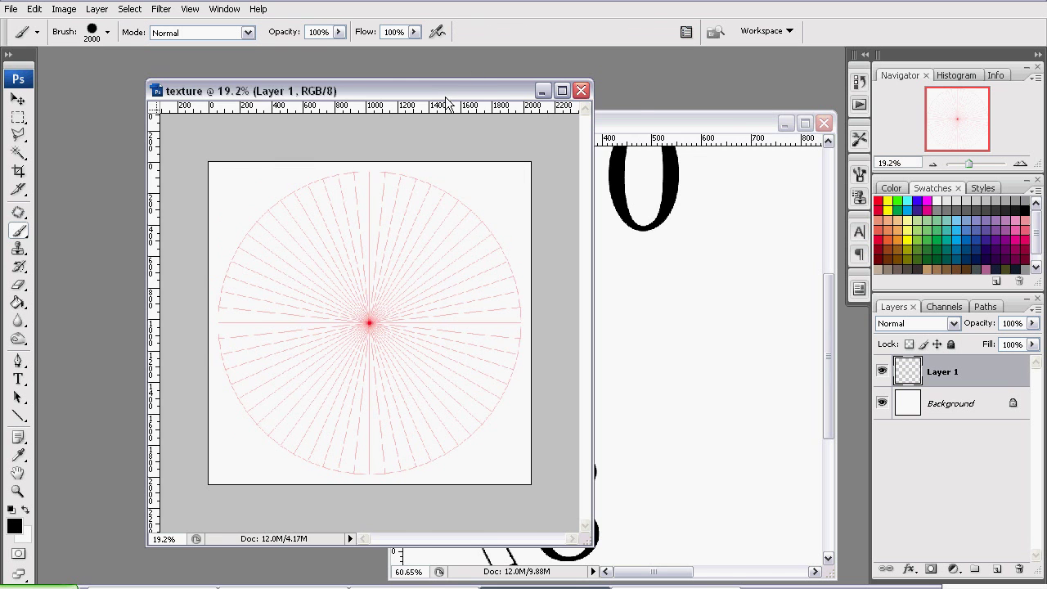
- Enable Color Overlay and Stroke in Layer 1's layer style, setting the overlay colour to black
drag(446, 100, 445, 131)
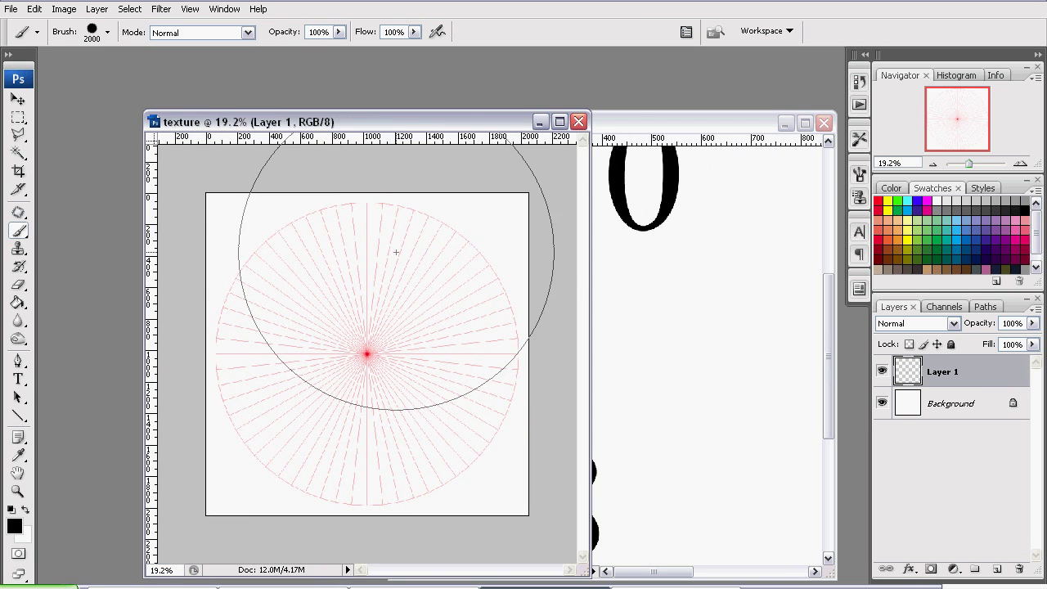
right_click(957, 373)
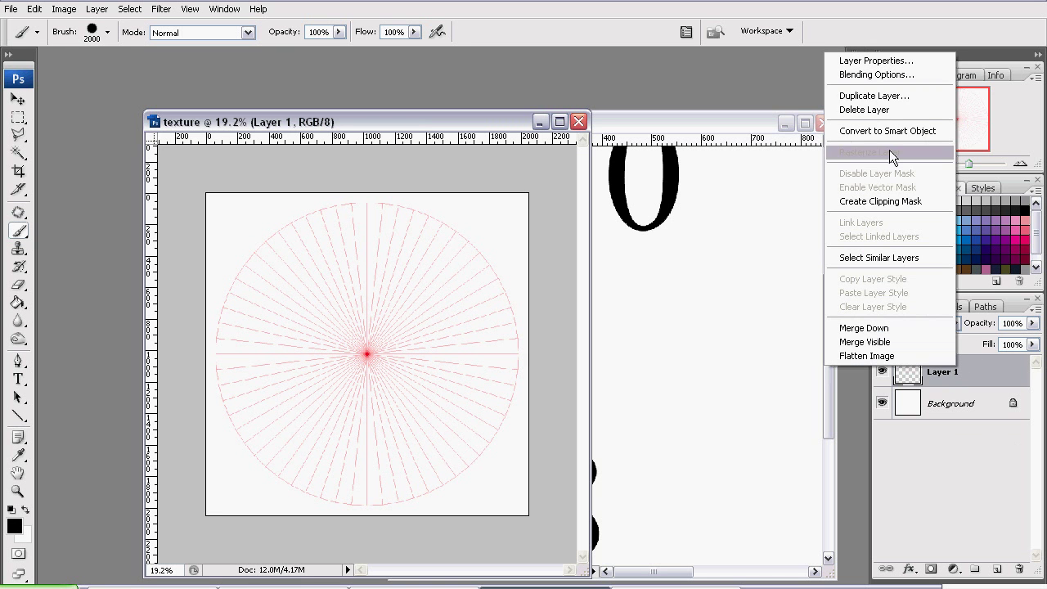
click(916, 79)
drag(486, 244, 470, 85)
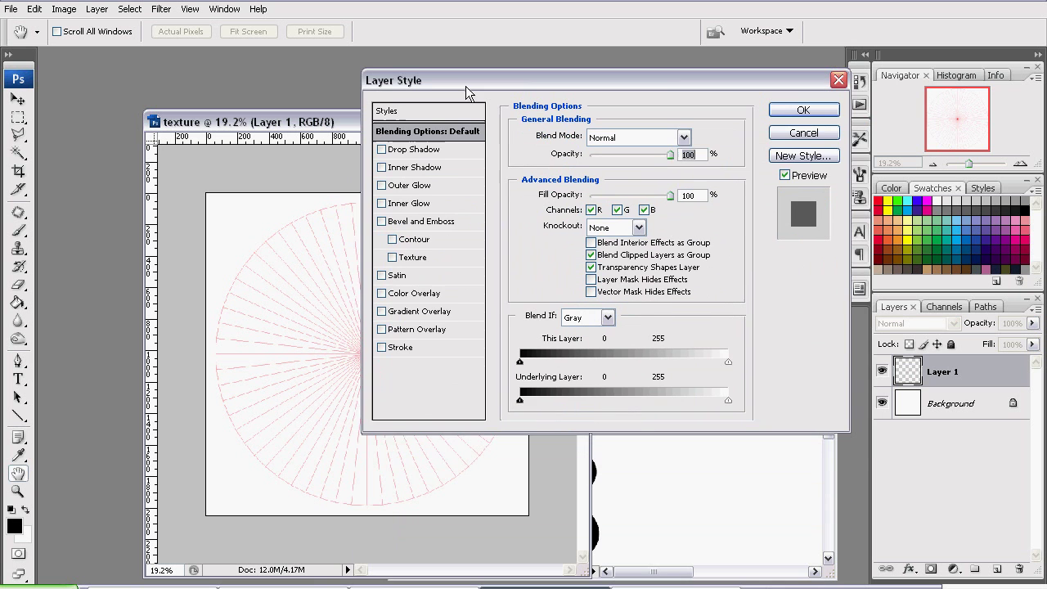
click(382, 293)
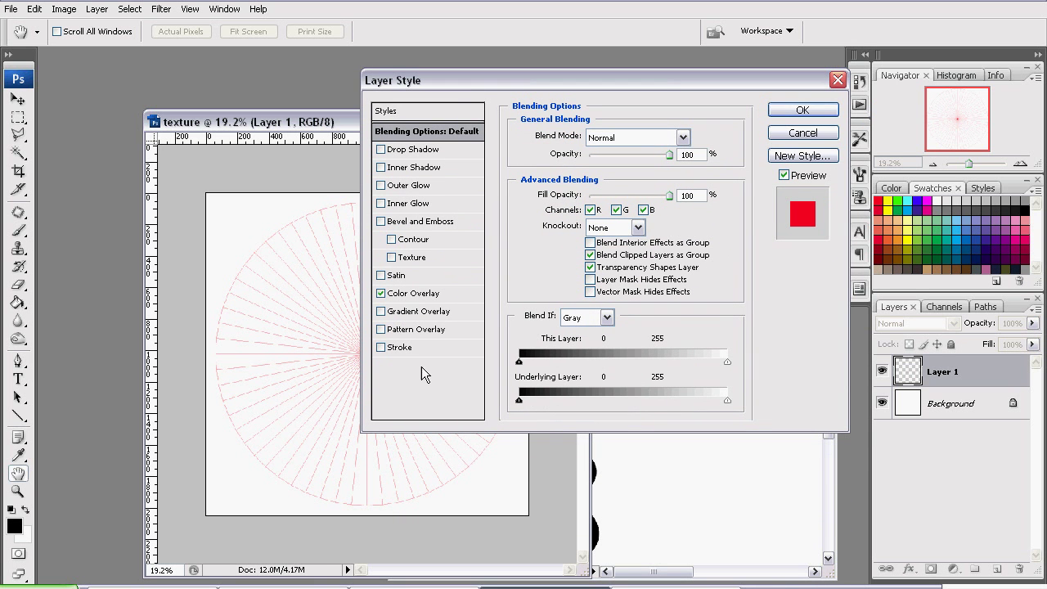
click(380, 347)
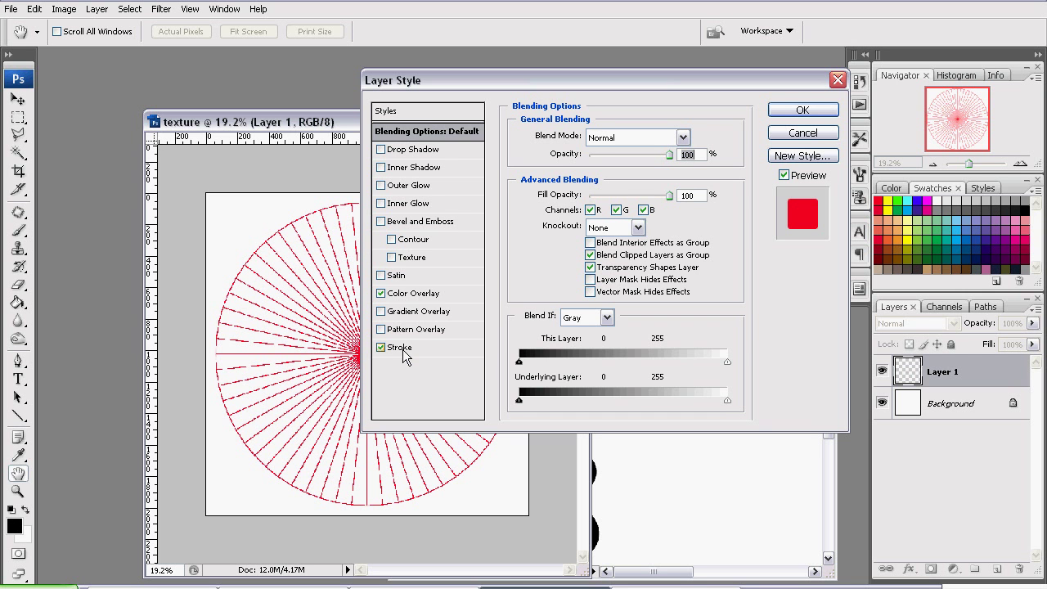
click(414, 293)
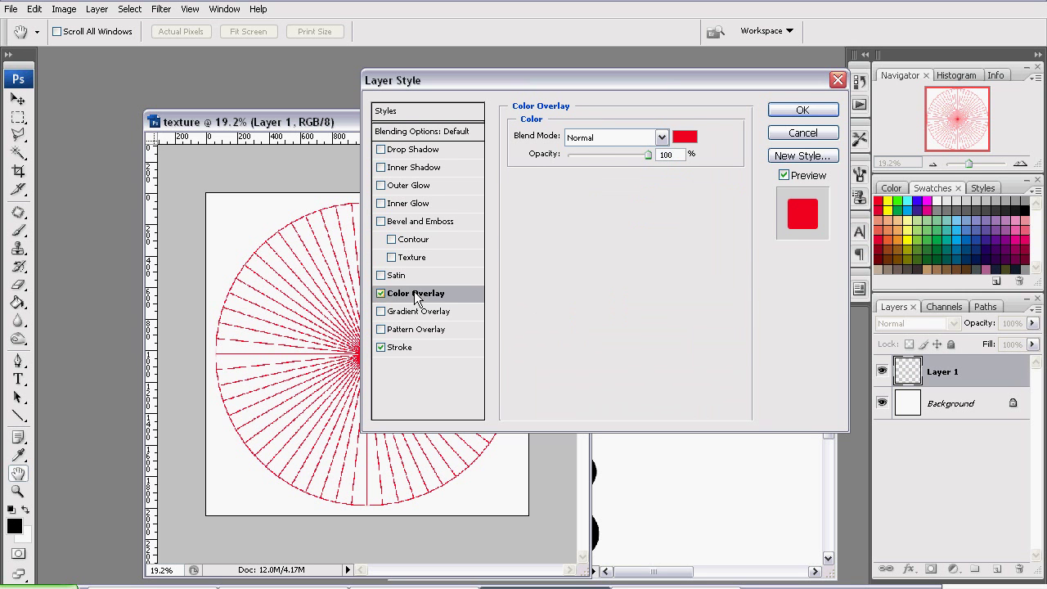
click(684, 139)
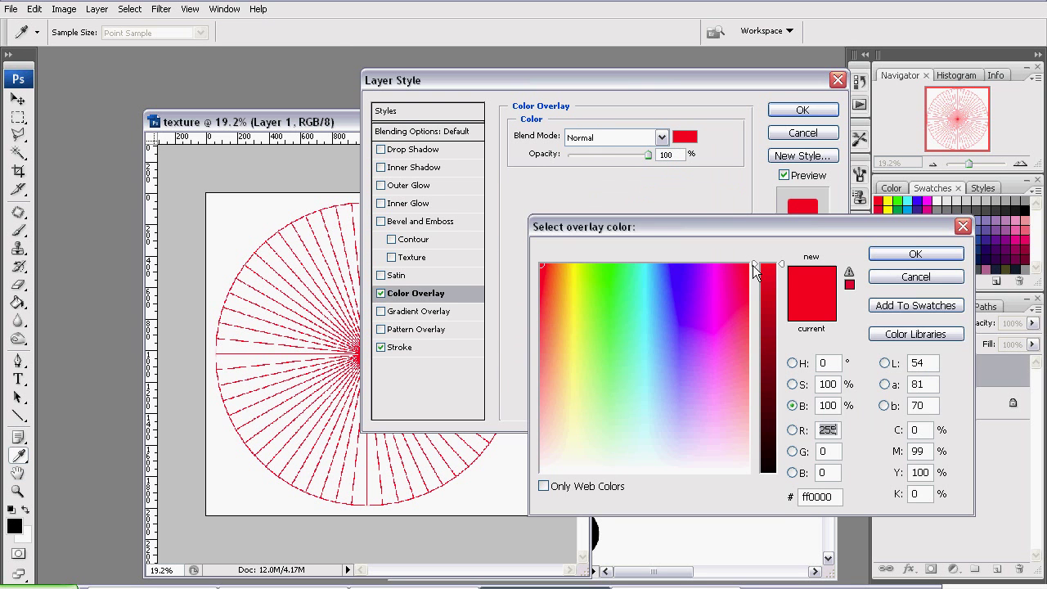
drag(753, 265, 753, 472)
click(896, 259)
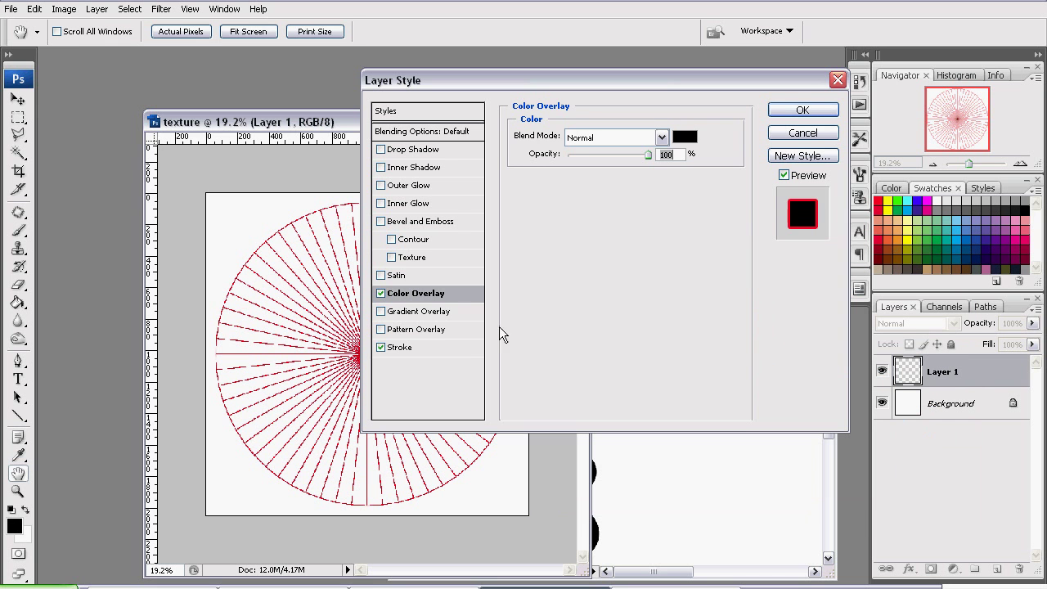
- Set the stroke to 2 px with black colour and apply the style
click(416, 348)
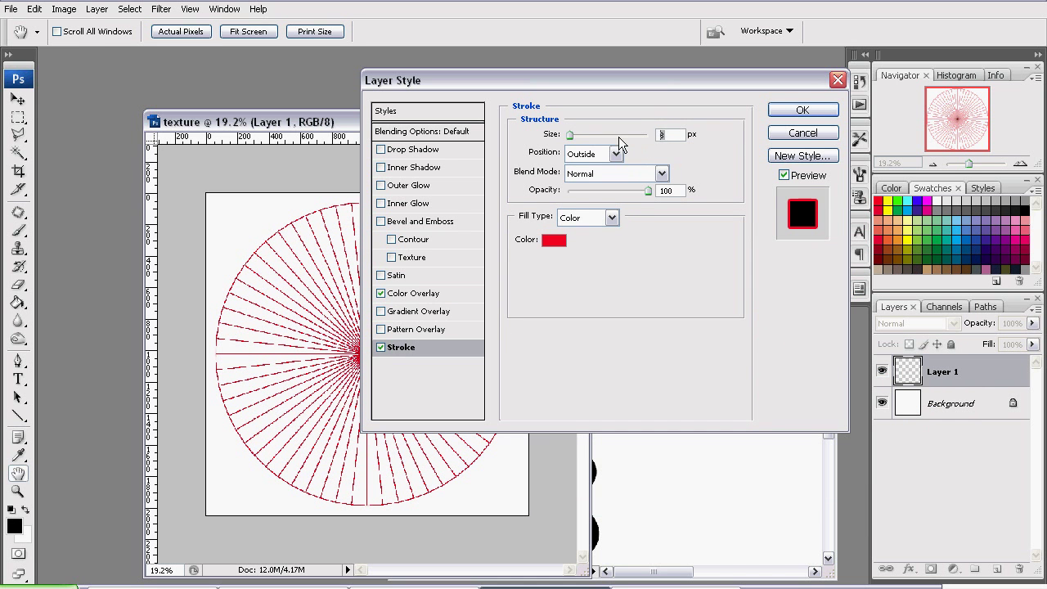
text(2)
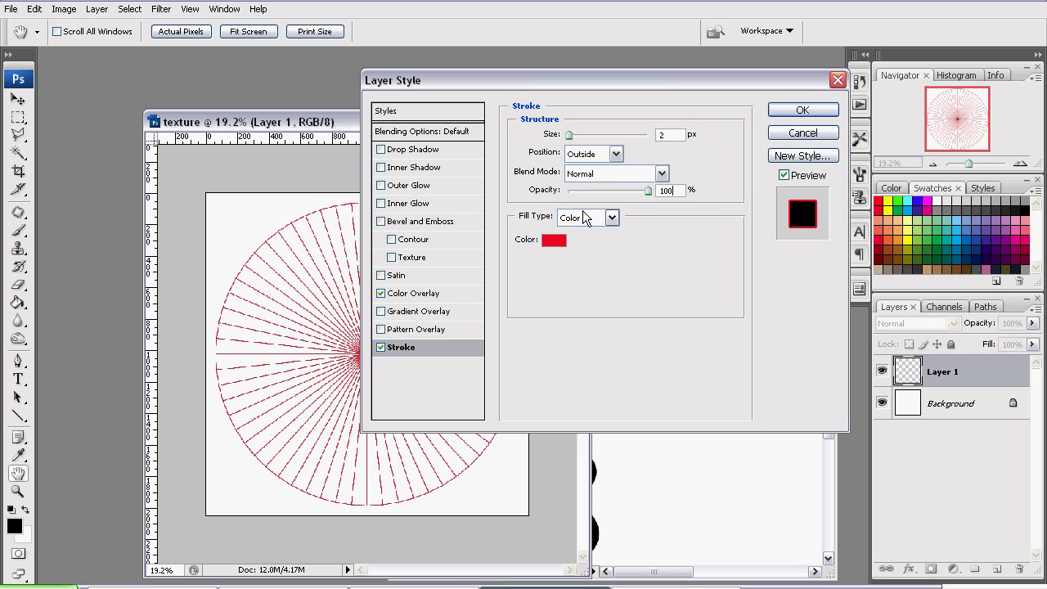
click(555, 241)
drag(752, 263, 790, 500)
click(916, 254)
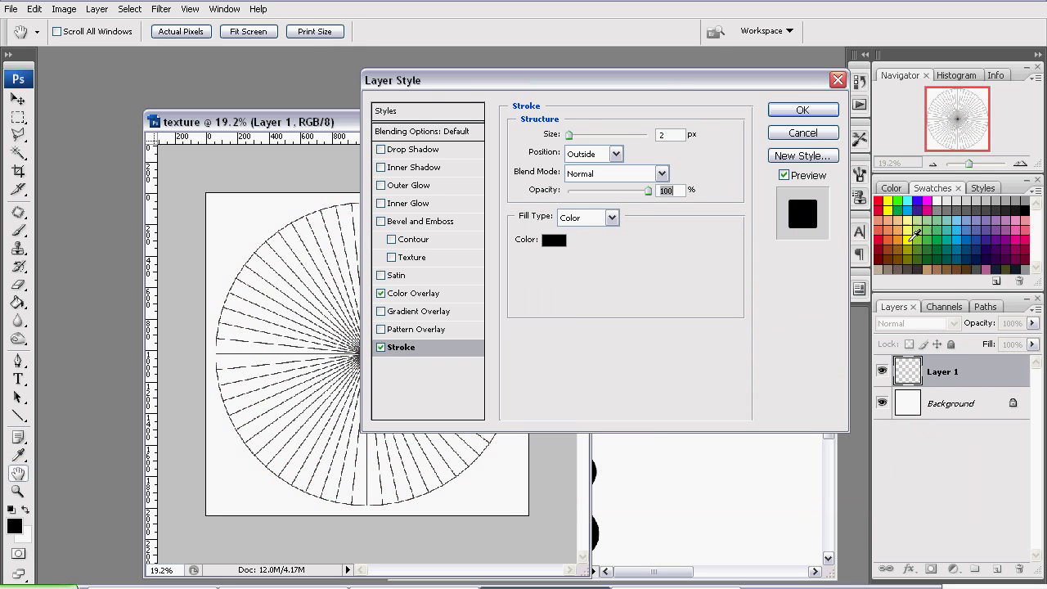
click(801, 111)
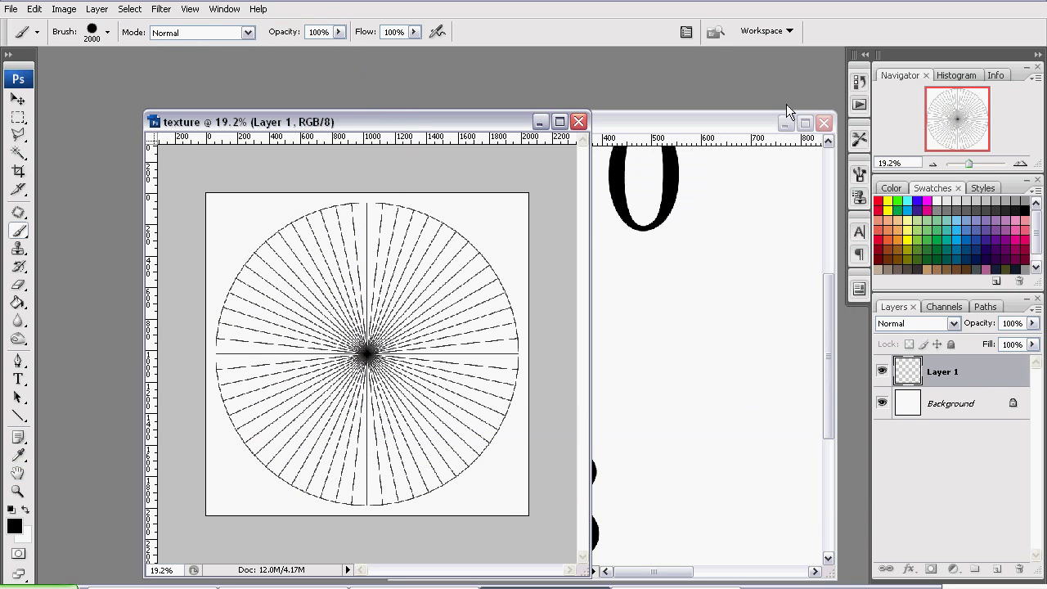
drag(375, 119, 468, 89)
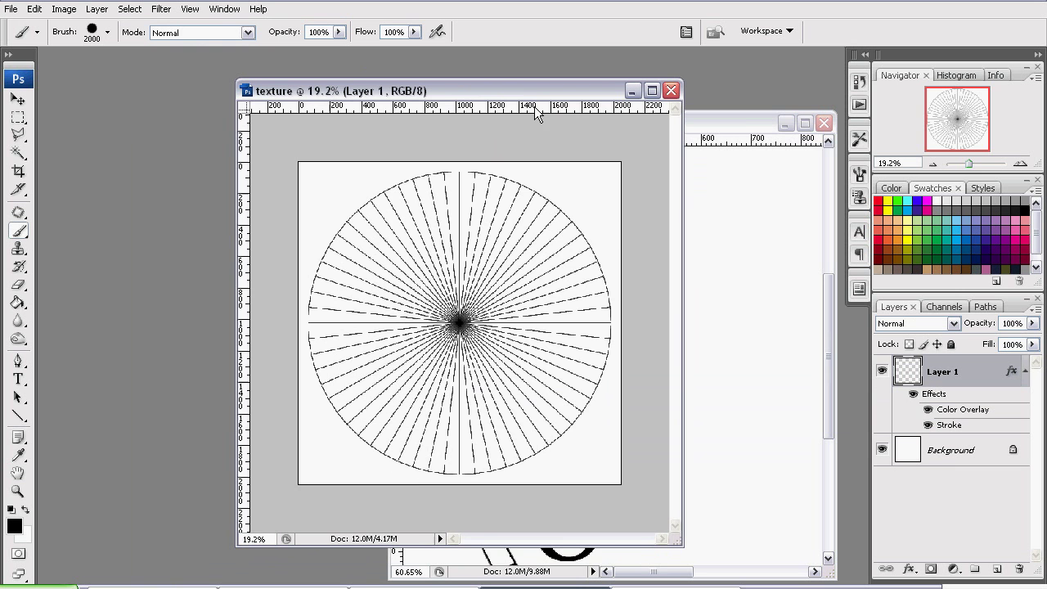
drag(958, 164, 975, 164)
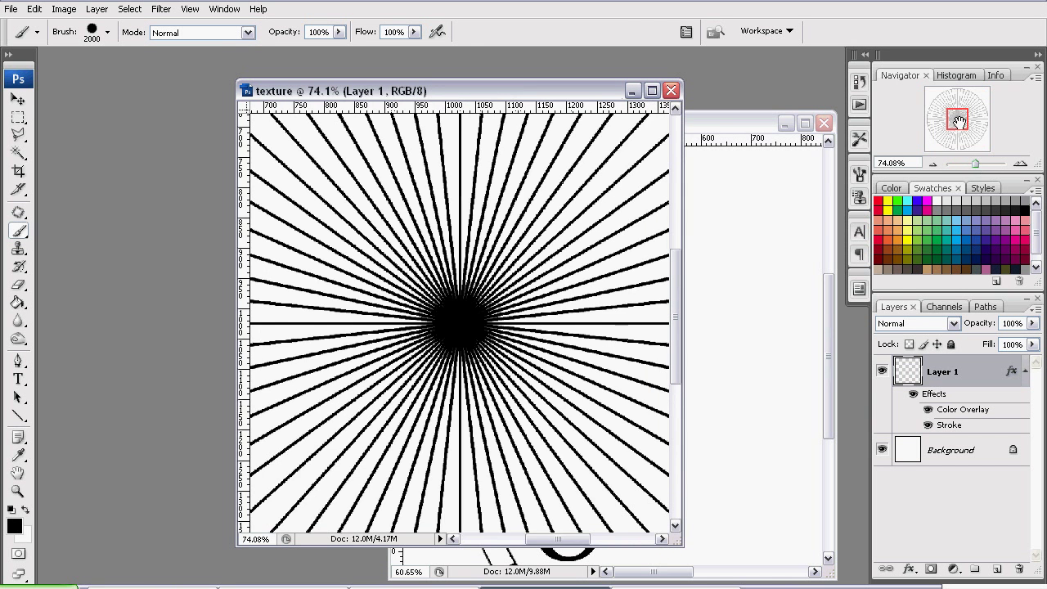
drag(958, 119, 970, 100)
key(ctrl+Tab)
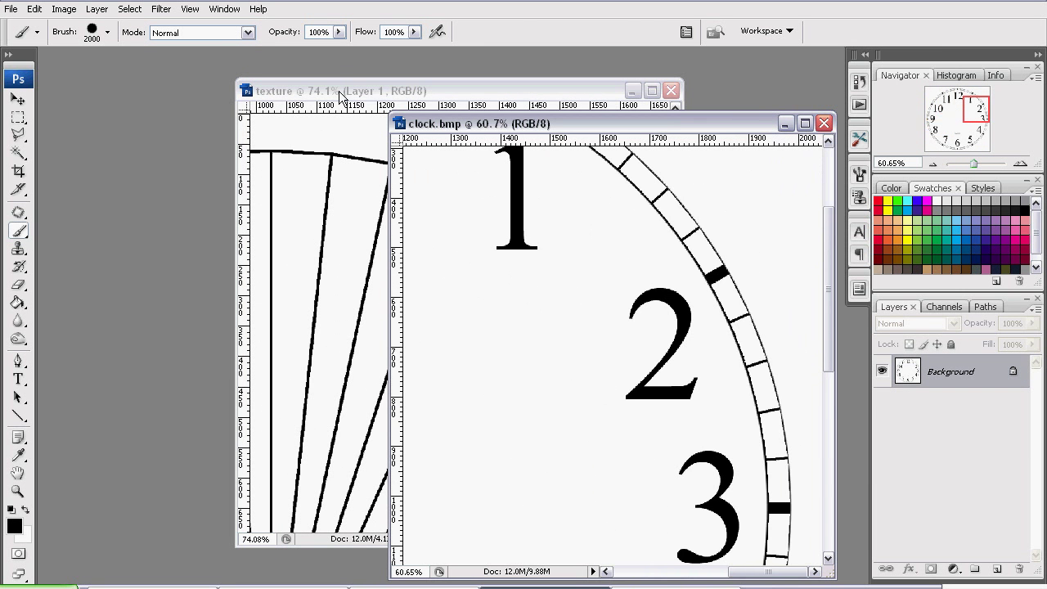
key(ctrl+Tab)
drag(975, 164, 969, 163)
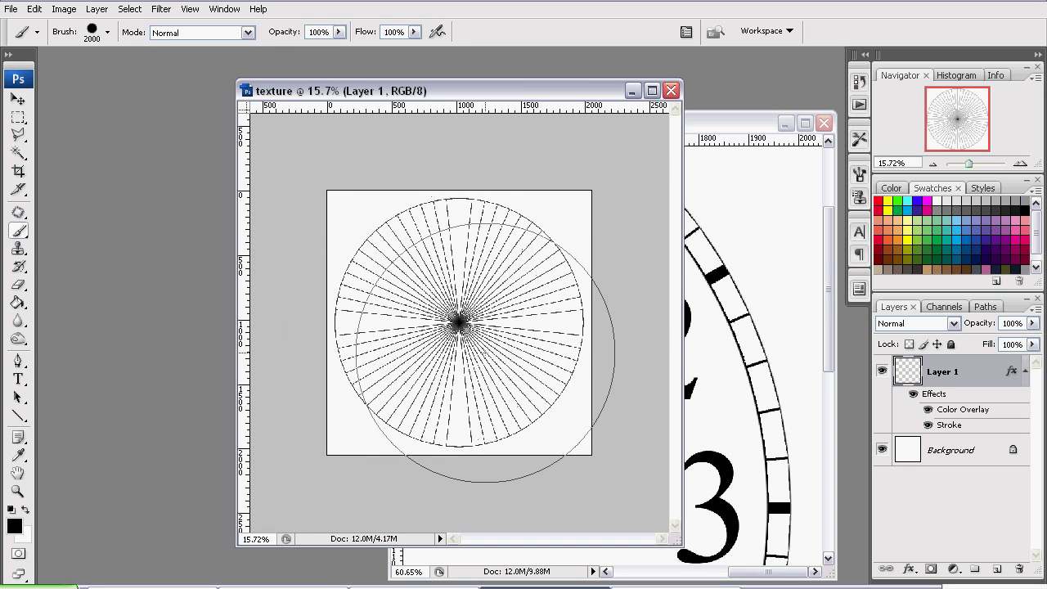
click(106, 34)
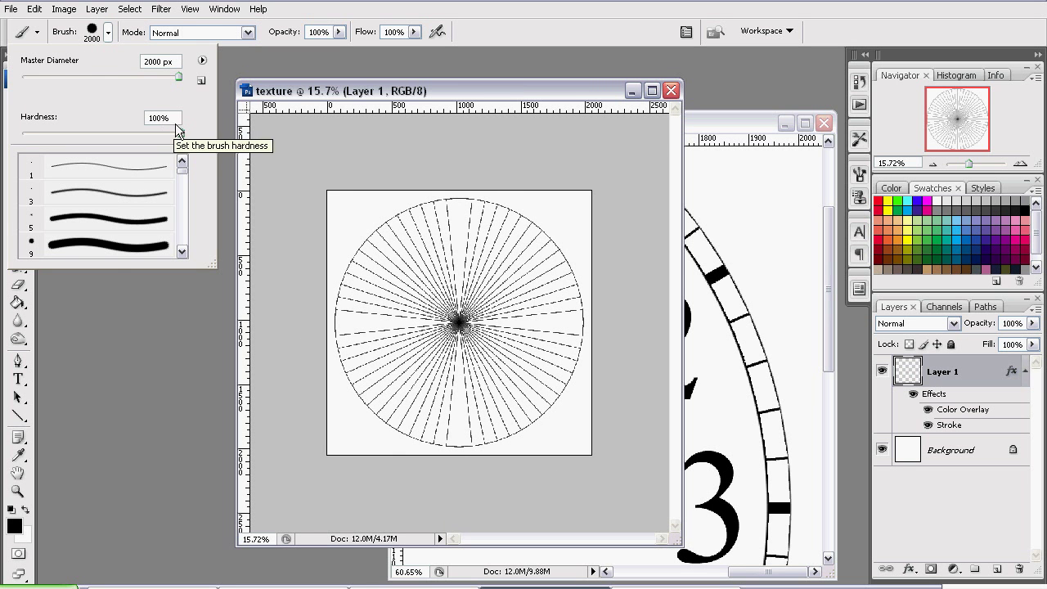
click(107, 33)
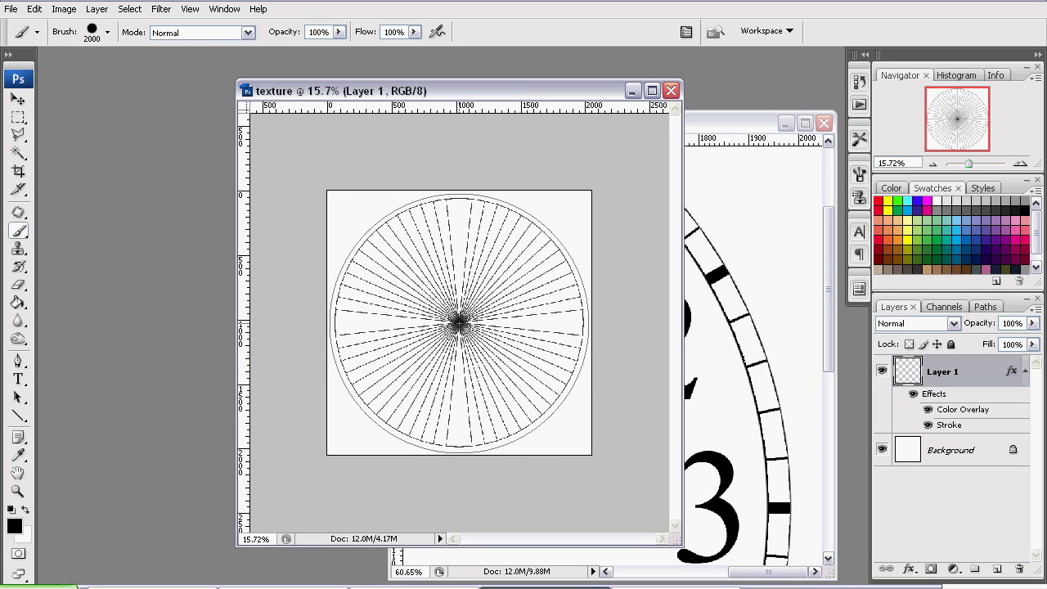
- Add Layer 2 and paint one large black disc at the centre with the 2000 px brush
click(96, 9)
mouse_move(106, 28)
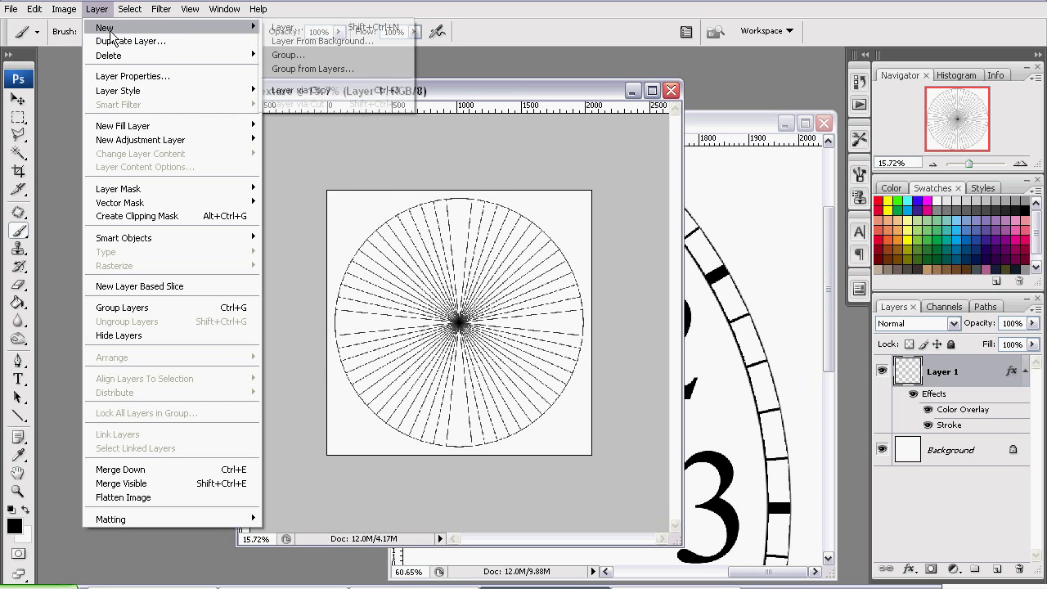
click(360, 30)
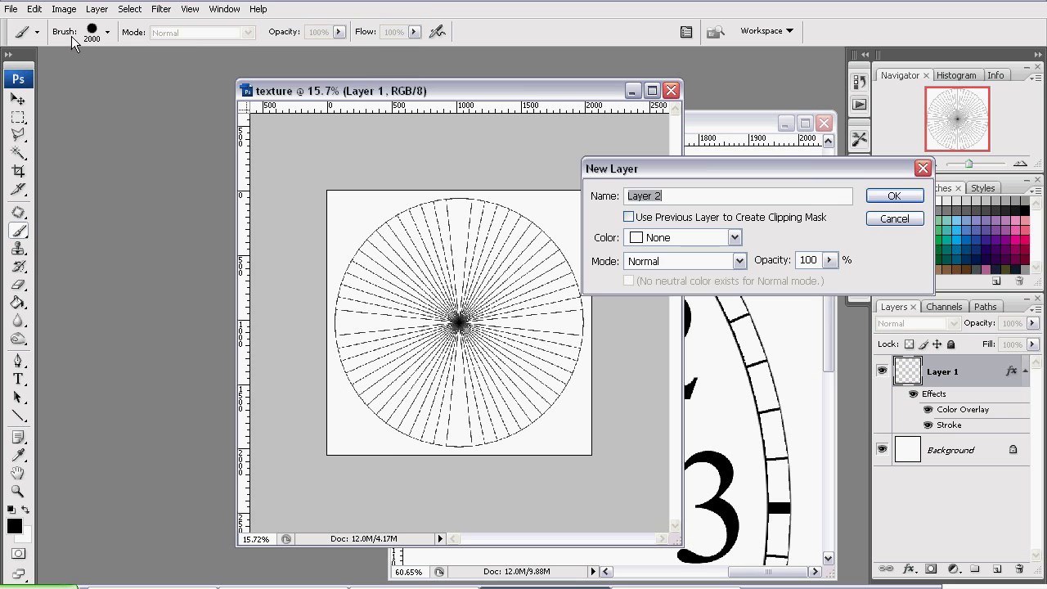
click(888, 197)
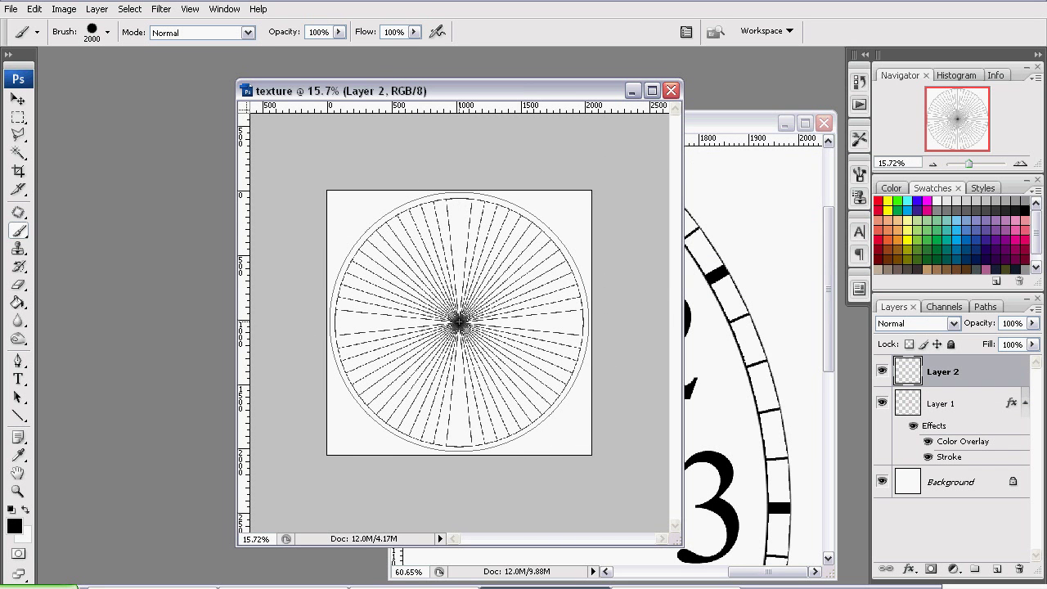
click(459, 323)
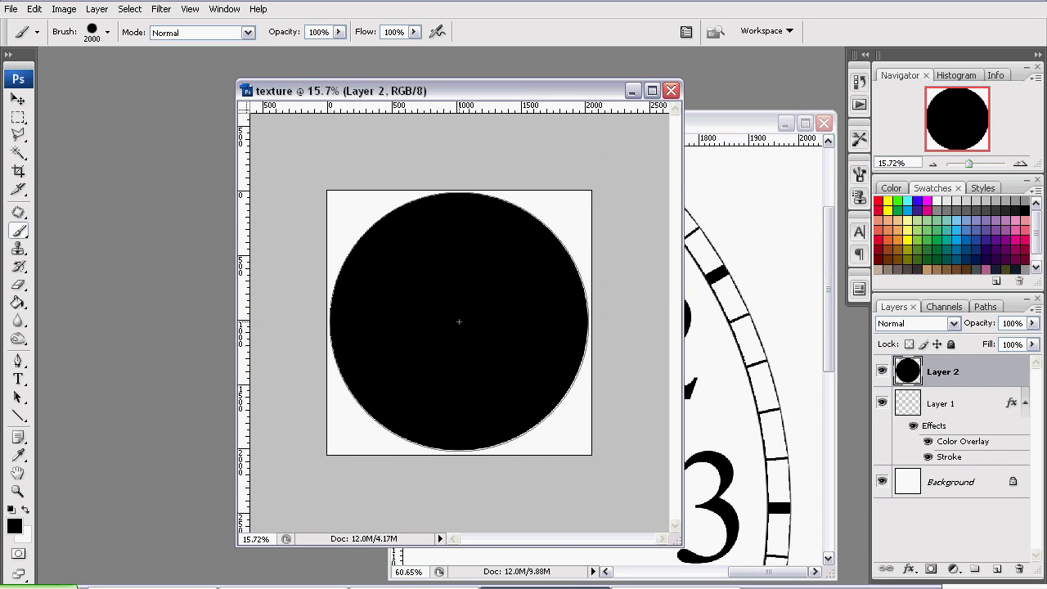
click(15, 102)
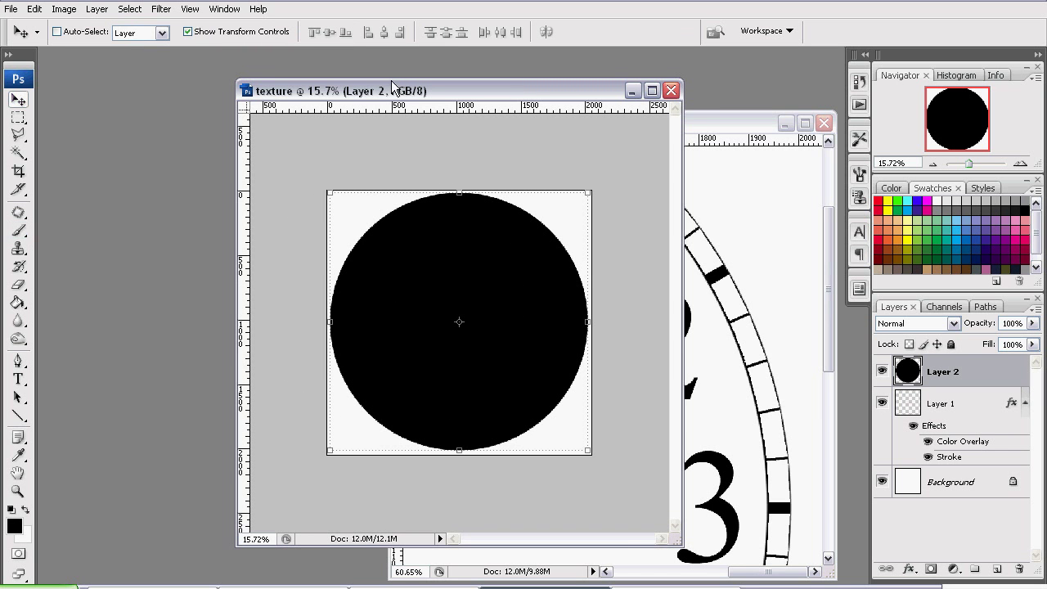
drag(393, 91, 321, 91)
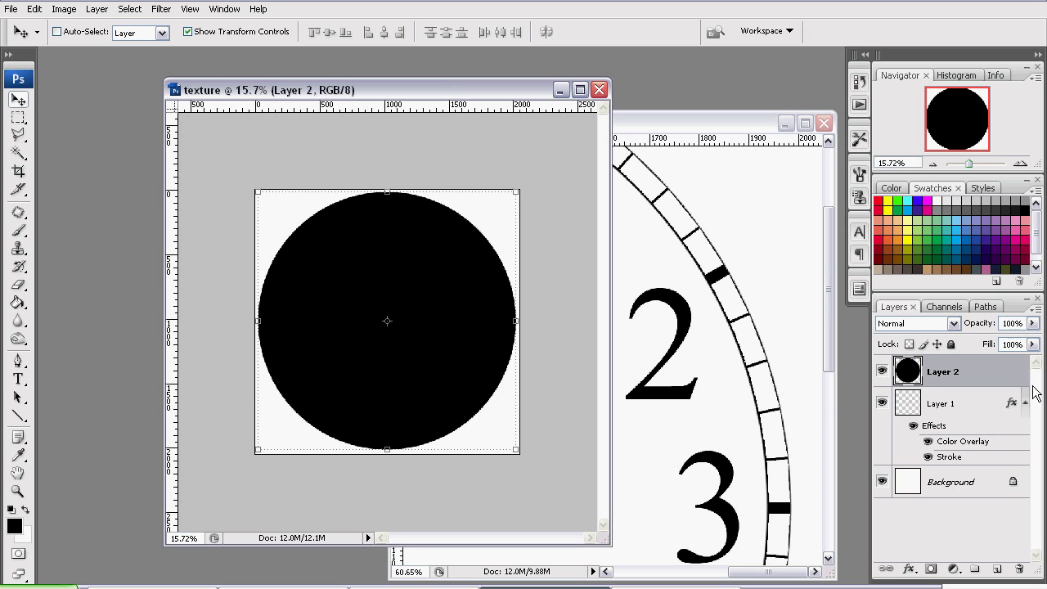
- Free-transform the black disc, pulling top, side and bottom handles out to about 102.4%
click(36, 14)
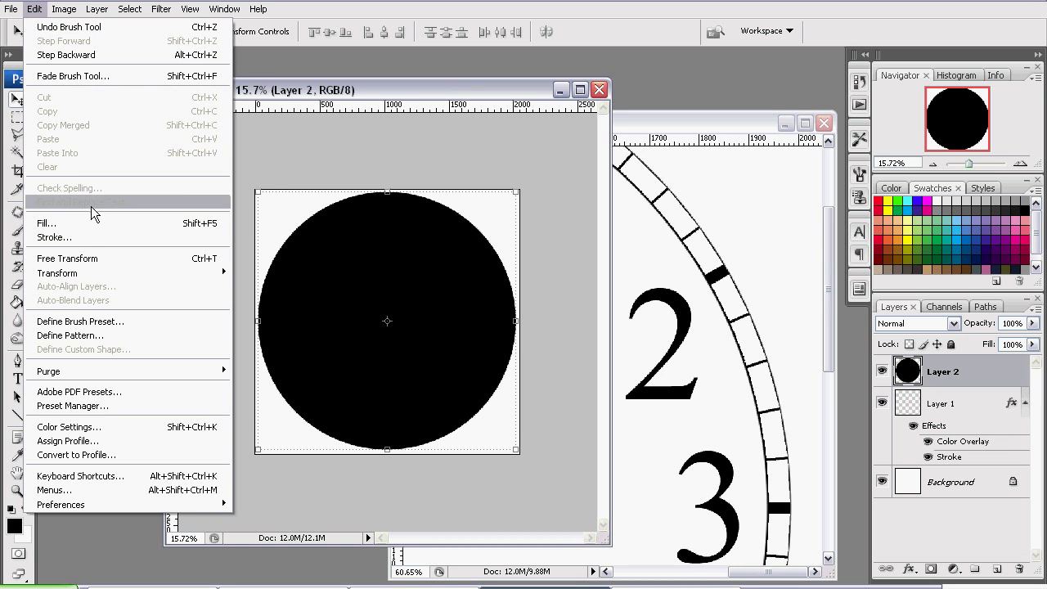
click(87, 260)
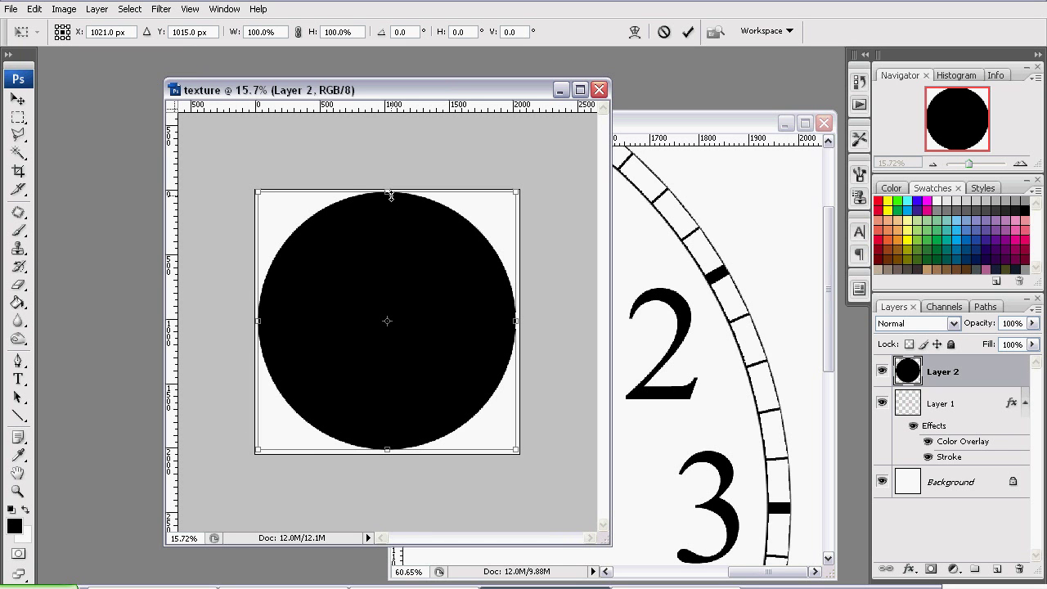
click(972, 165)
drag(971, 166, 969, 166)
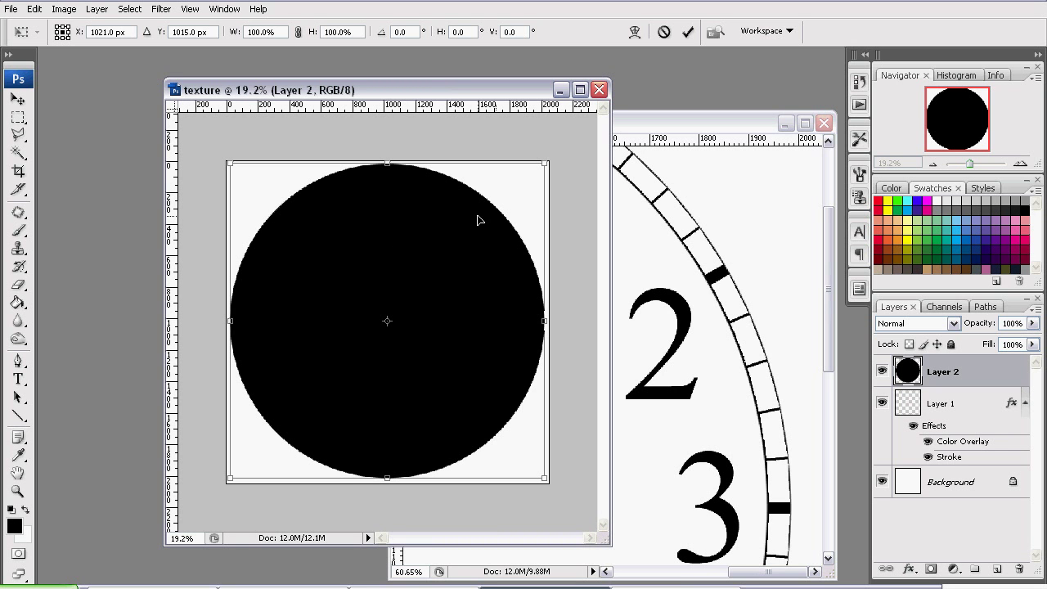
drag(387, 168, 388, 164)
drag(540, 318, 549, 318)
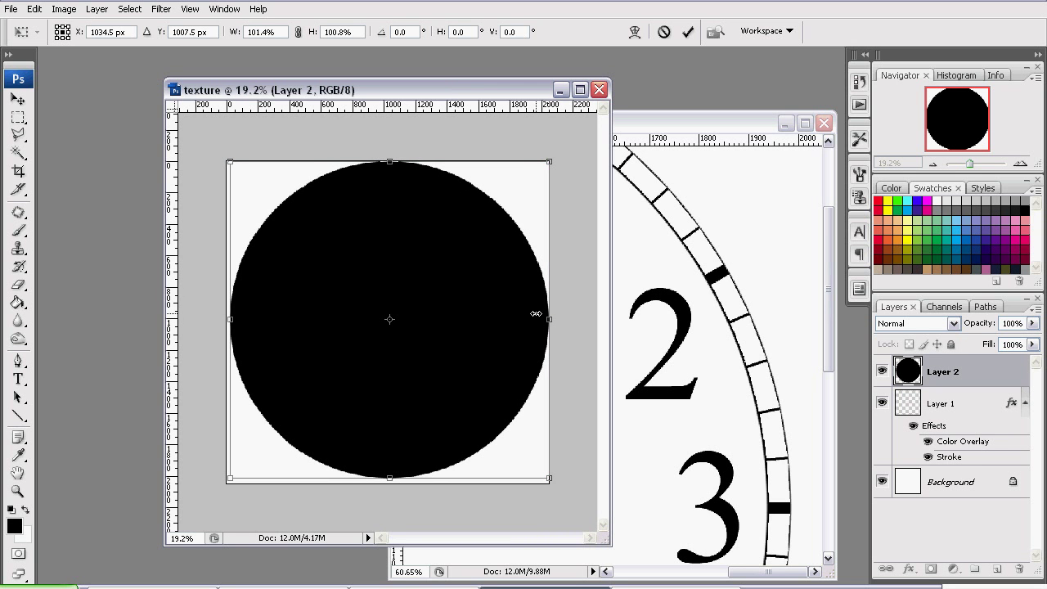
drag(229, 319, 226, 320)
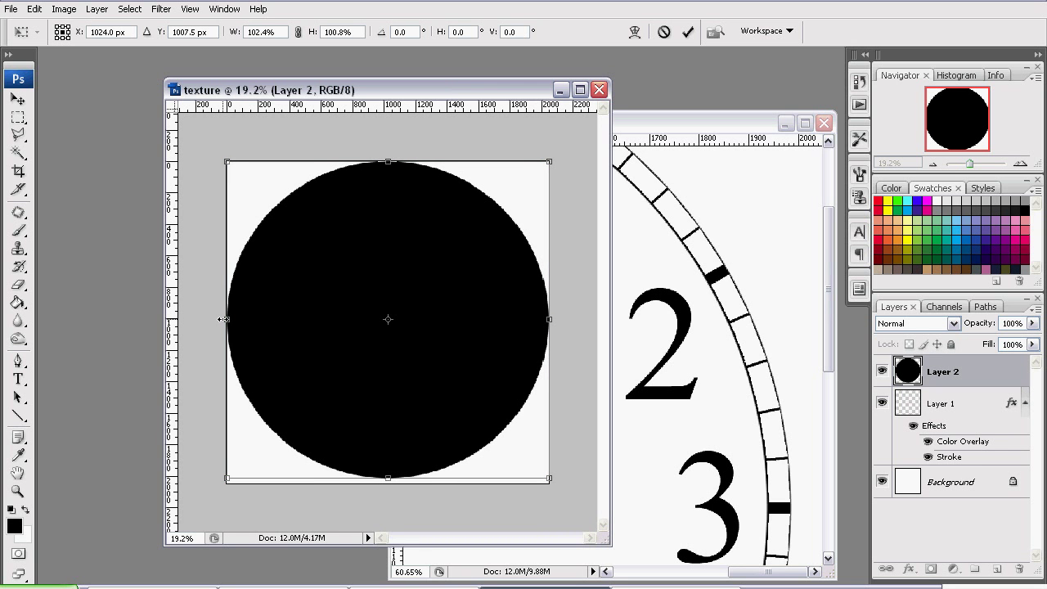
drag(388, 479, 391, 486)
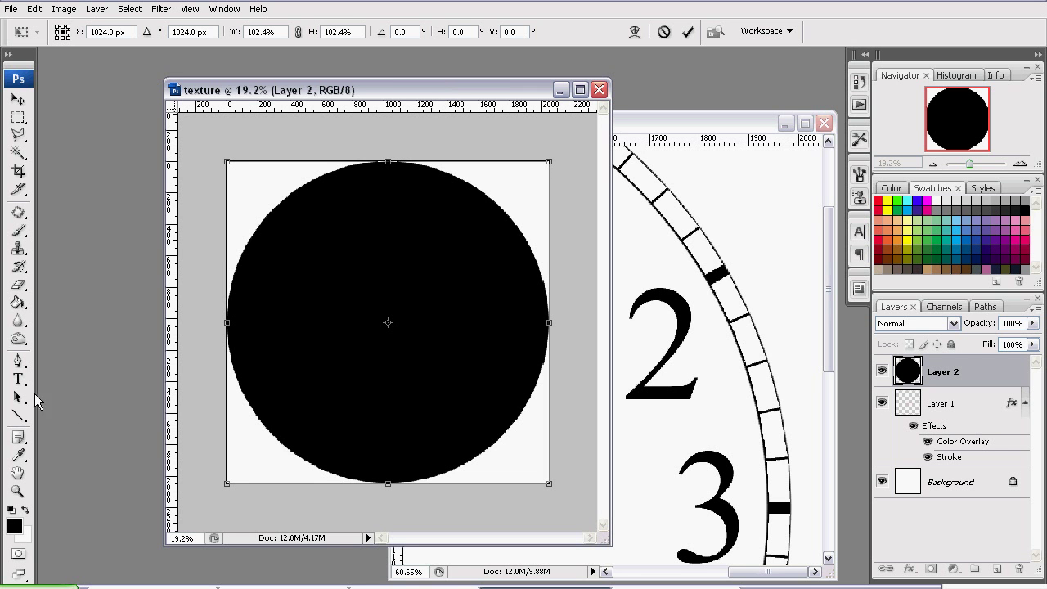
- Commit the enlargement, then scale the black disc proportionally to 89%
click(688, 32)
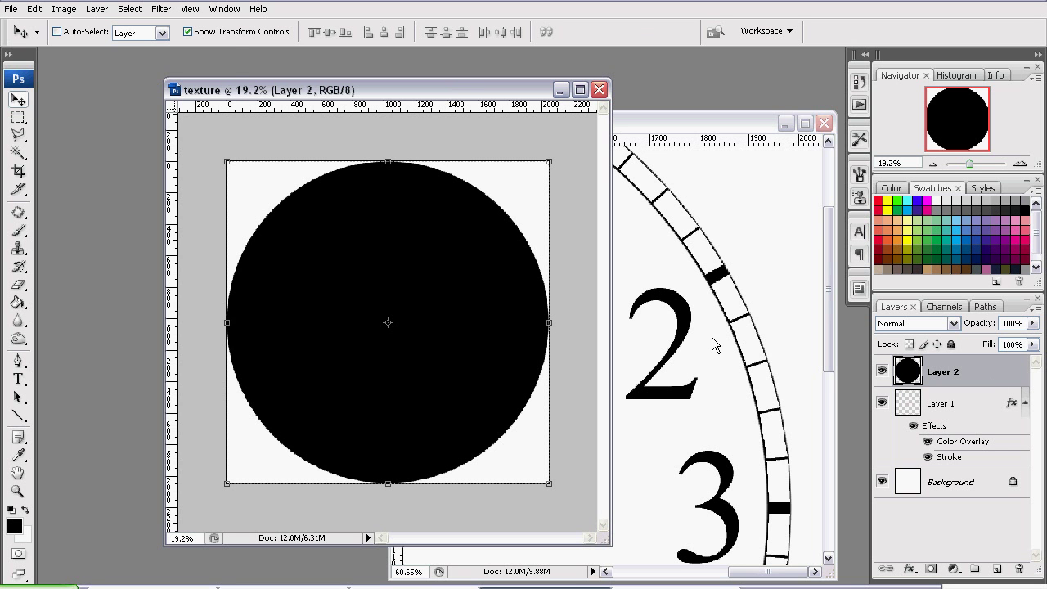
click(35, 9)
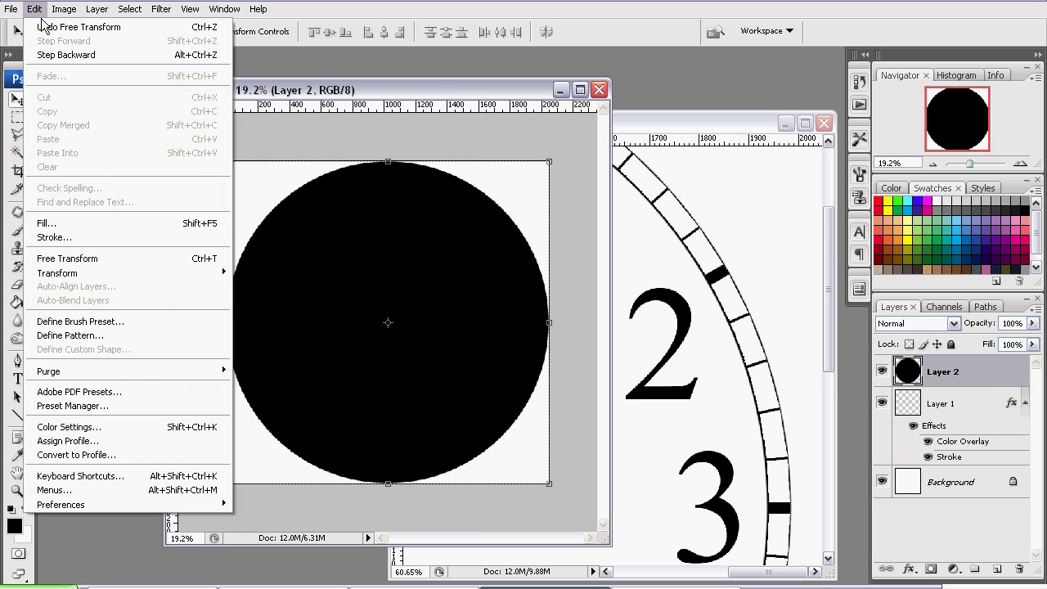
mouse_move(180, 276)
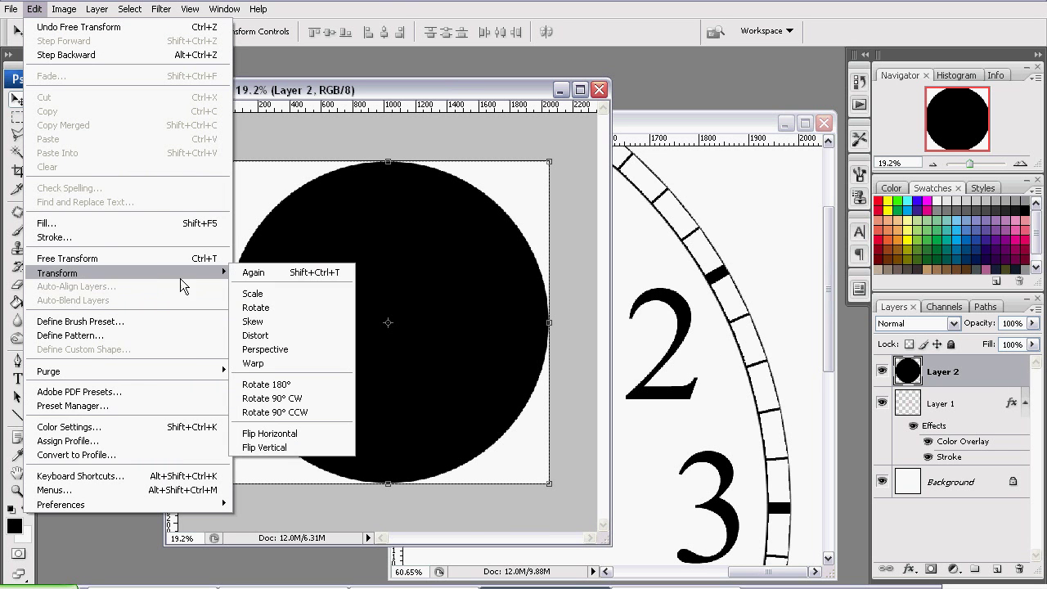
click(276, 292)
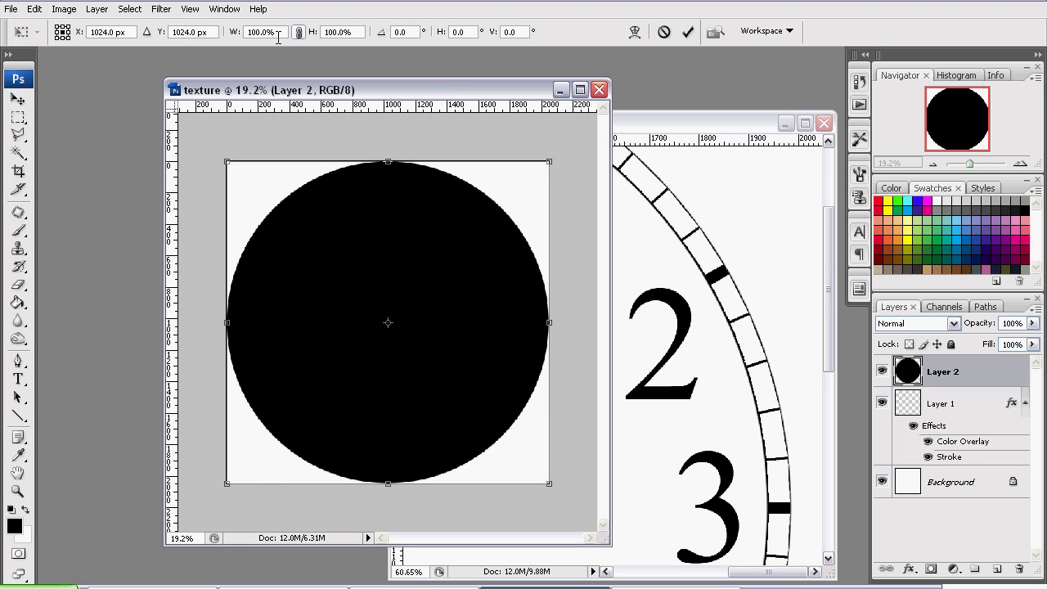
click(278, 34)
text(89)
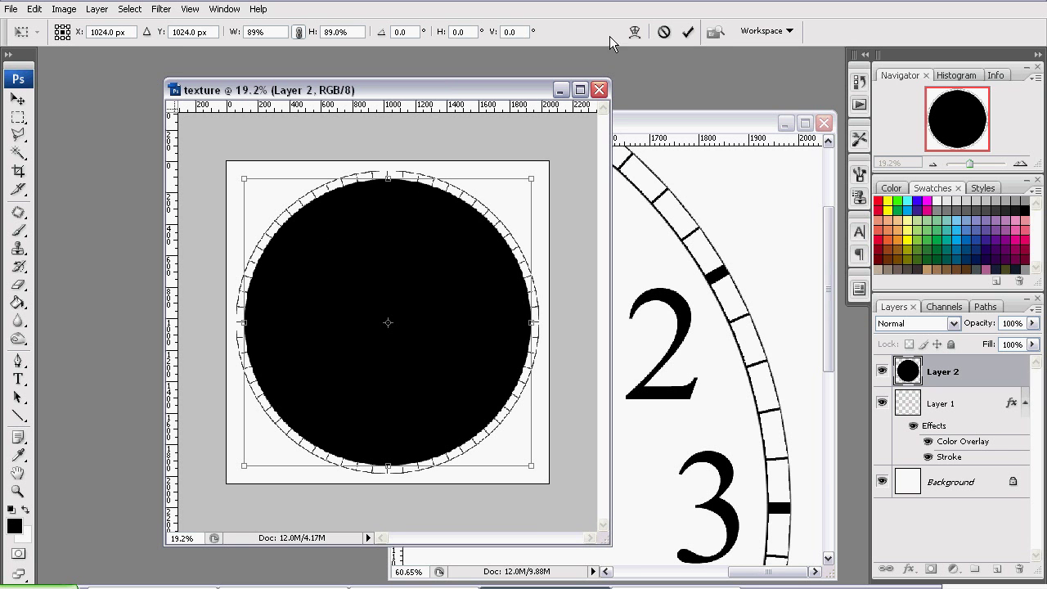
click(690, 33)
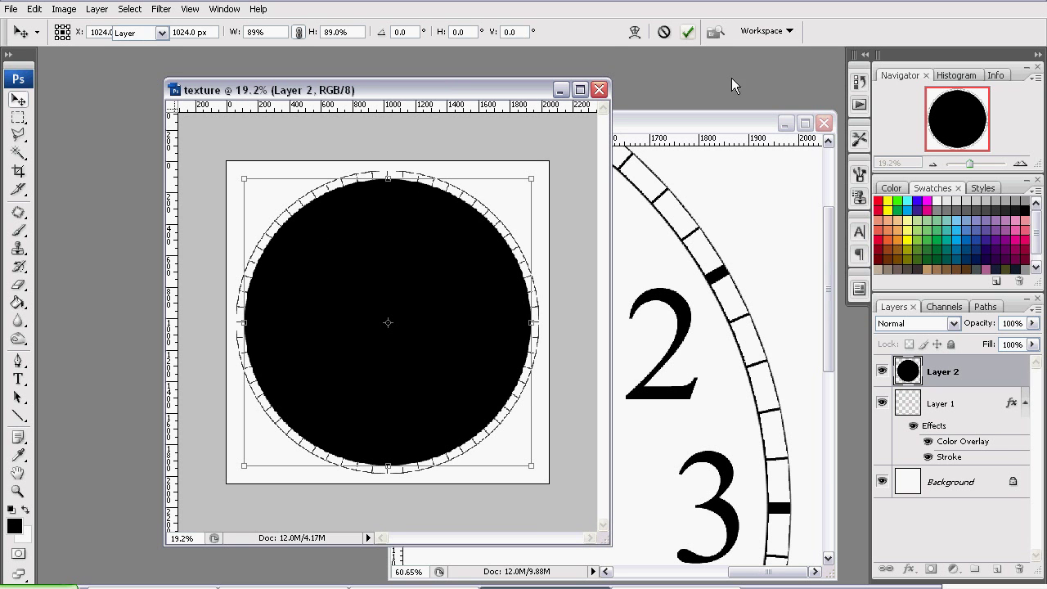
- Enable Color Overlay and Stroke on Layer 2, setting the overlay colour to white
click(972, 164)
drag(962, 123, 992, 77)
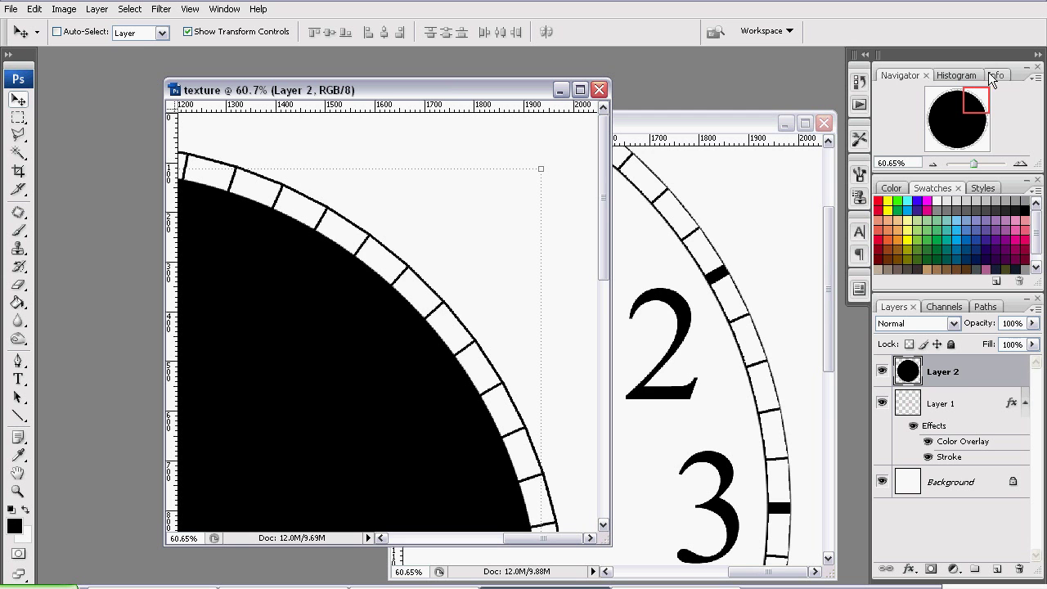
right_click(960, 376)
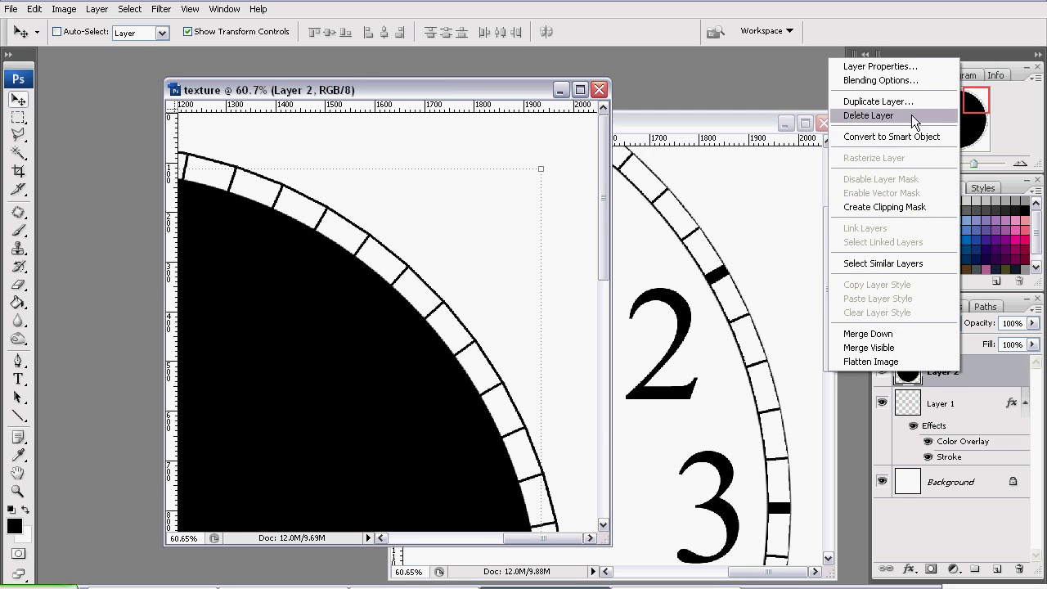
click(901, 82)
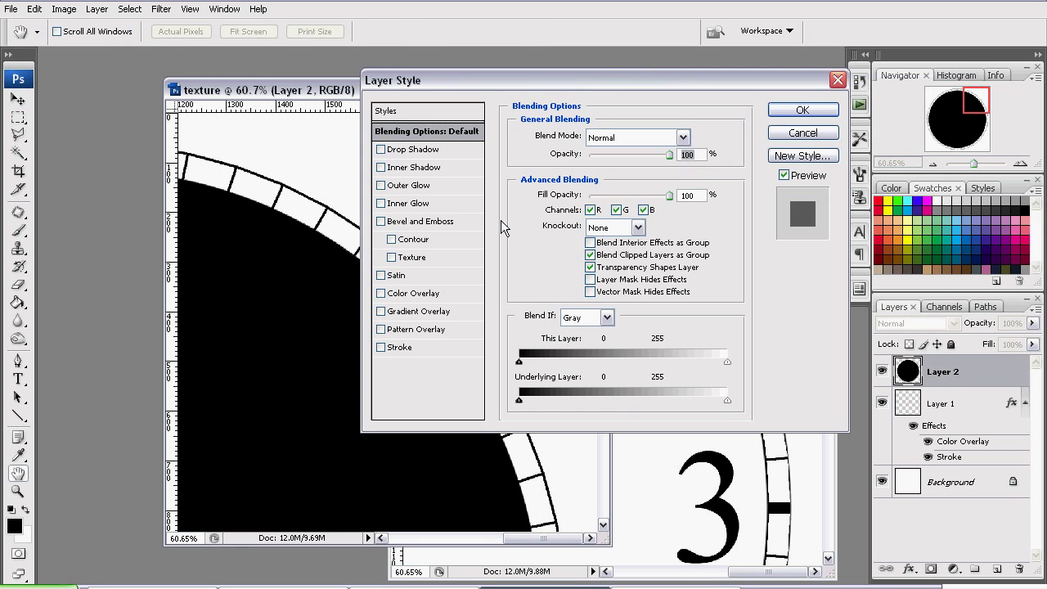
click(396, 295)
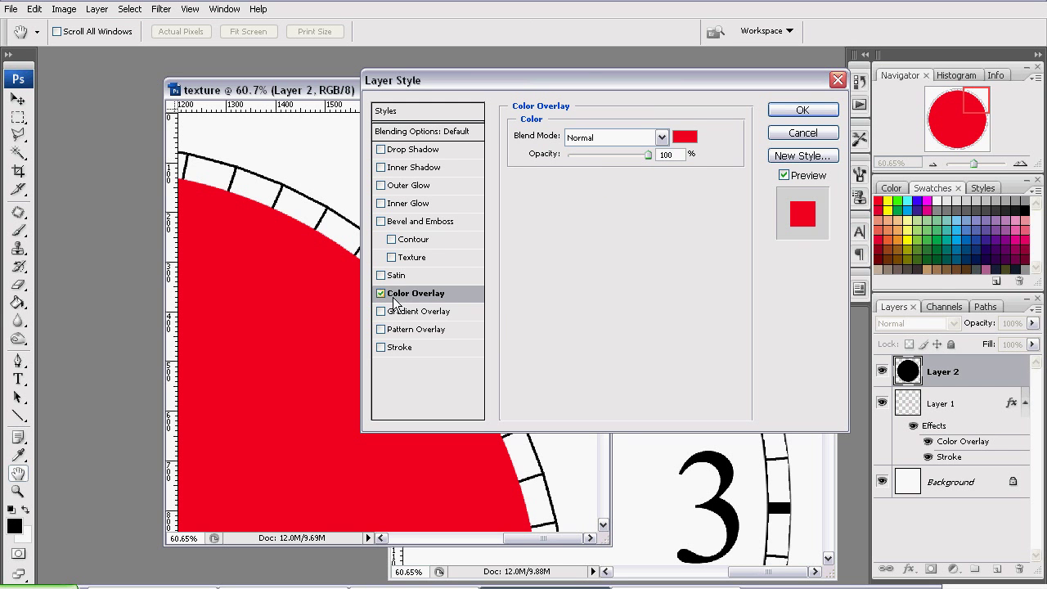
click(390, 349)
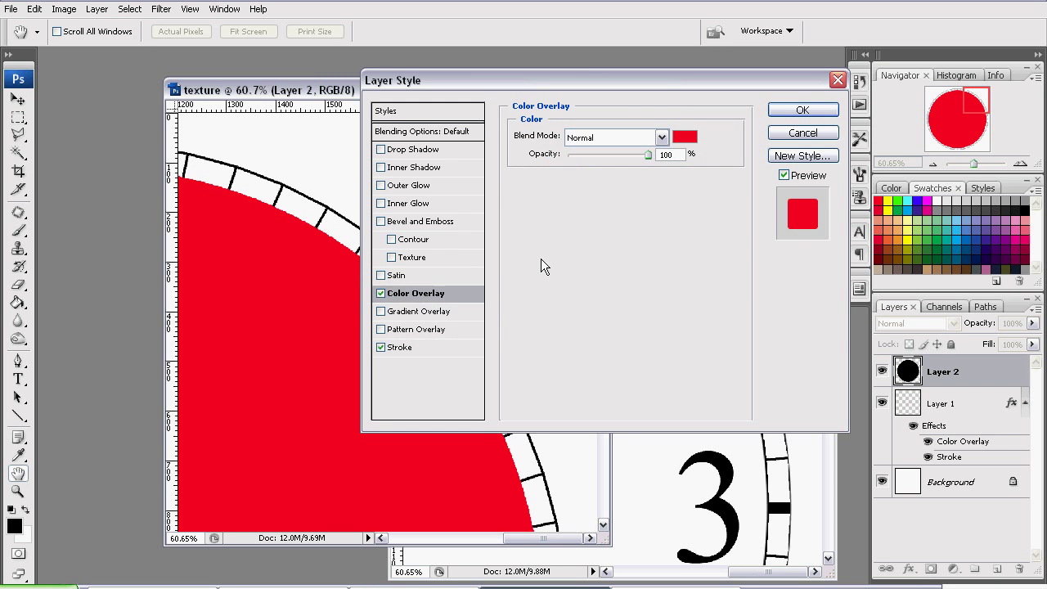
click(686, 138)
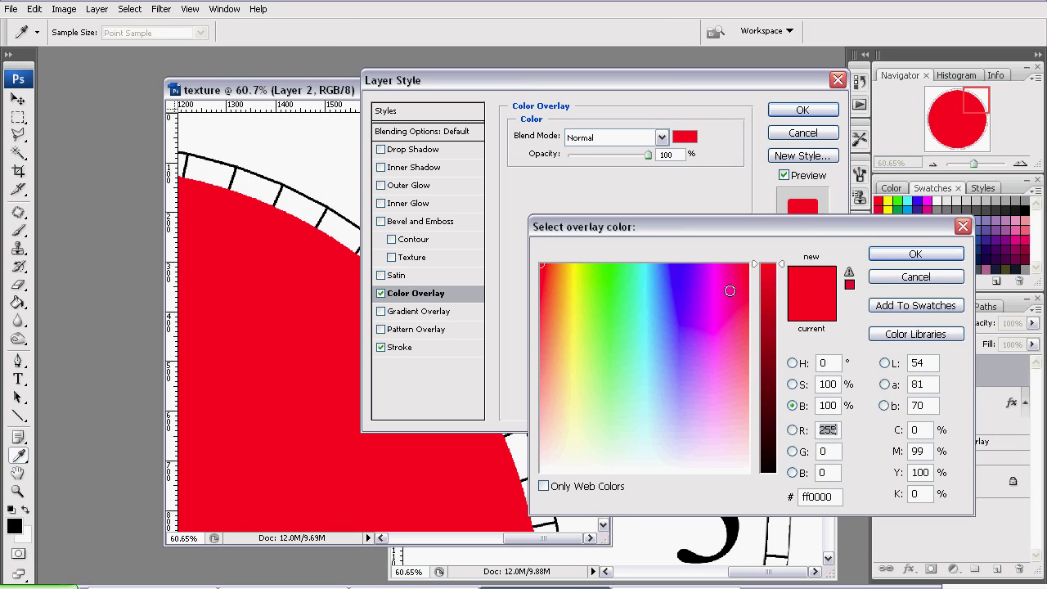
drag(730, 290, 699, 473)
click(915, 254)
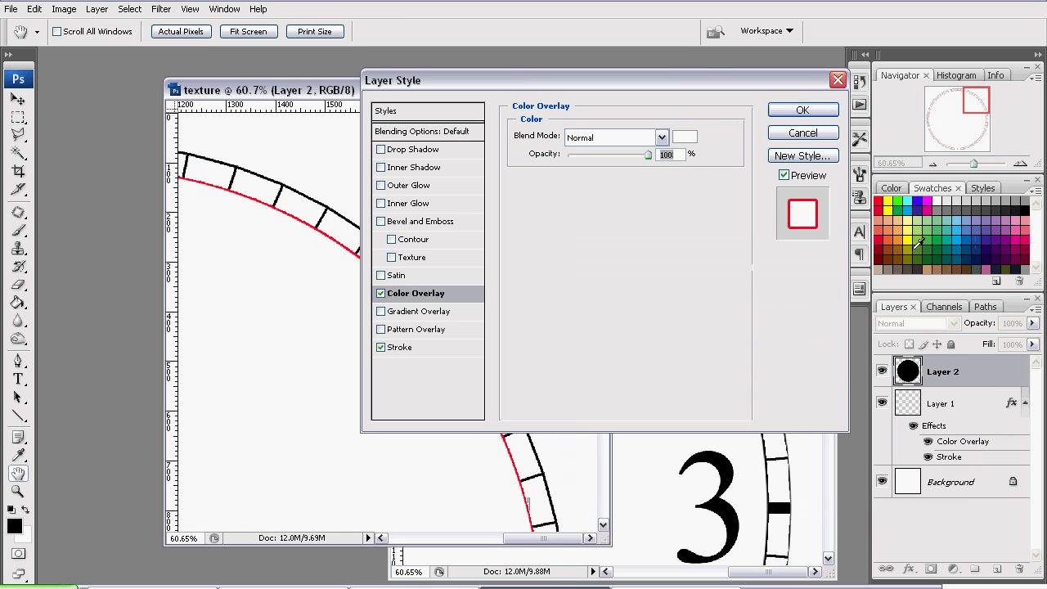
- Set Layer 2's stroke colour to black, apply the style, and check the clock reference
click(401, 347)
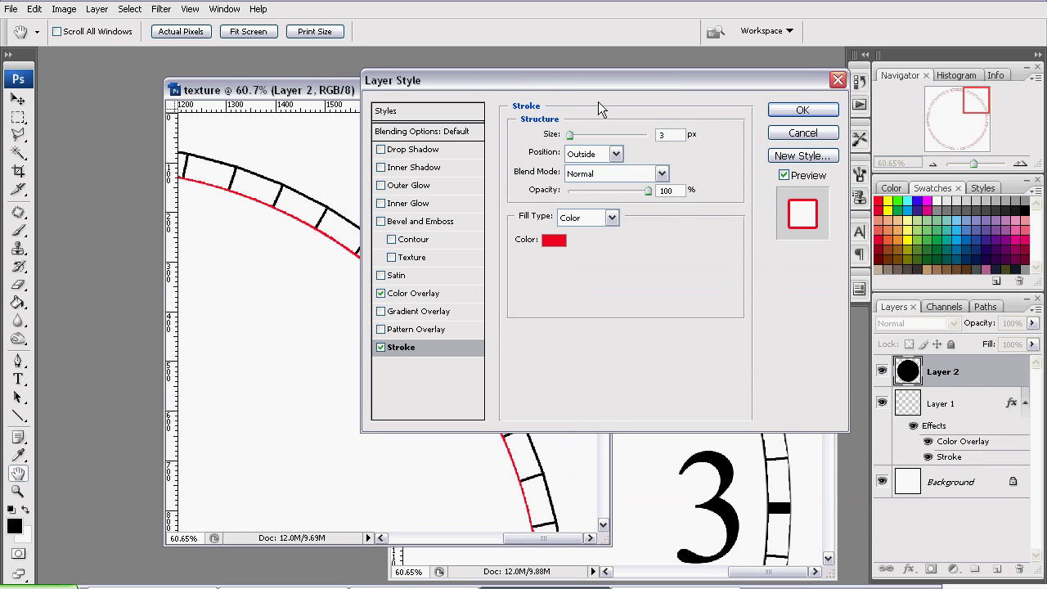
drag(570, 85, 601, 104)
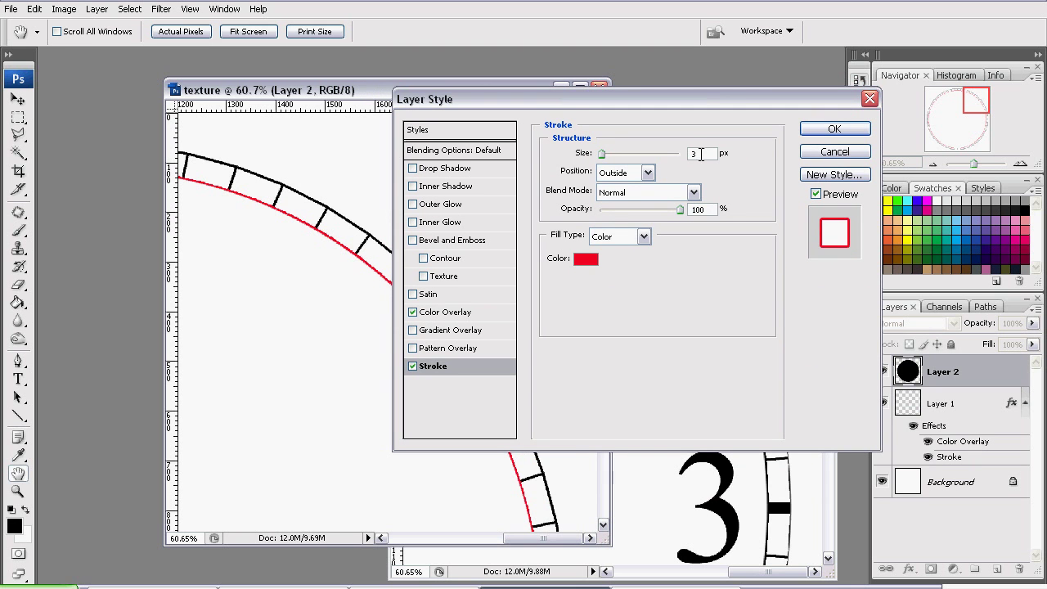
click(587, 260)
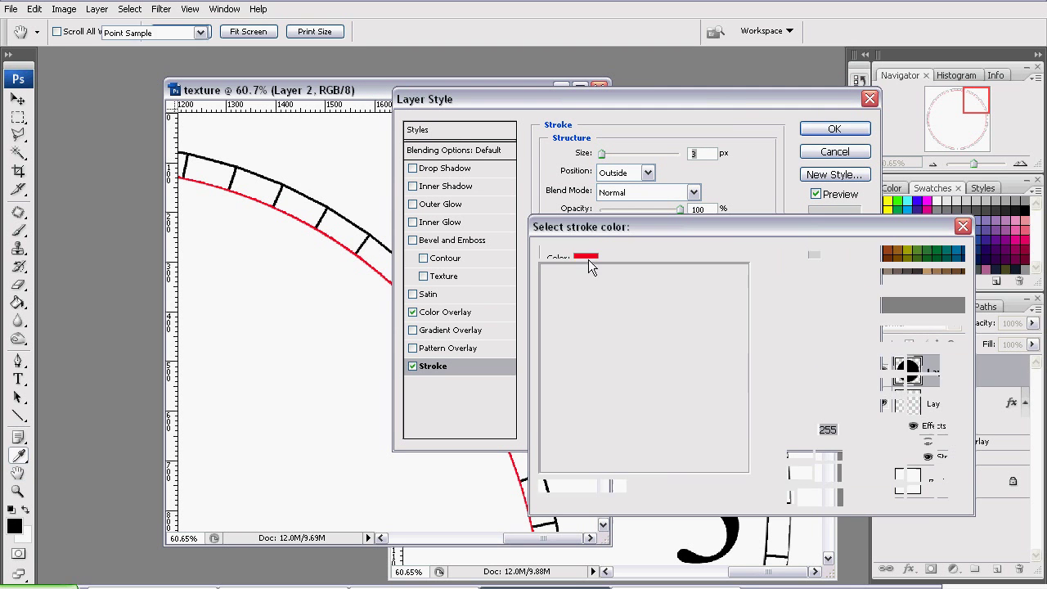
drag(759, 287, 767, 482)
click(938, 256)
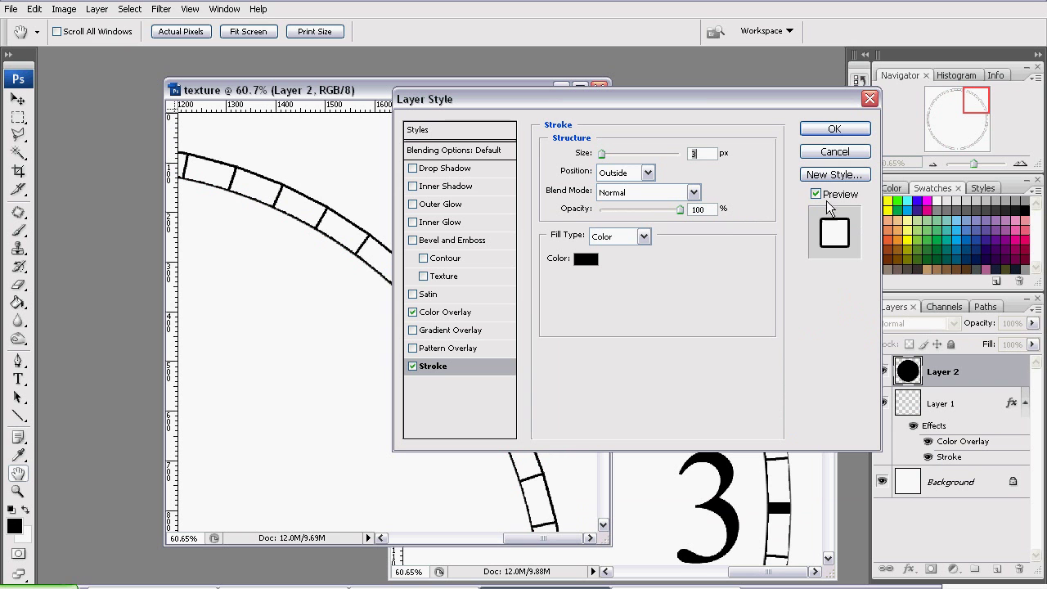
click(829, 131)
key(v)
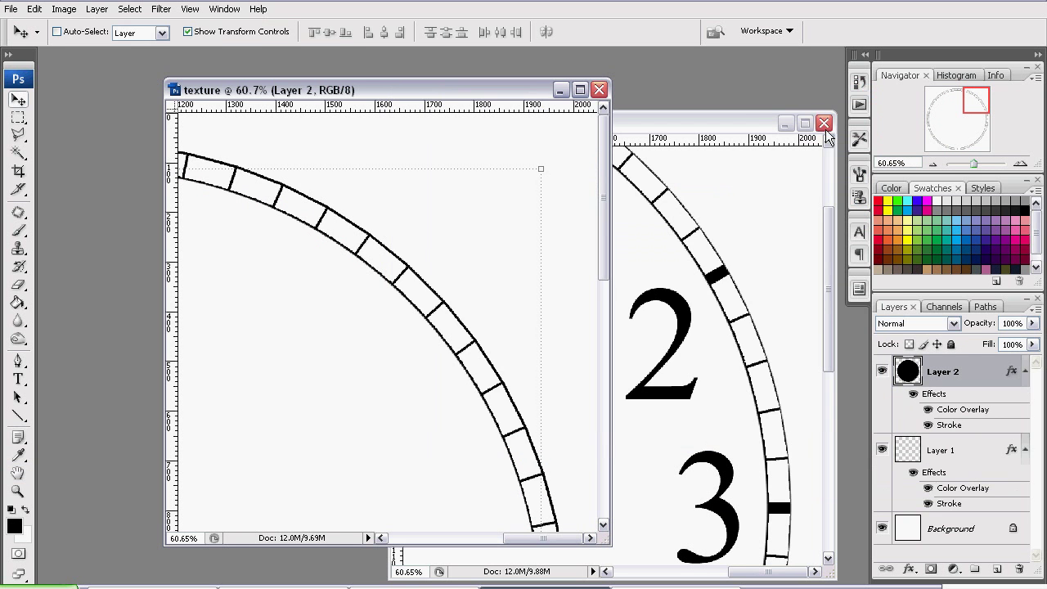
click(742, 121)
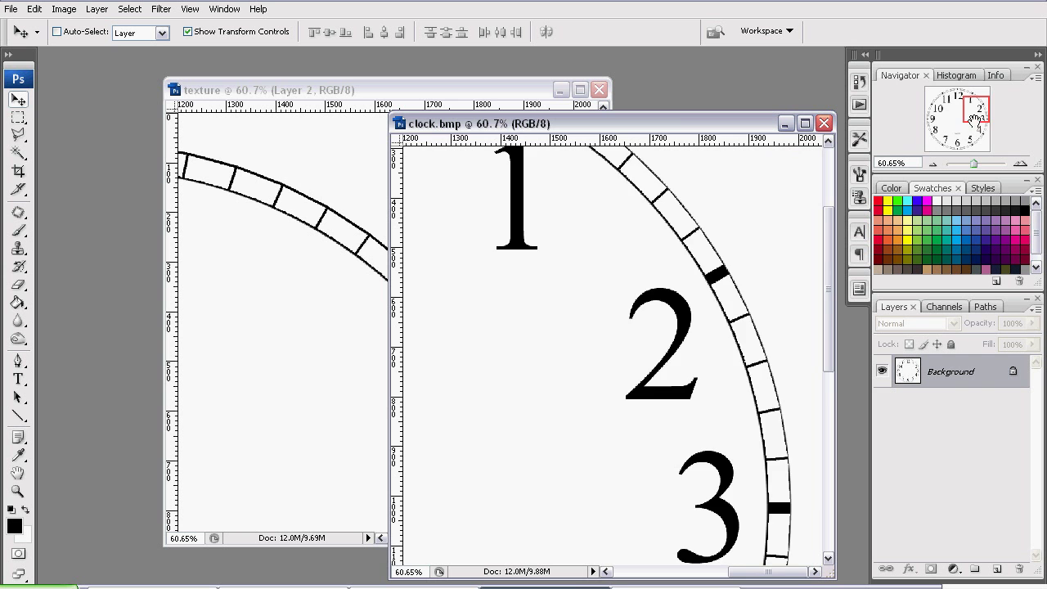
mouse_move(978, 110)
mouse_down()
mouse_move(949, 101)
mouse_move(979, 102)
mouse_up()
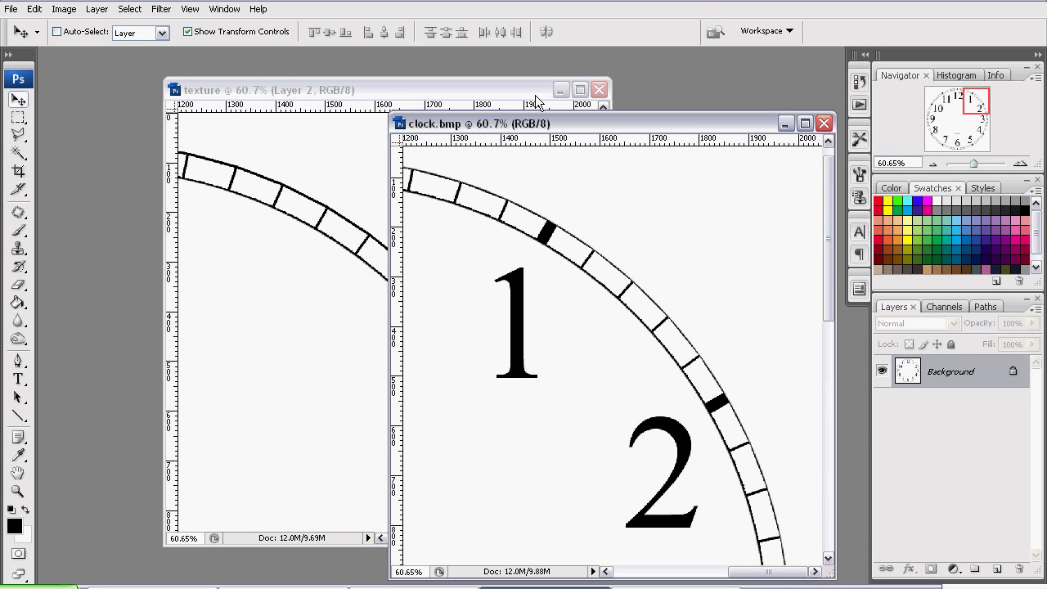
click(481, 88)
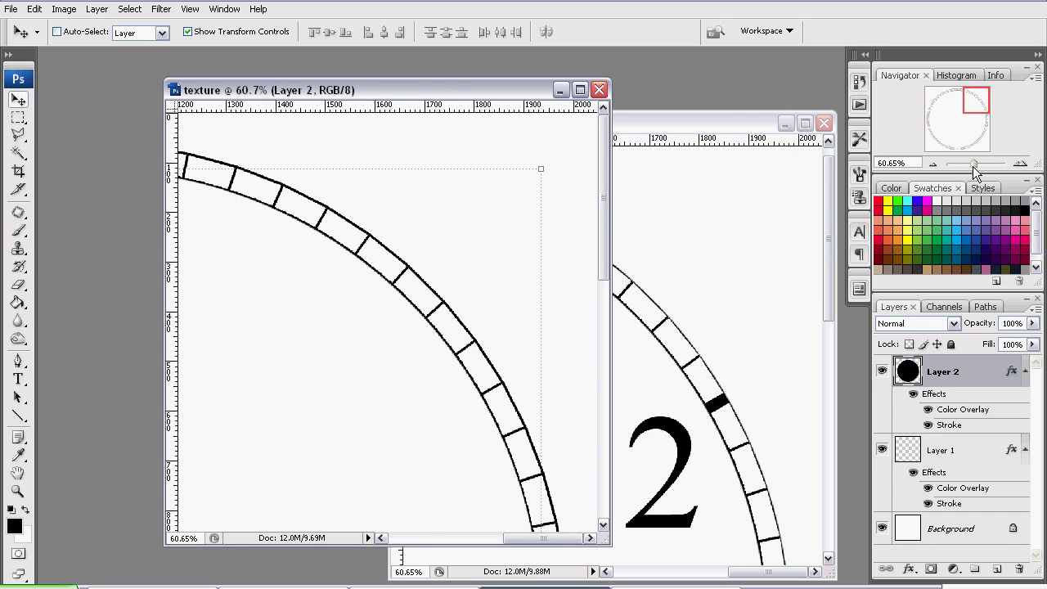
- Open fileb.png, move its window aside and zoom into its red lines
drag(973, 166, 971, 165)
click(12, 9)
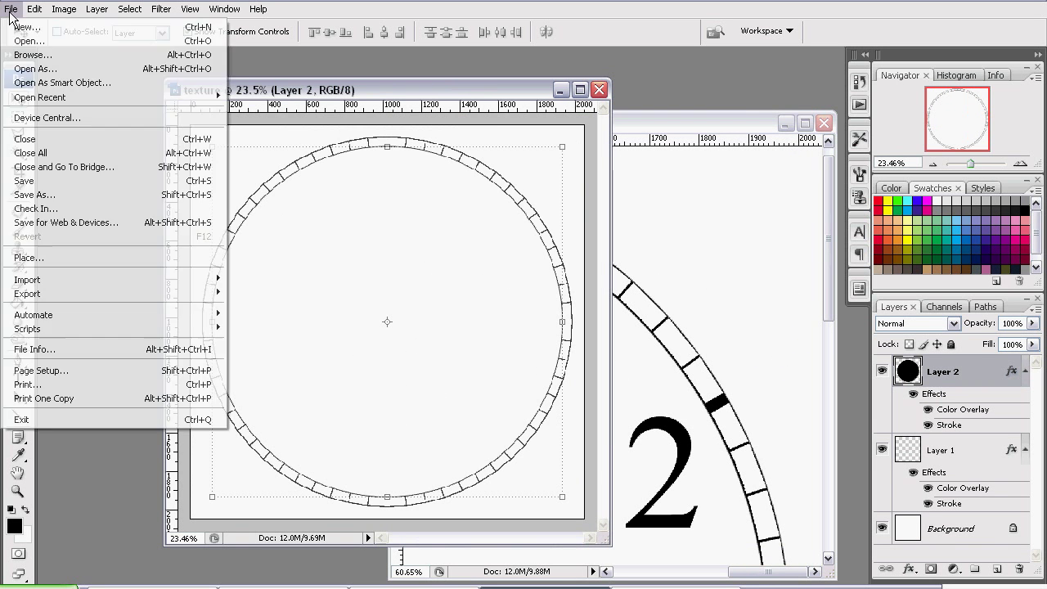
click(33, 37)
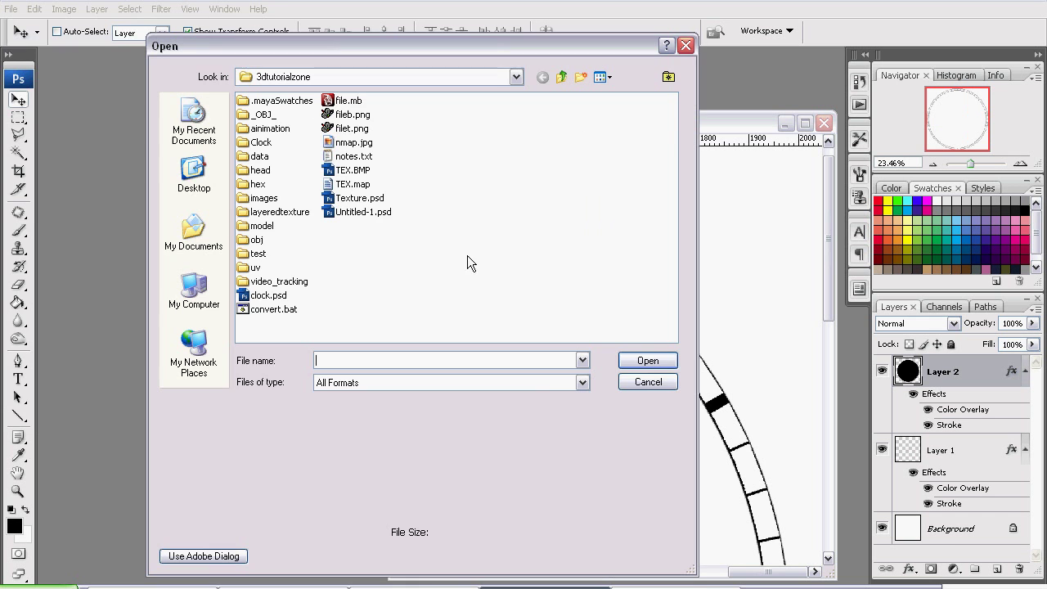
click(350, 114)
click(646, 361)
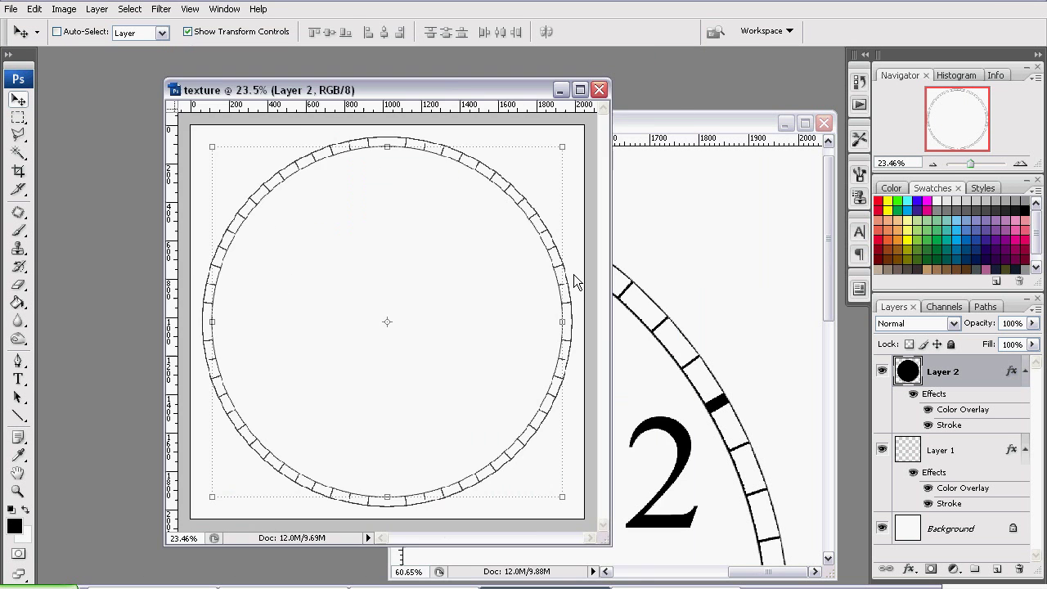
drag(252, 102, 478, 115)
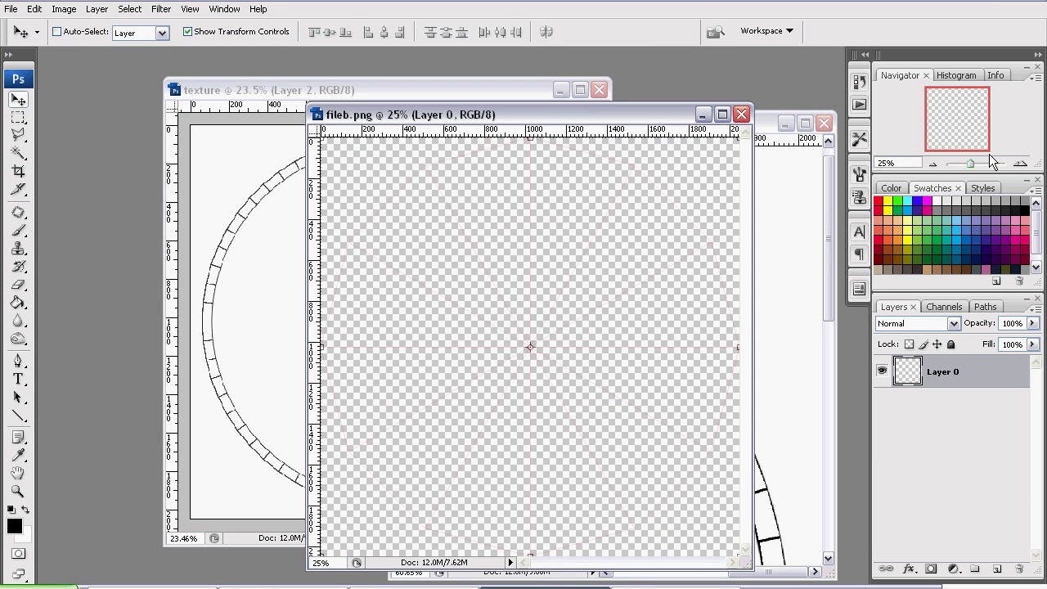
mouse_move(978, 164)
mouse_down()
mouse_move(998, 168)
mouse_move(978, 169)
mouse_up()
- Duplicate fileb.png's Layer 0 into the texture document
click(96, 9)
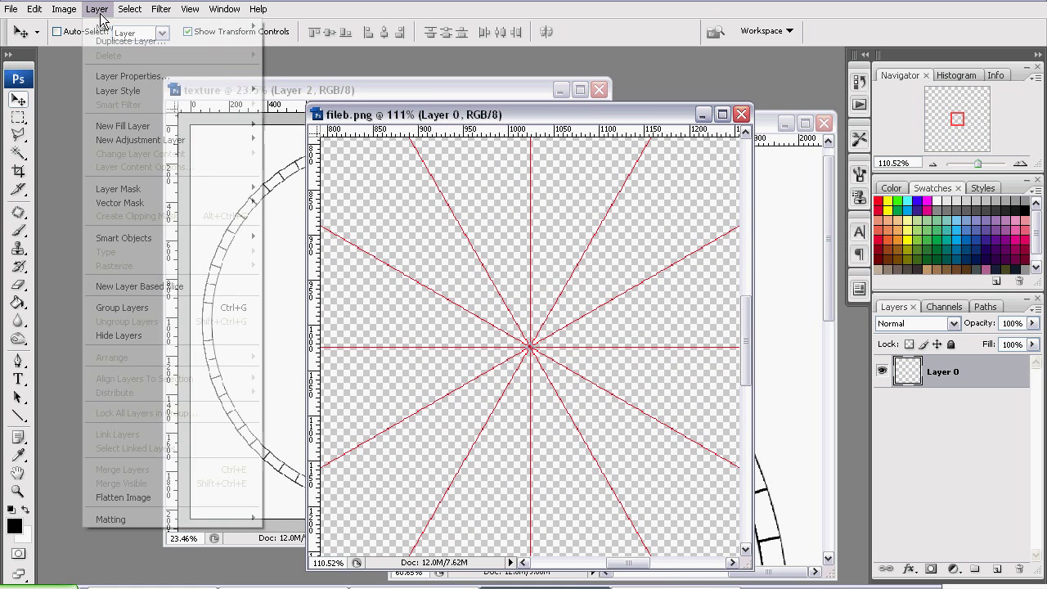
click(106, 43)
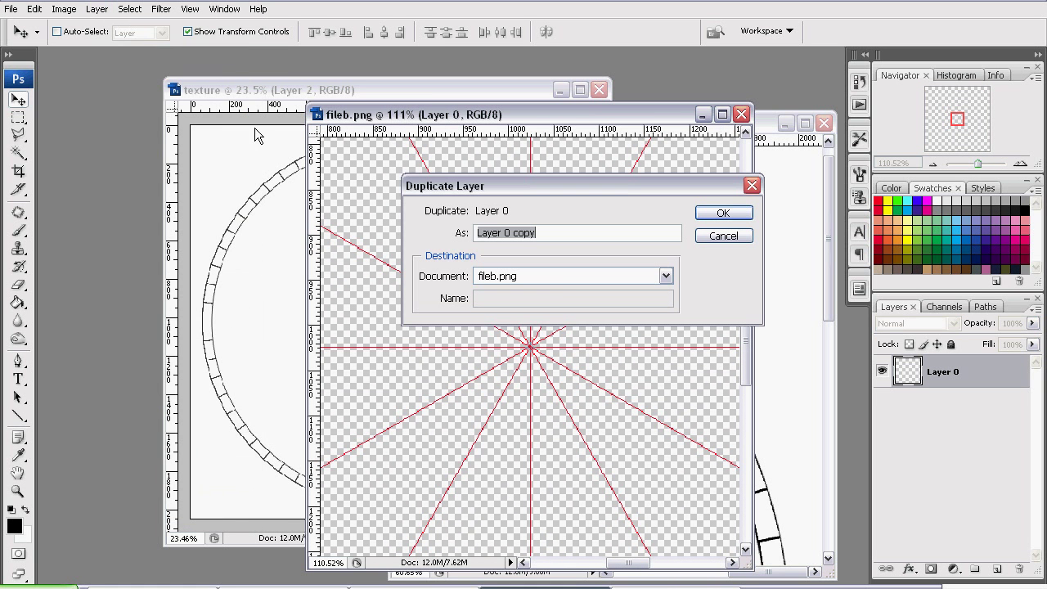
click(571, 286)
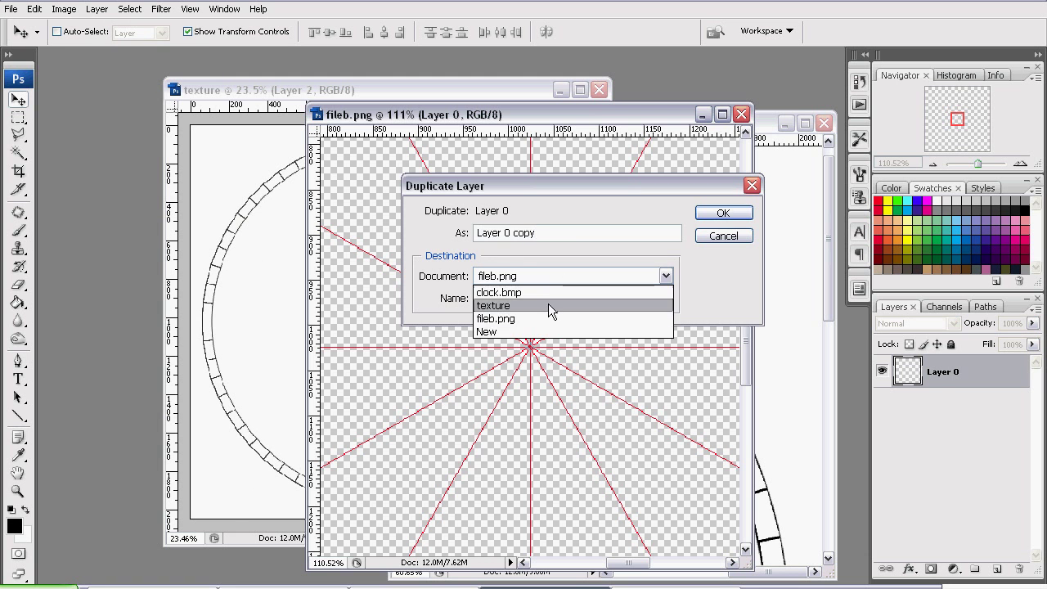
click(554, 305)
click(724, 213)
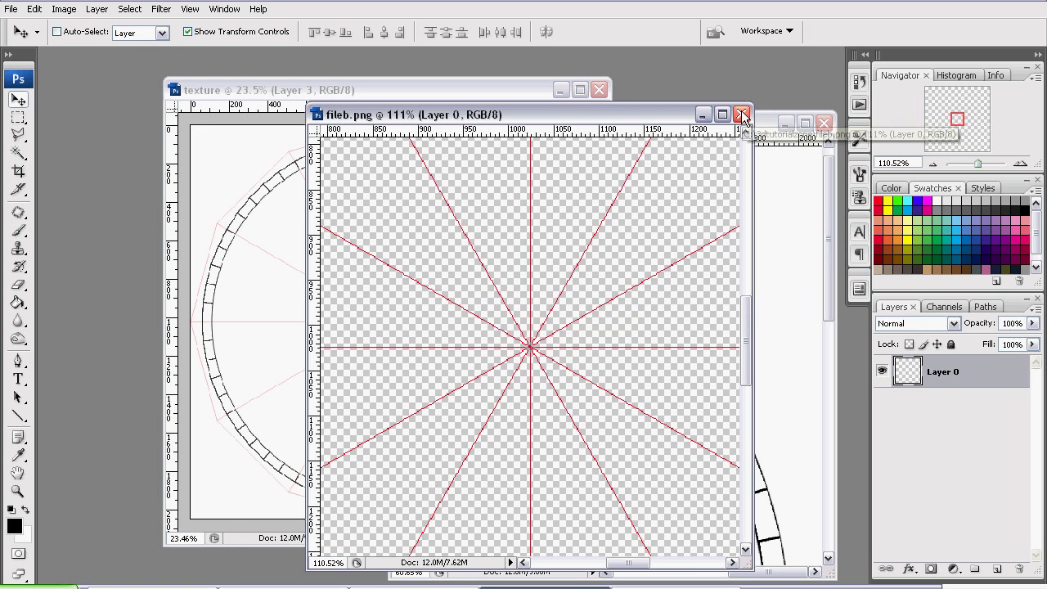
- Close fileb.png and drag Layer 3 below Layer 2 in the Layers panel
click(742, 114)
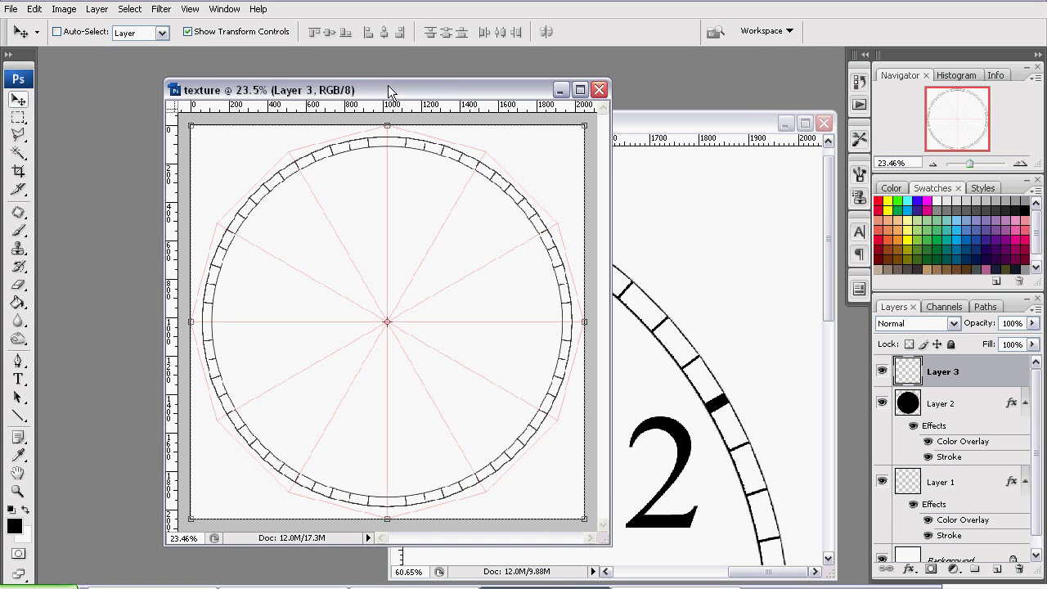
click(17, 398)
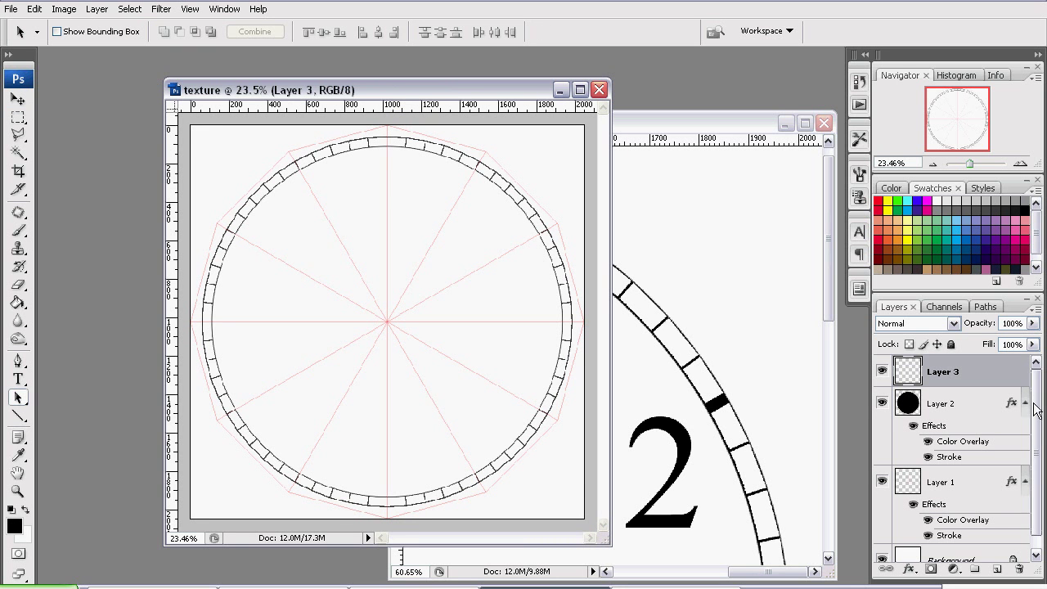
scroll(1036, 407, down, 1)
scroll(1029, 409, up, 1)
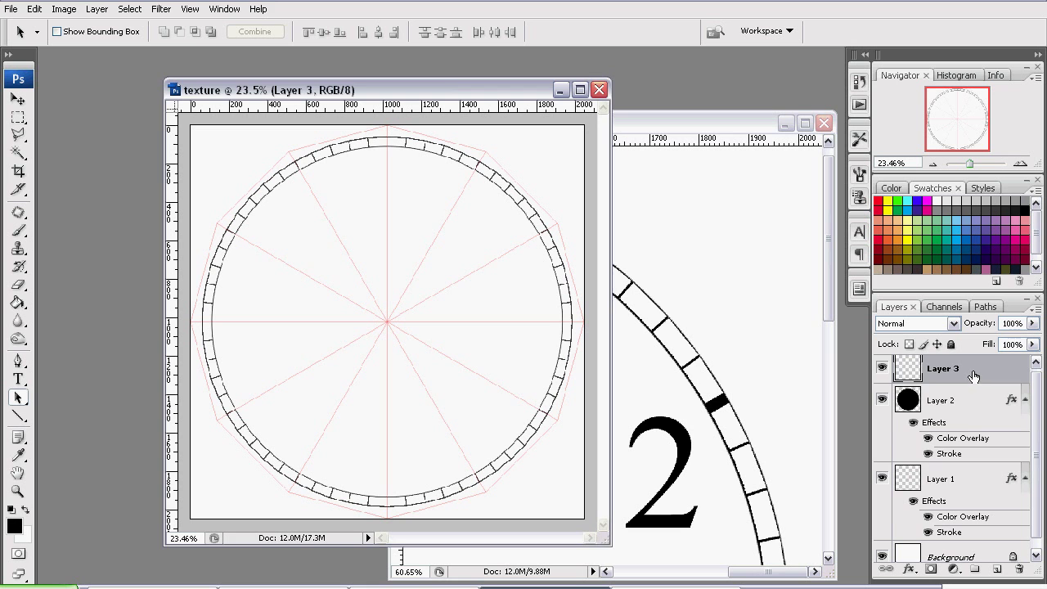
drag(973, 375, 965, 455)
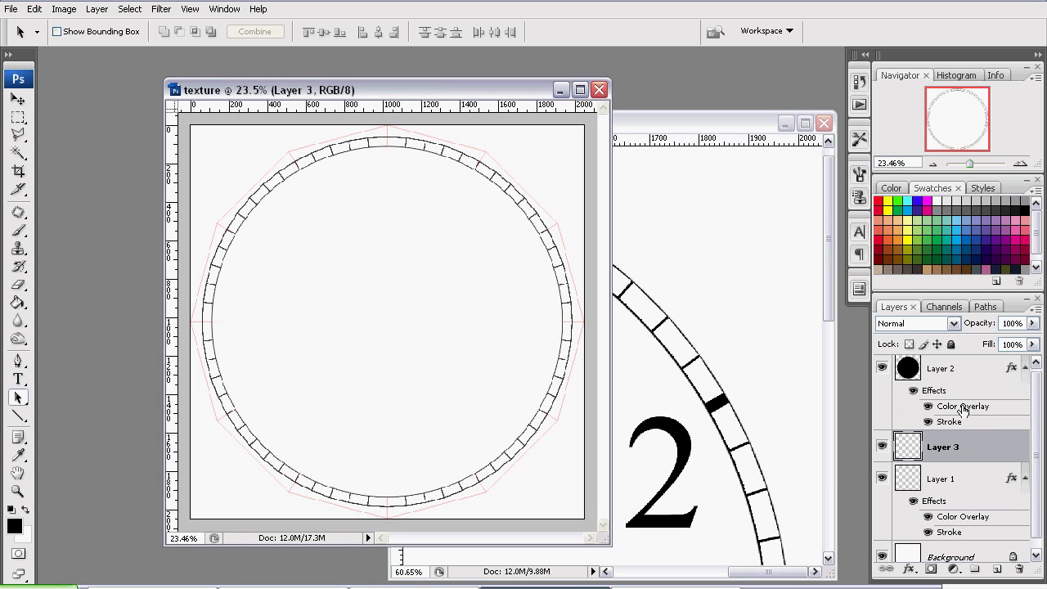
right_click(974, 448)
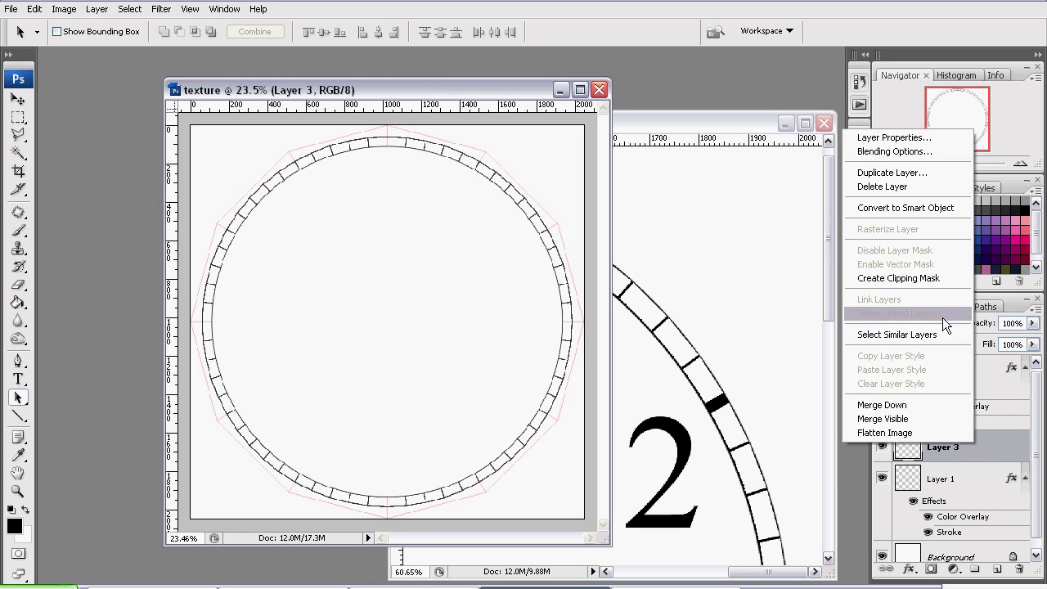
- Give Layer 3 a black Color Overlay and enable a Stroke effect
click(914, 154)
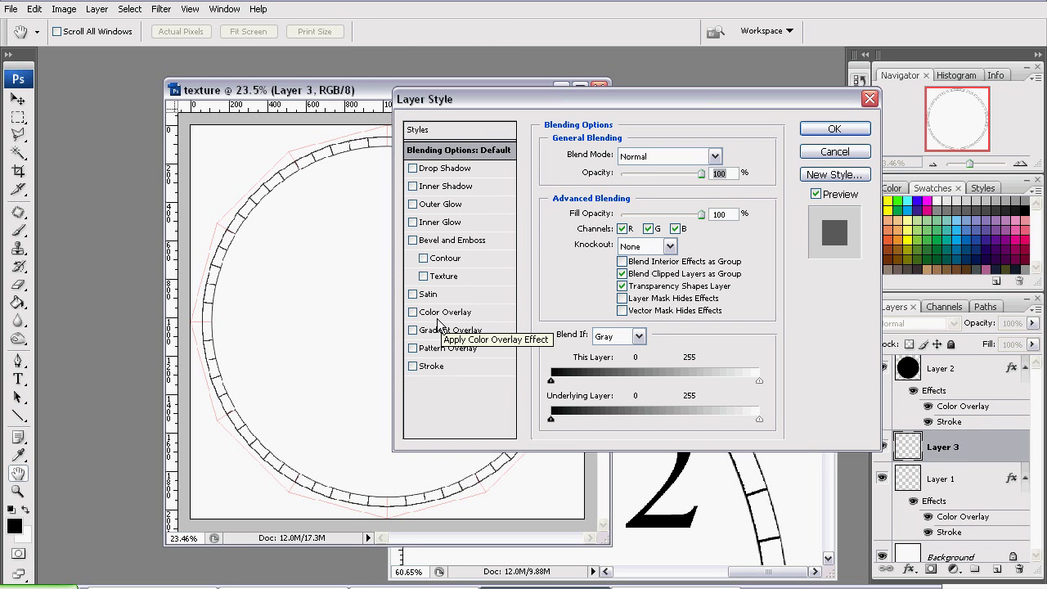
click(413, 315)
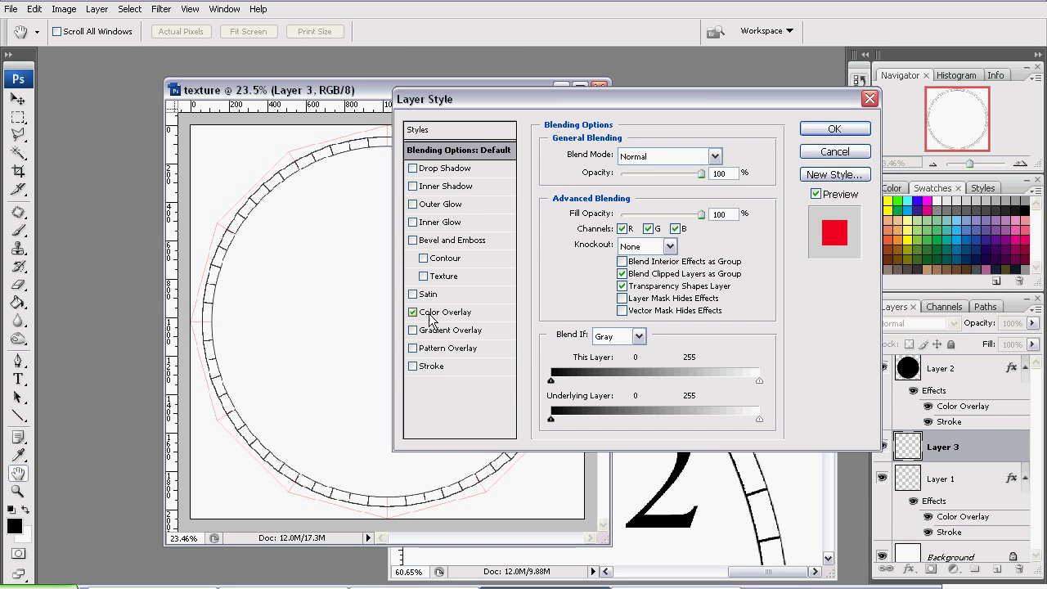
click(429, 370)
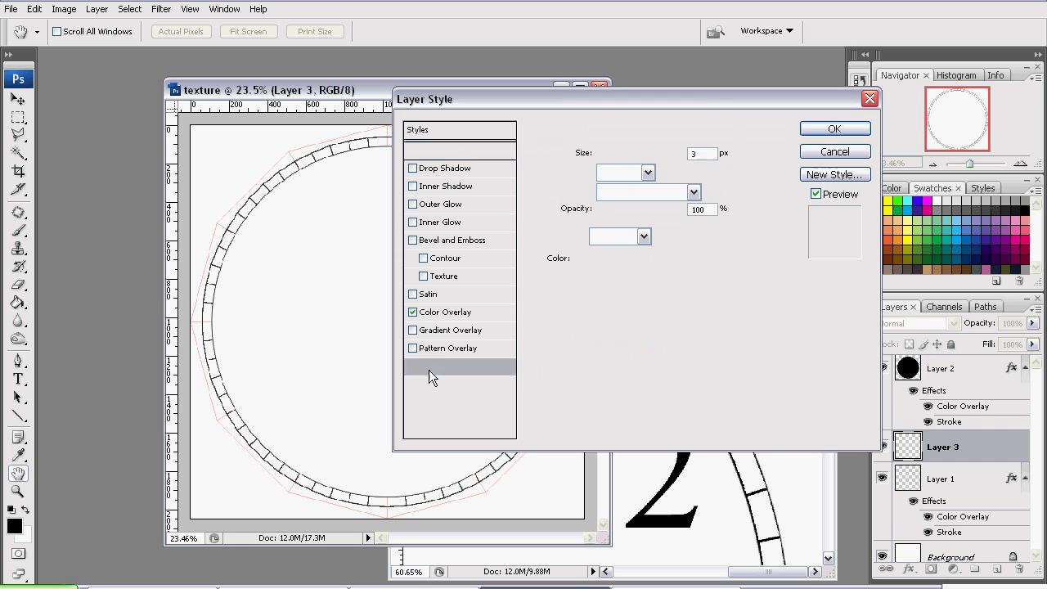
click(459, 312)
click(717, 157)
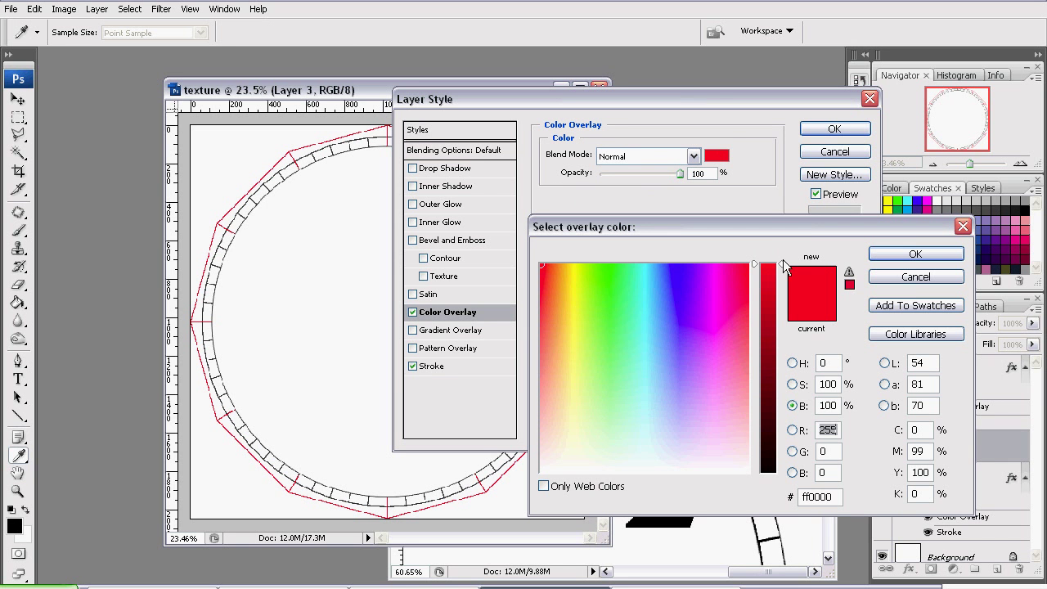
drag(753, 262, 754, 491)
click(916, 253)
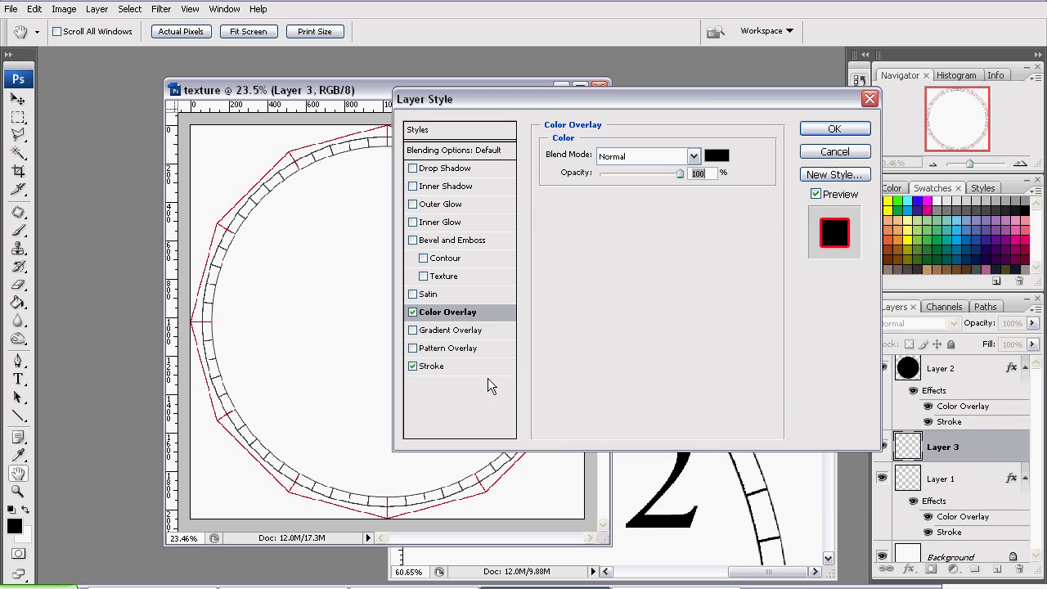
- Set Layer 3's stroke to black at 11 px and apply the layer styles
click(432, 366)
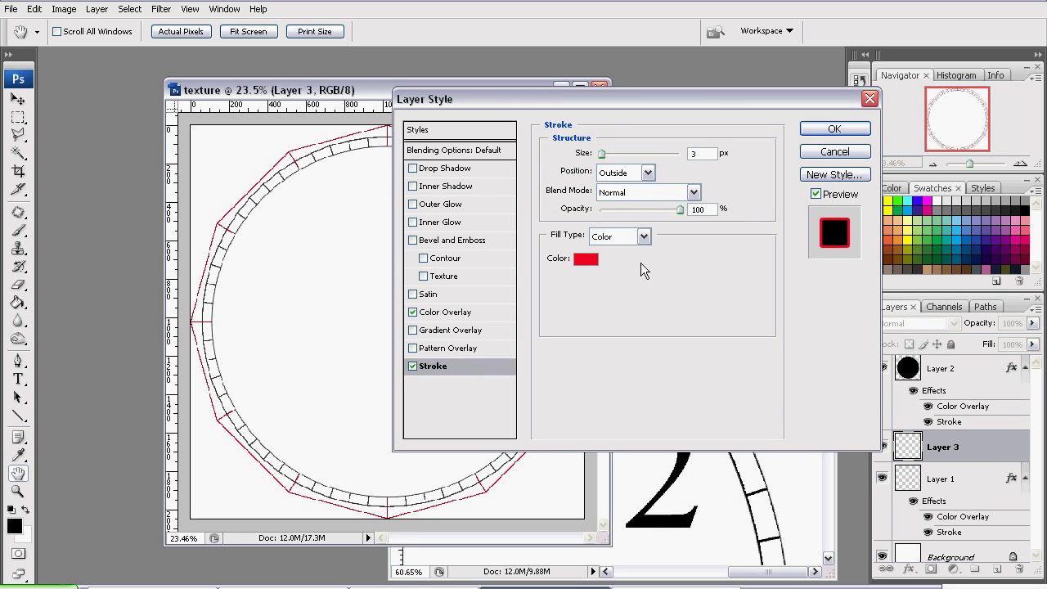
click(589, 264)
drag(761, 266, 769, 487)
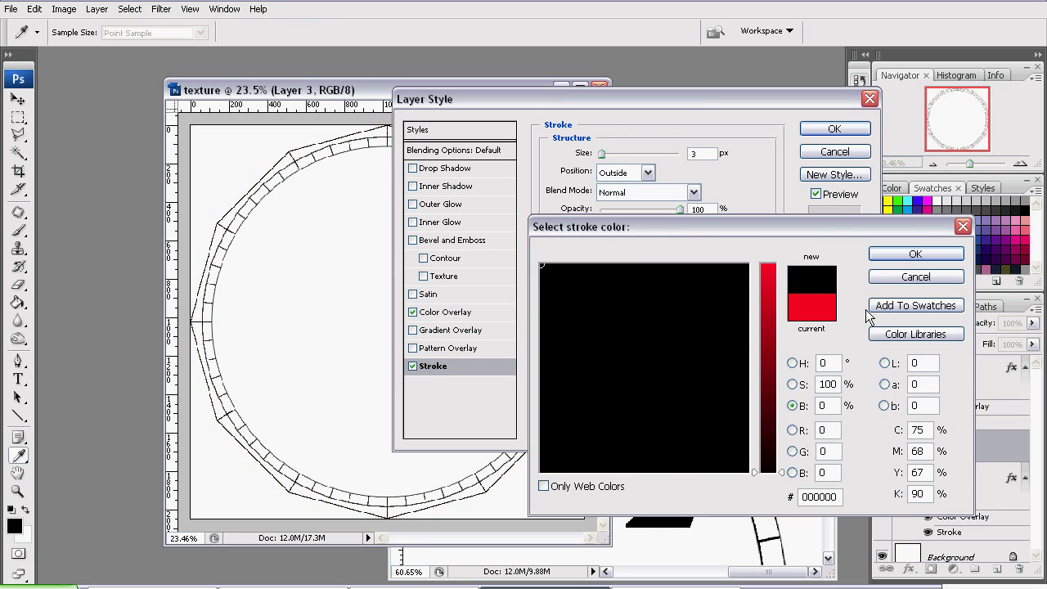
click(916, 254)
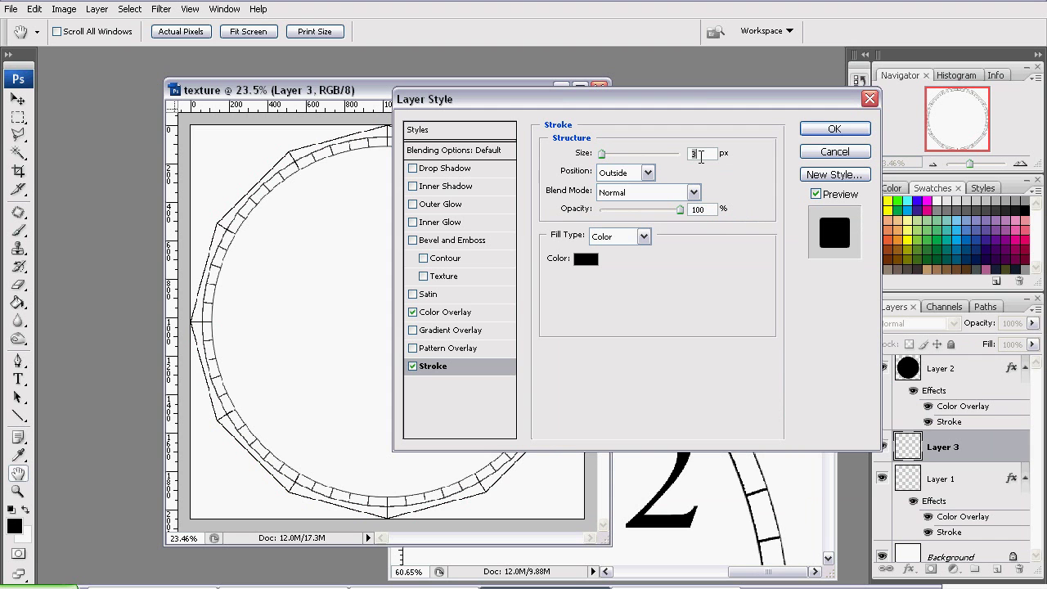
text(11)
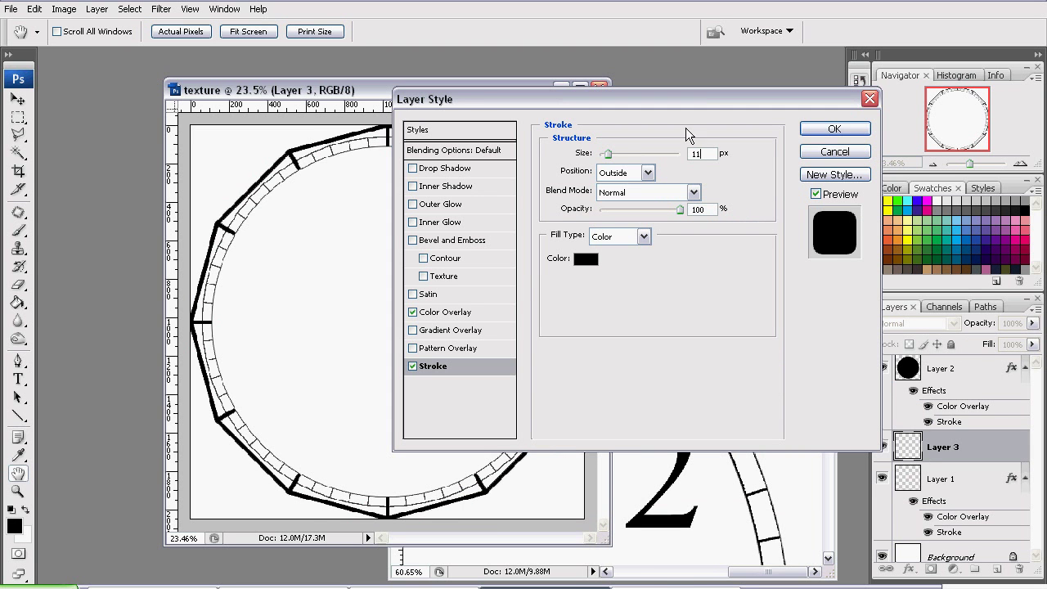
click(831, 130)
key(a)
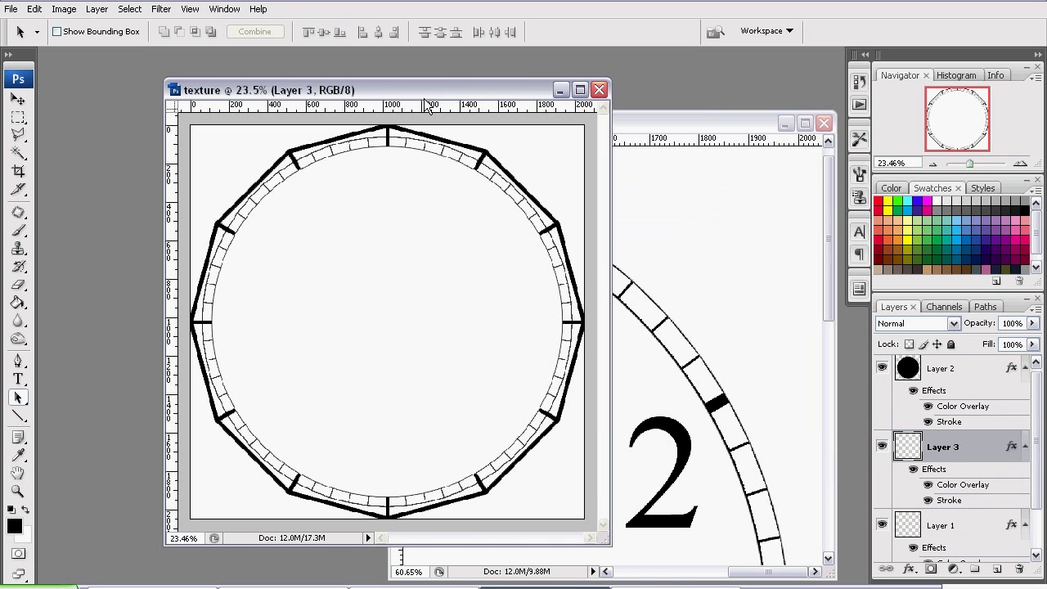
- After checking the rim up close, select Layers 2, 3 and 1 together
drag(969, 163, 977, 164)
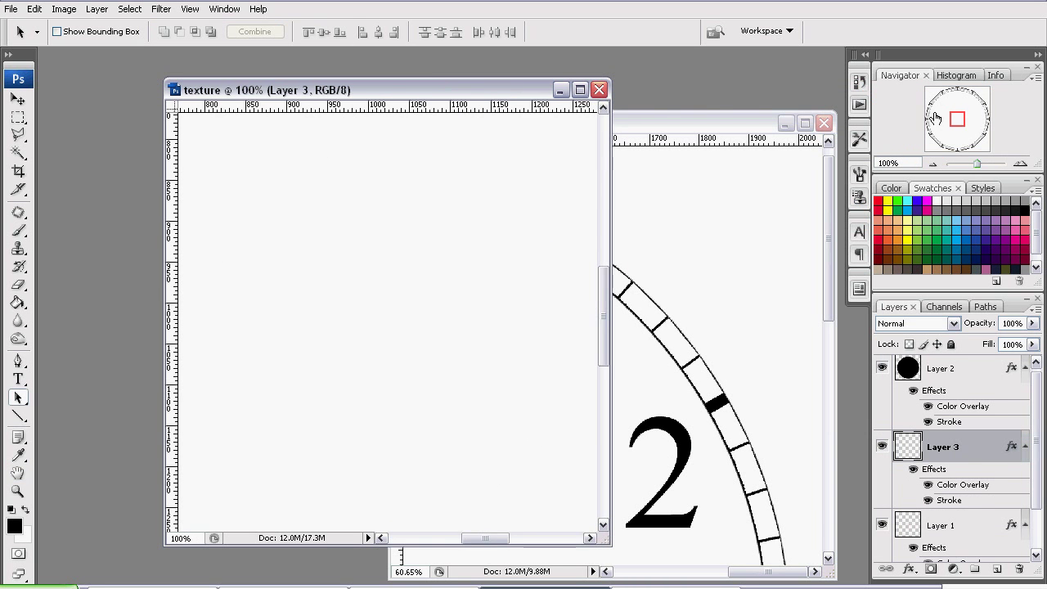
drag(935, 119, 909, 115)
drag(977, 164, 969, 159)
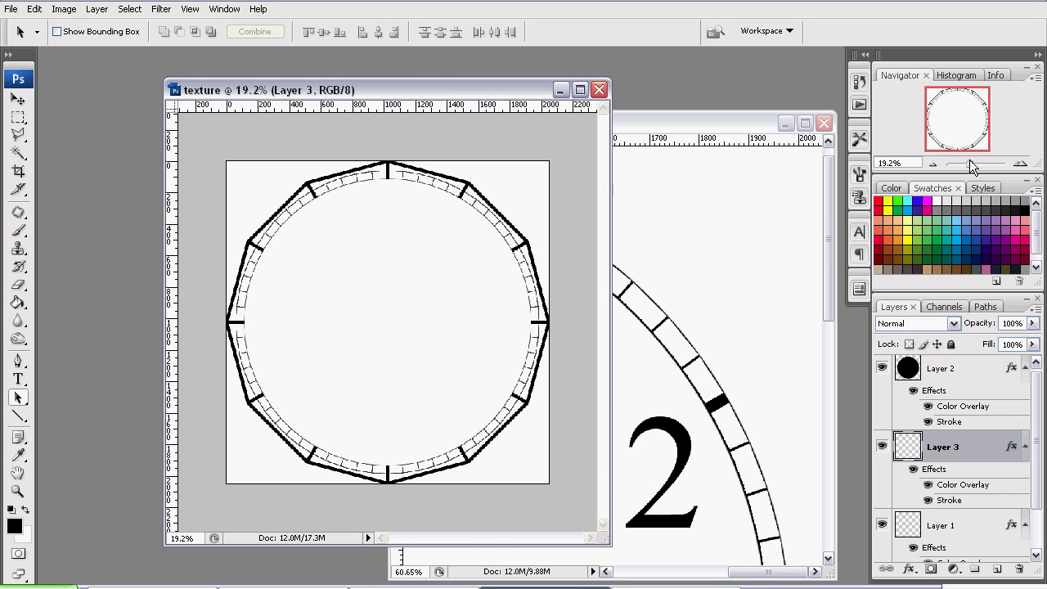
click(956, 369)
scroll(951, 504, down, 2)
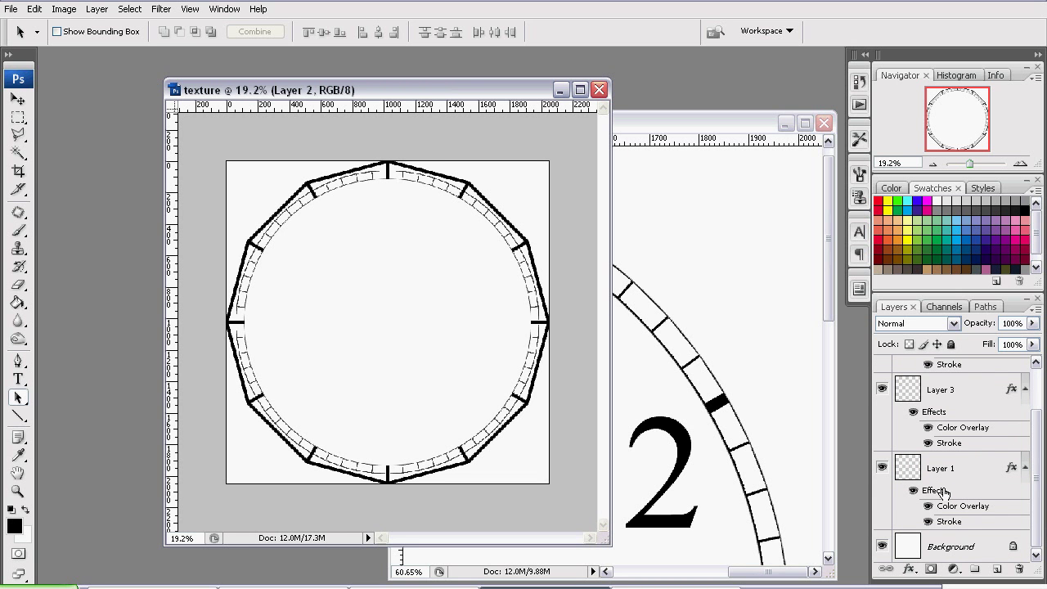
scroll(1014, 465, up, 2)
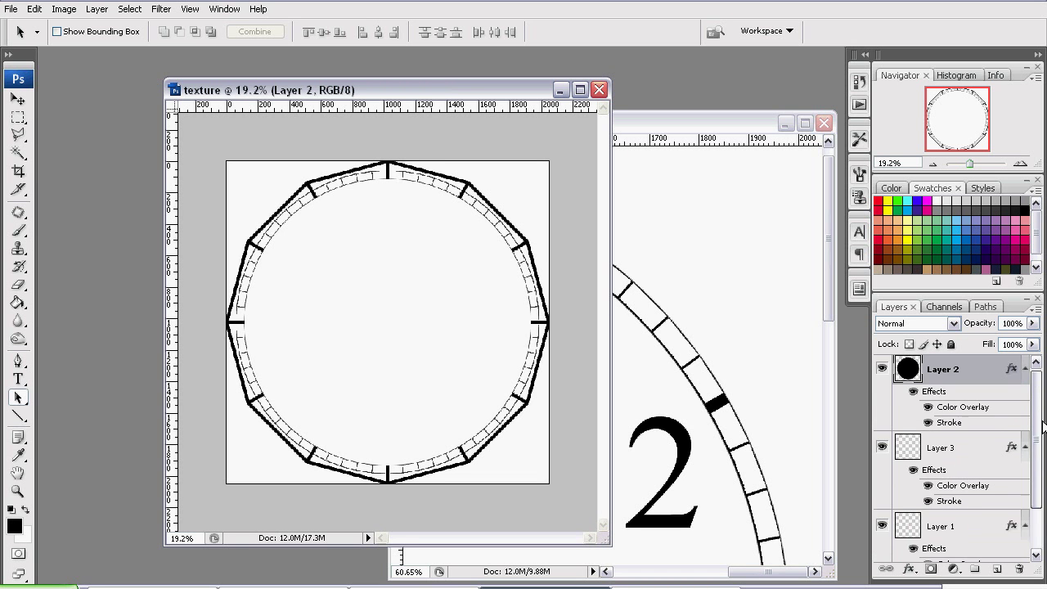
scroll(1023, 457, down, 2)
ctrl+click(961, 404)
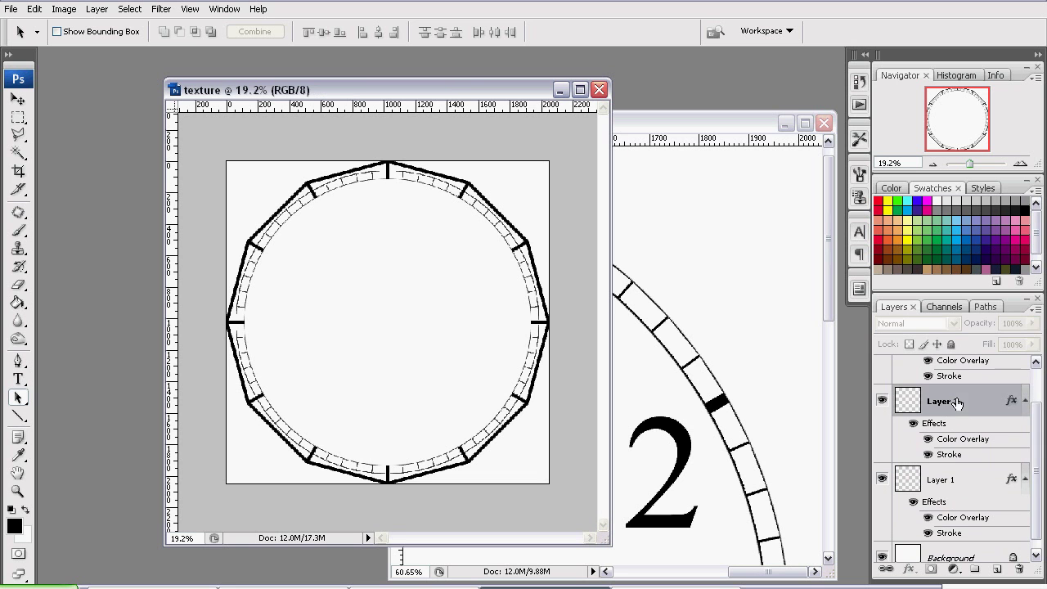
ctrl+click(929, 486)
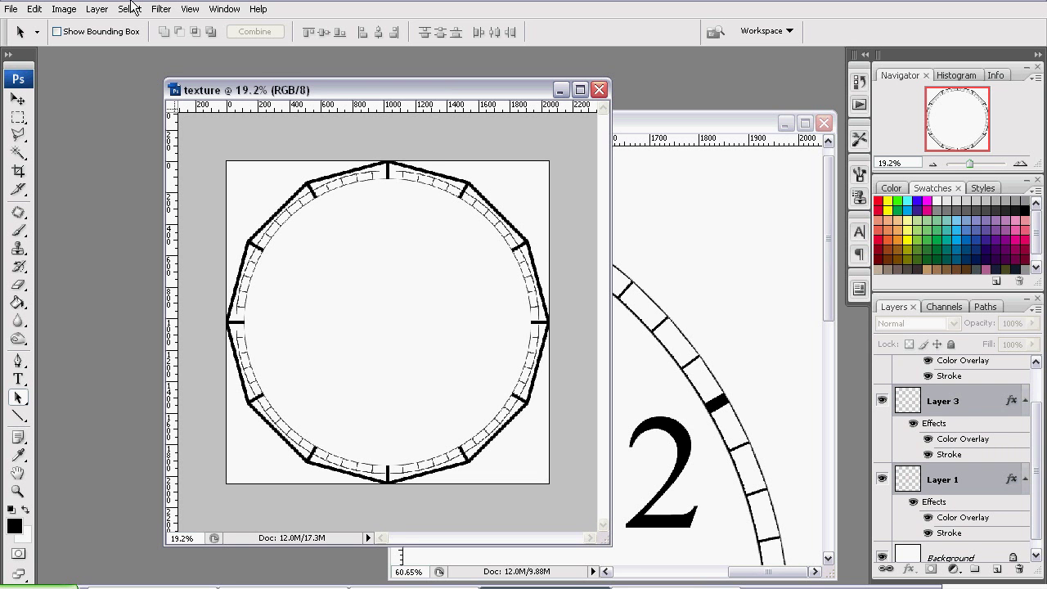
- Group the three layers into Group 1, expand it, and hide Layer 3
click(97, 10)
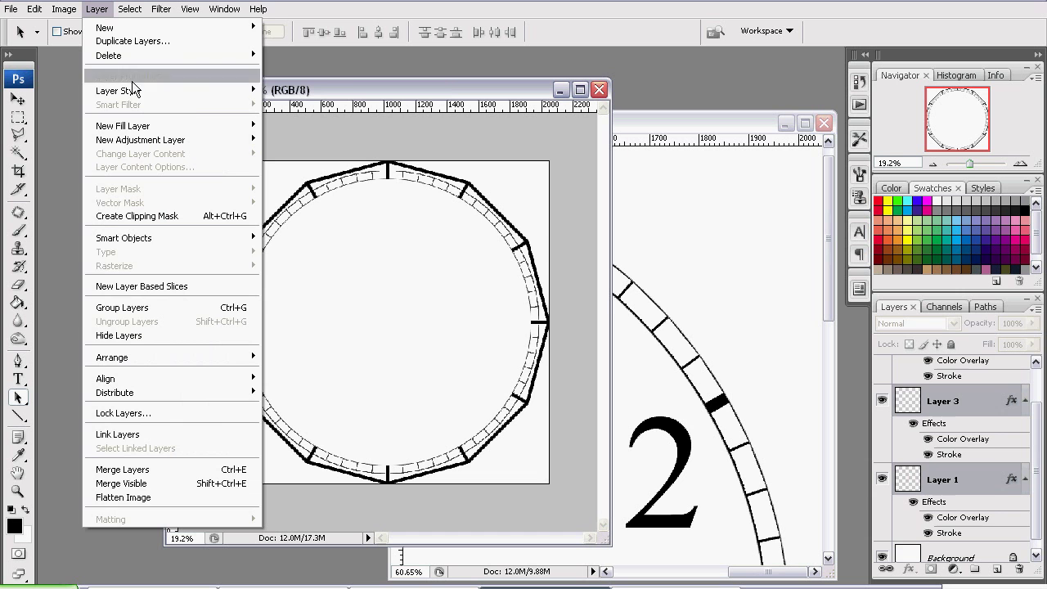
click(135, 312)
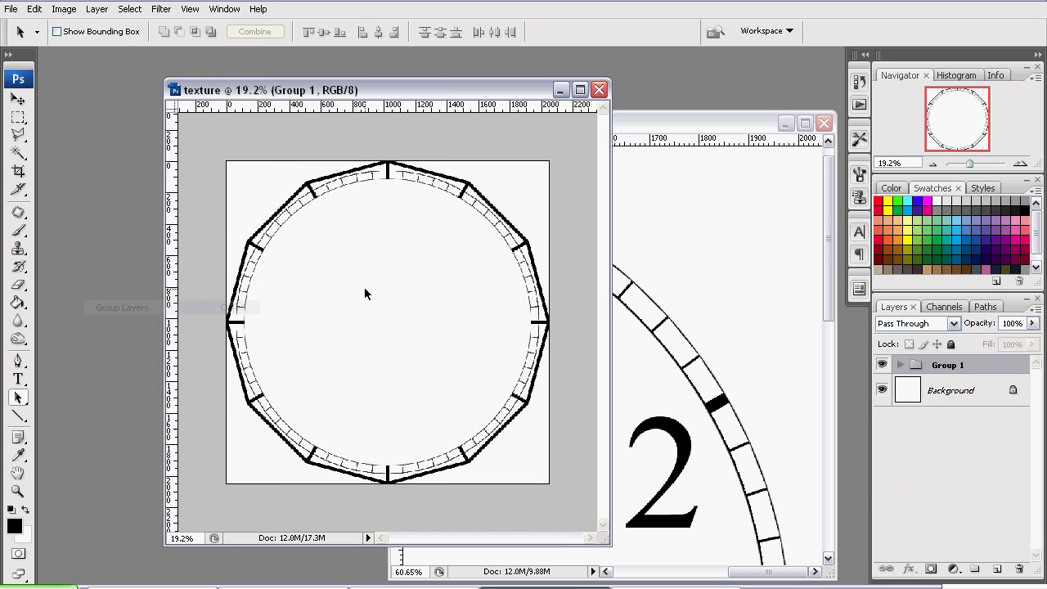
click(900, 365)
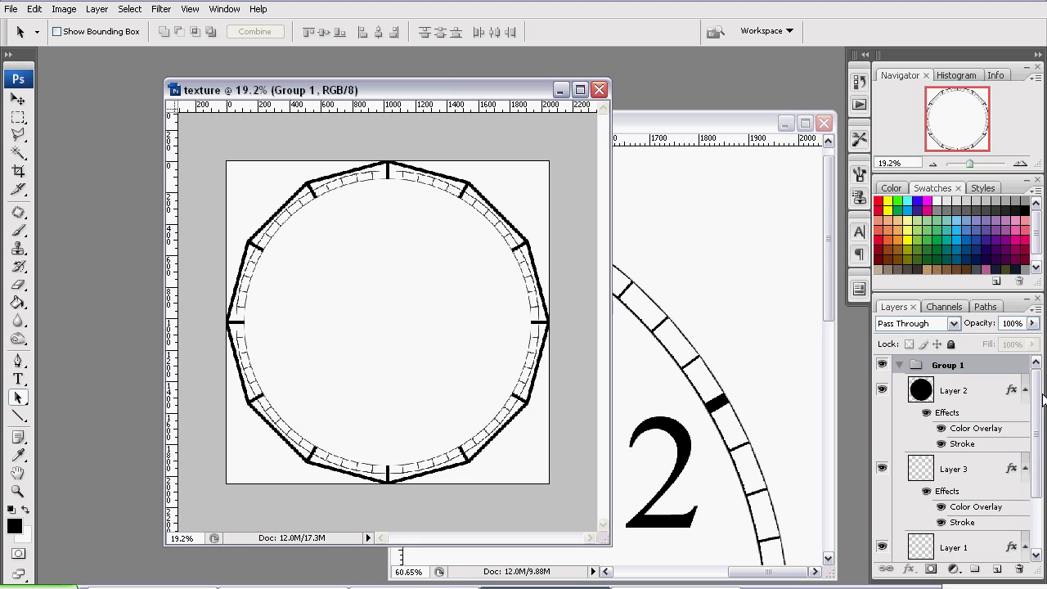
scroll(1038, 410, down, 2)
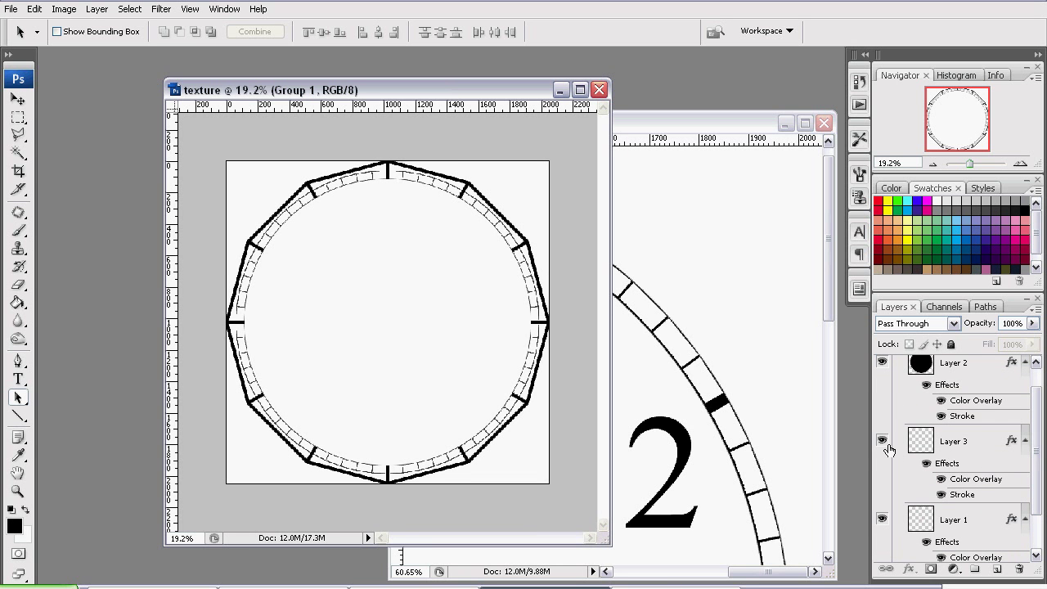
click(883, 442)
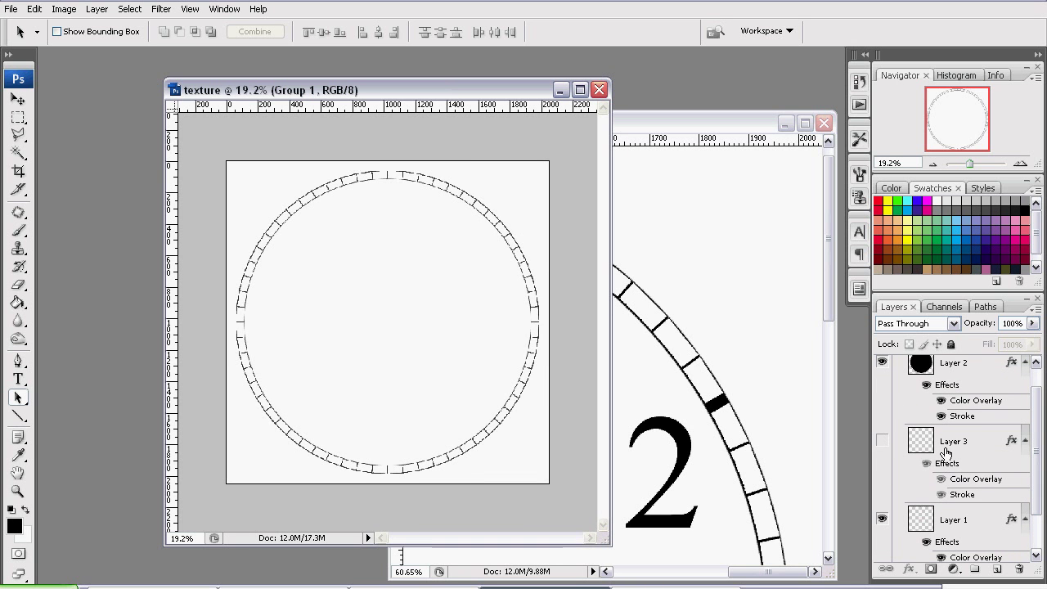
- Magic Wand the white canvas outside the ring at Tolerance 0, sampling all layers
click(15, 158)
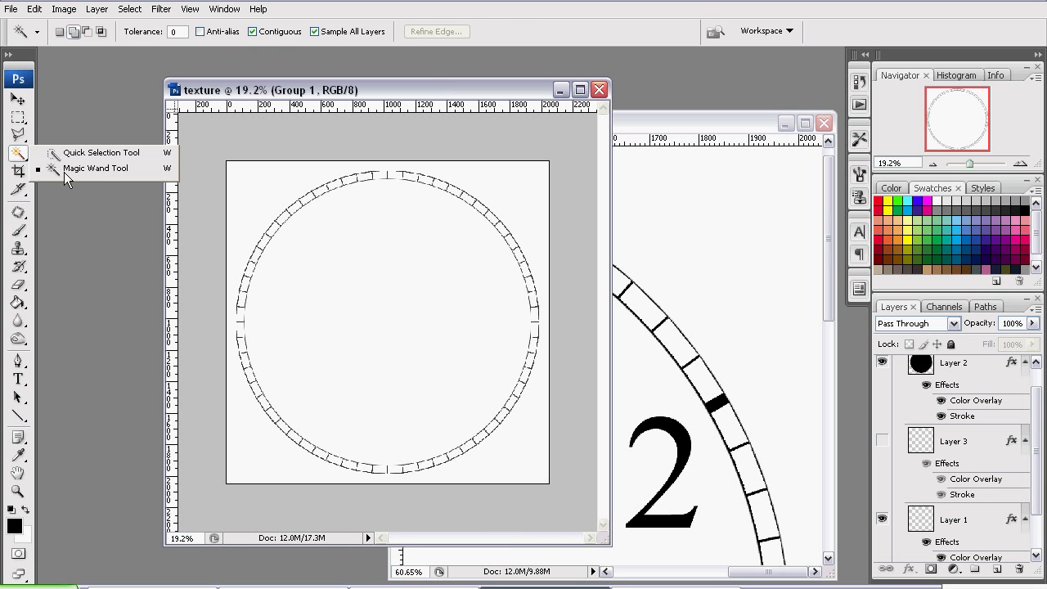
click(18, 154)
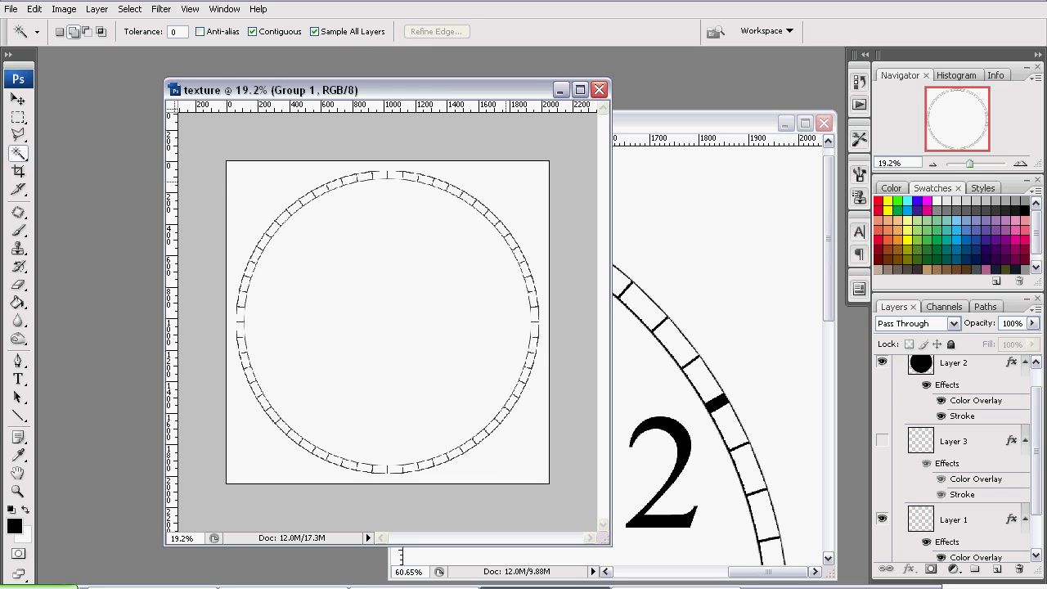
click(505, 182)
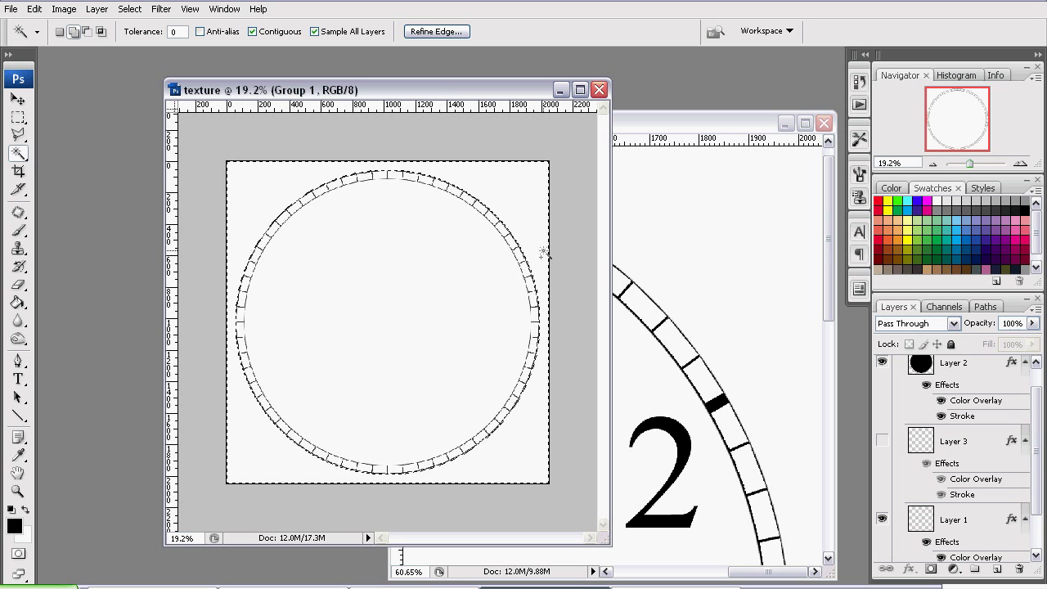
scroll(1037, 434, up, 2)
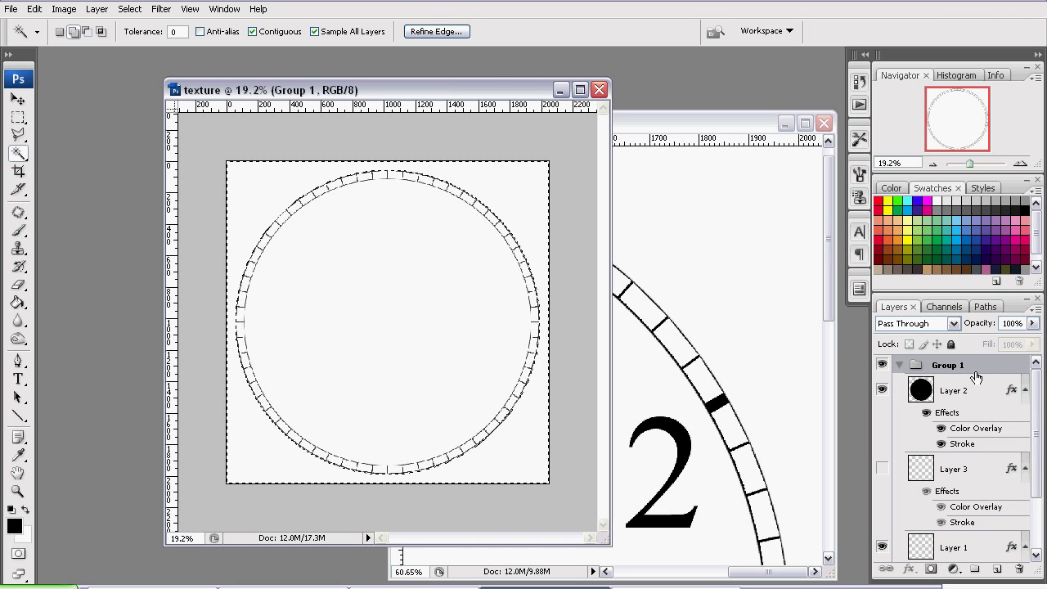
- Add a Hide Selection layer mask to Group 1, masking out the outer white area
click(101, 12)
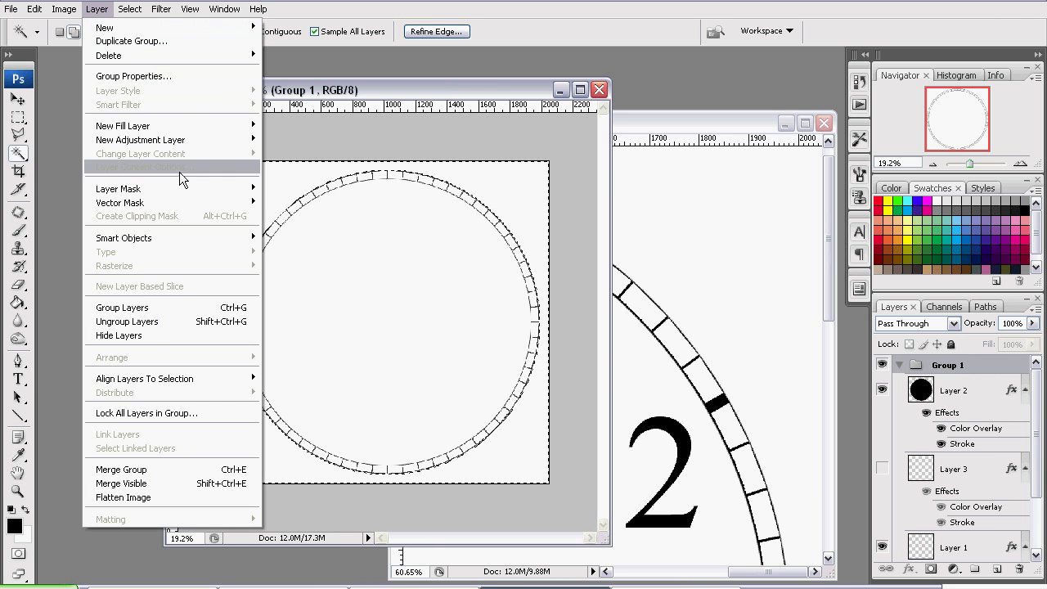
mouse_move(181, 190)
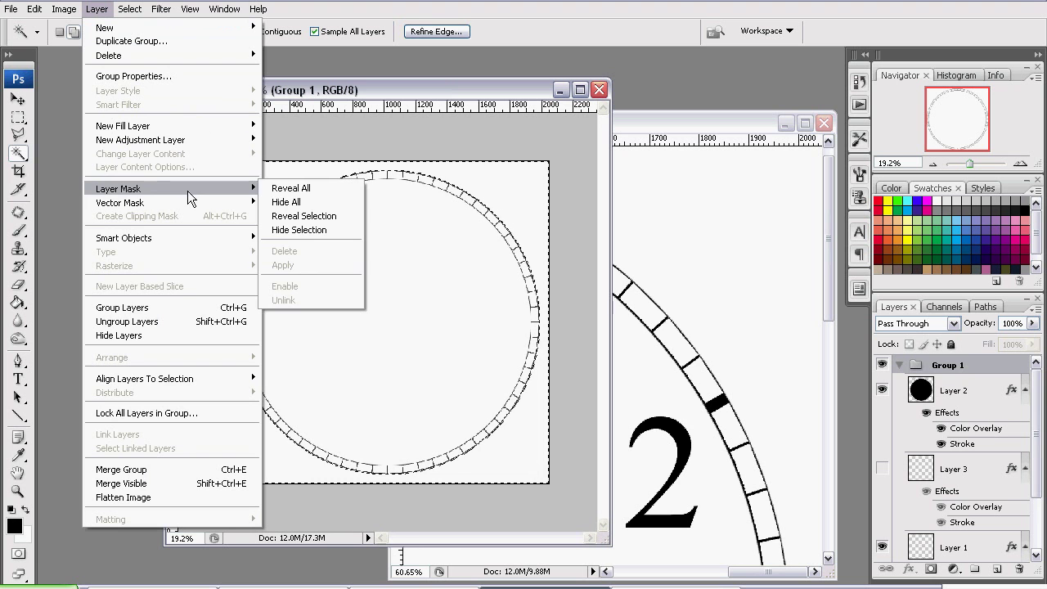
click(332, 230)
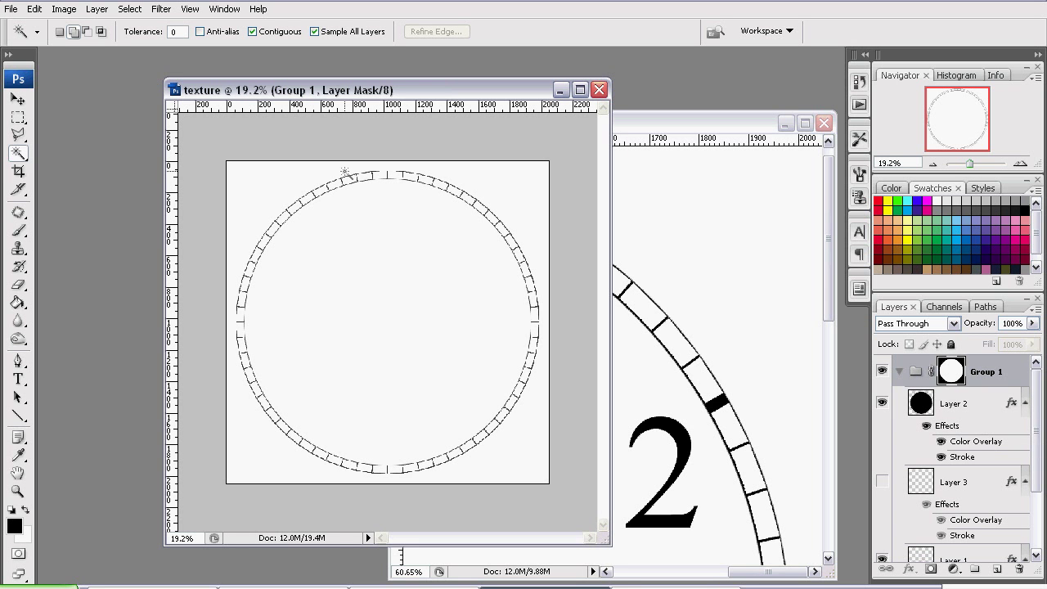
- Make Layer 3 visible again and zoom around to inspect the masked ring
scroll(1036, 416, down, 3)
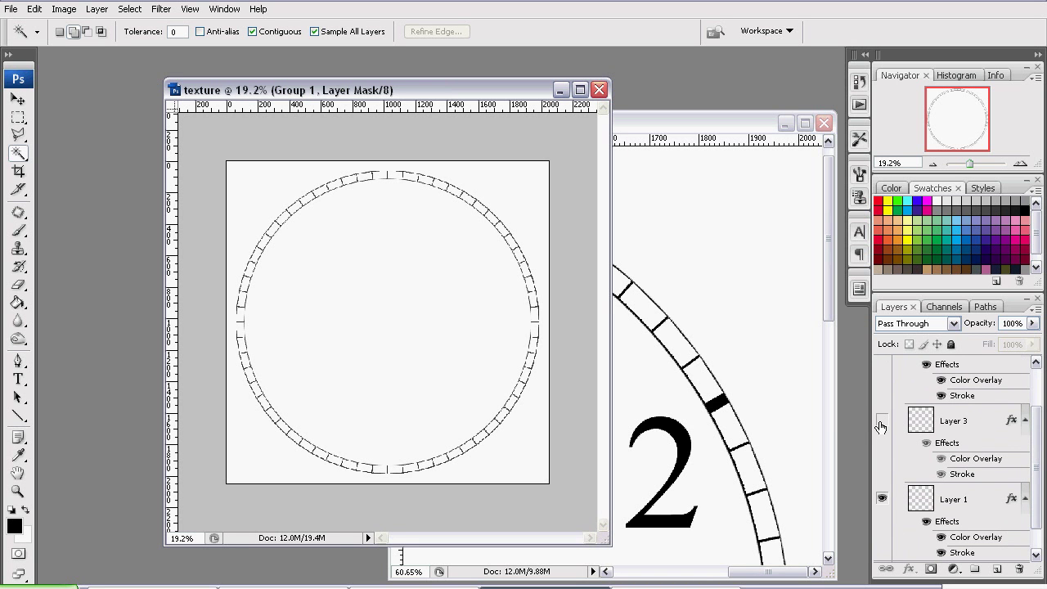
click(881, 423)
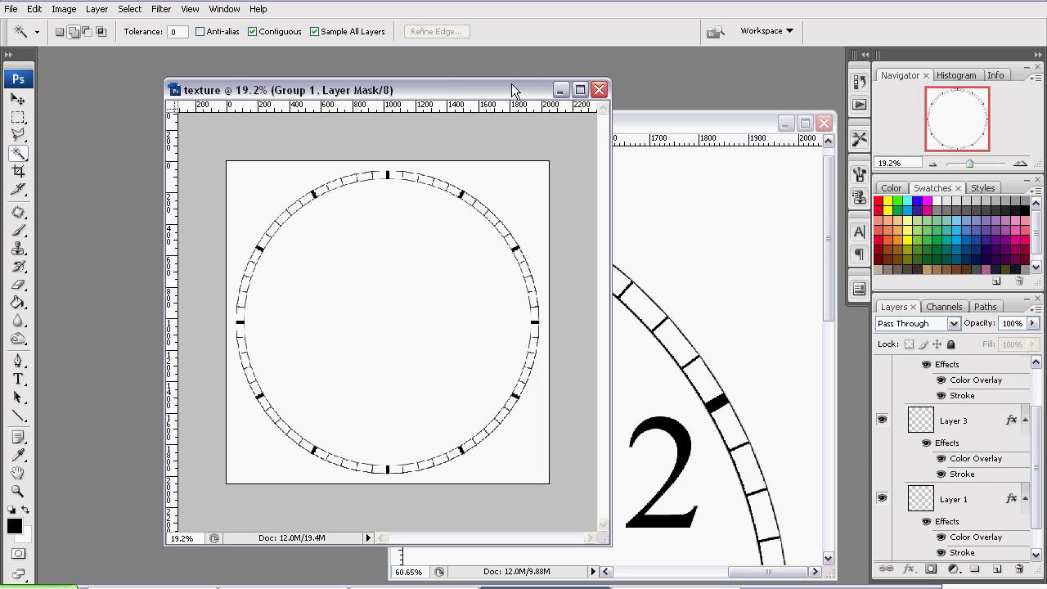
drag(969, 163, 974, 164)
mouse_move(956, 110)
mouse_down()
mouse_move(948, 131)
mouse_move(1037, 104)
mouse_move(962, 122)
mouse_up()
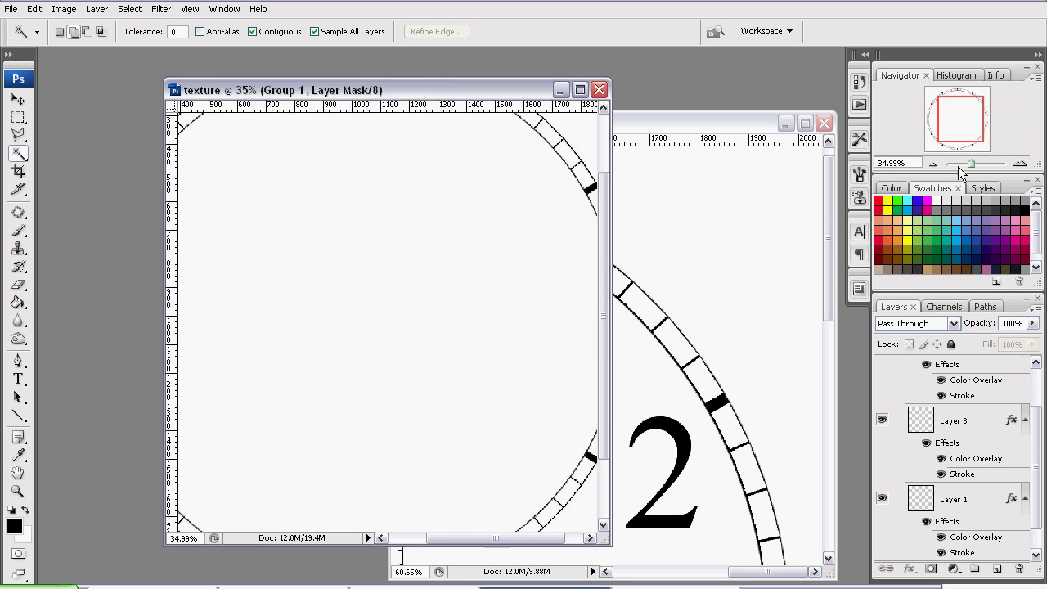
drag(960, 167, 969, 163)
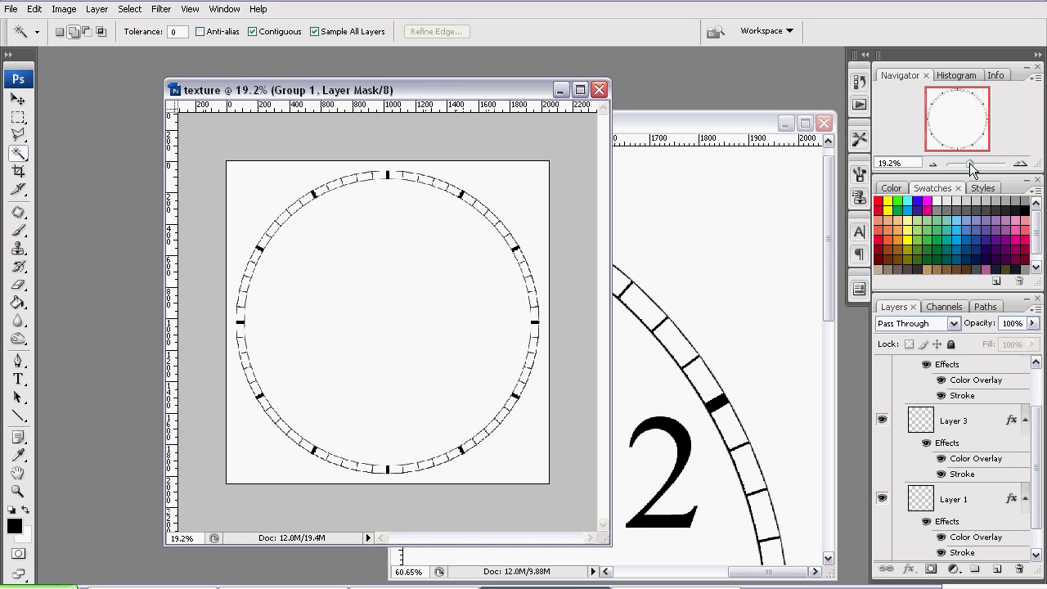